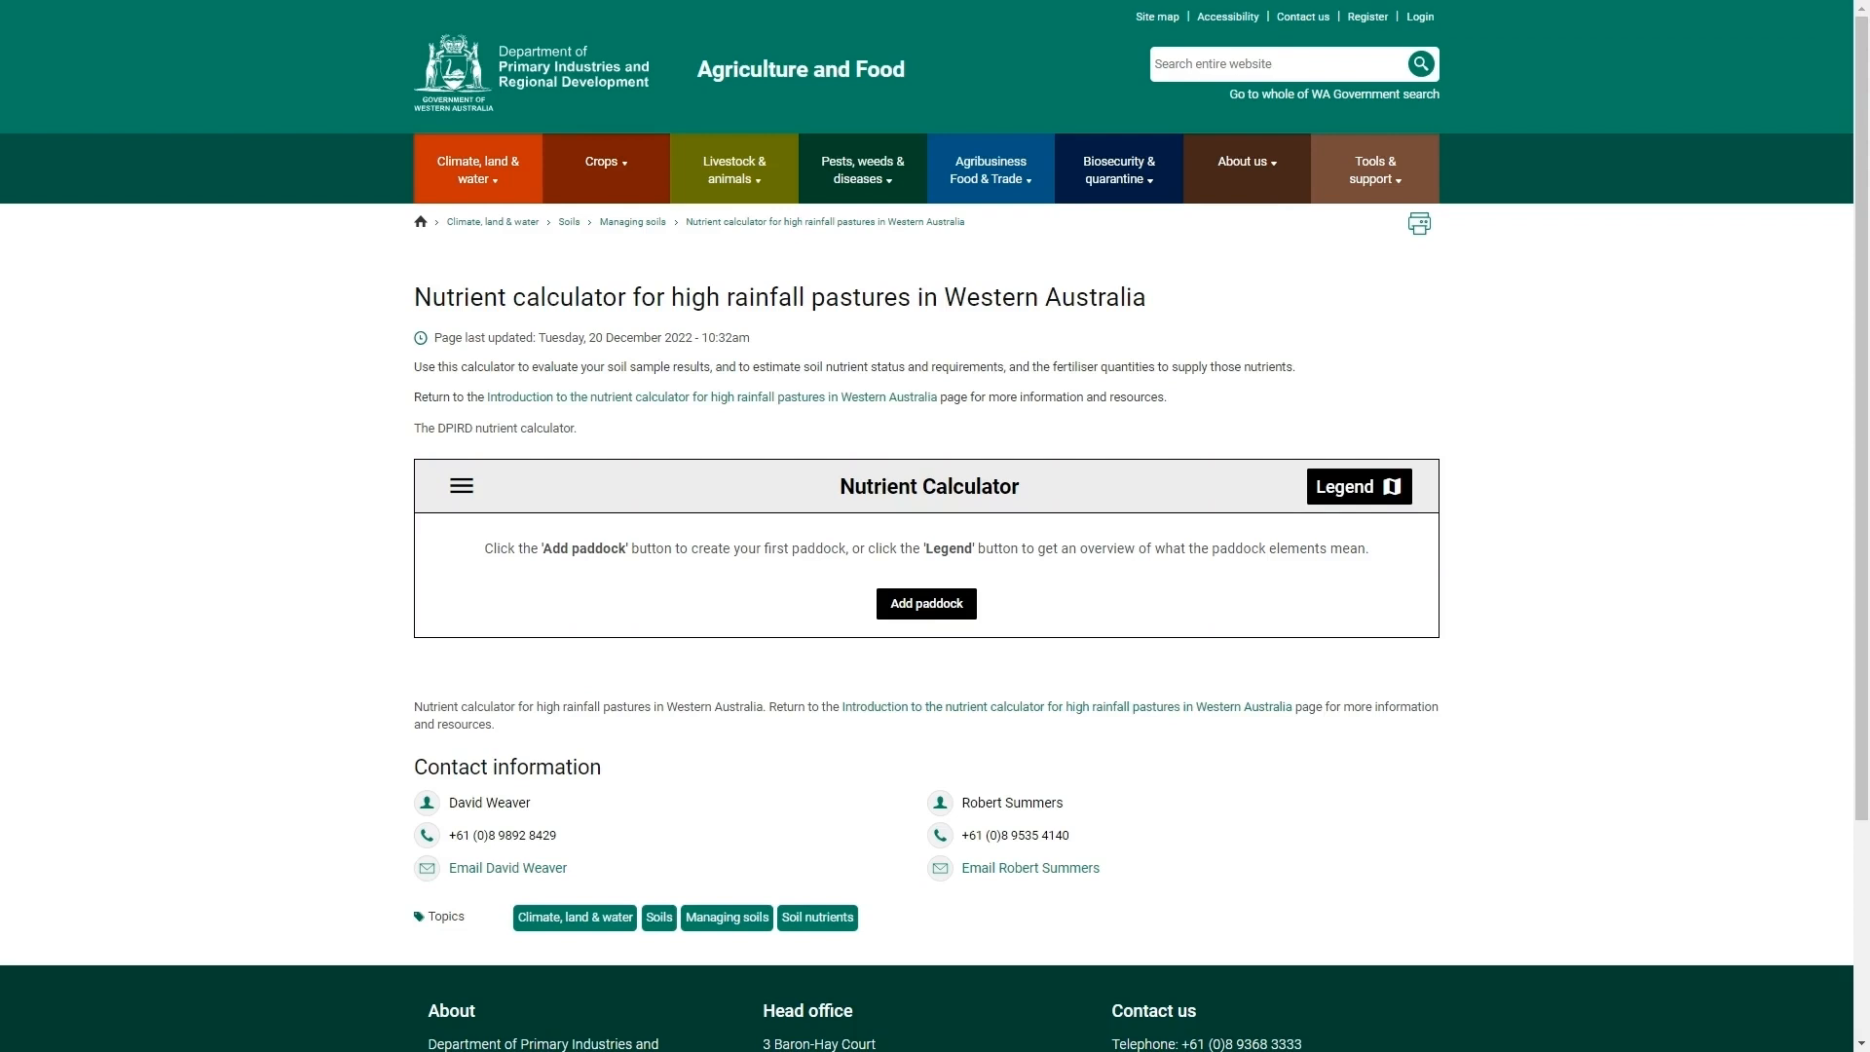
# - Add a first paddock, then open the calculator legend and scroll through it
pyautogui.click(930, 611)
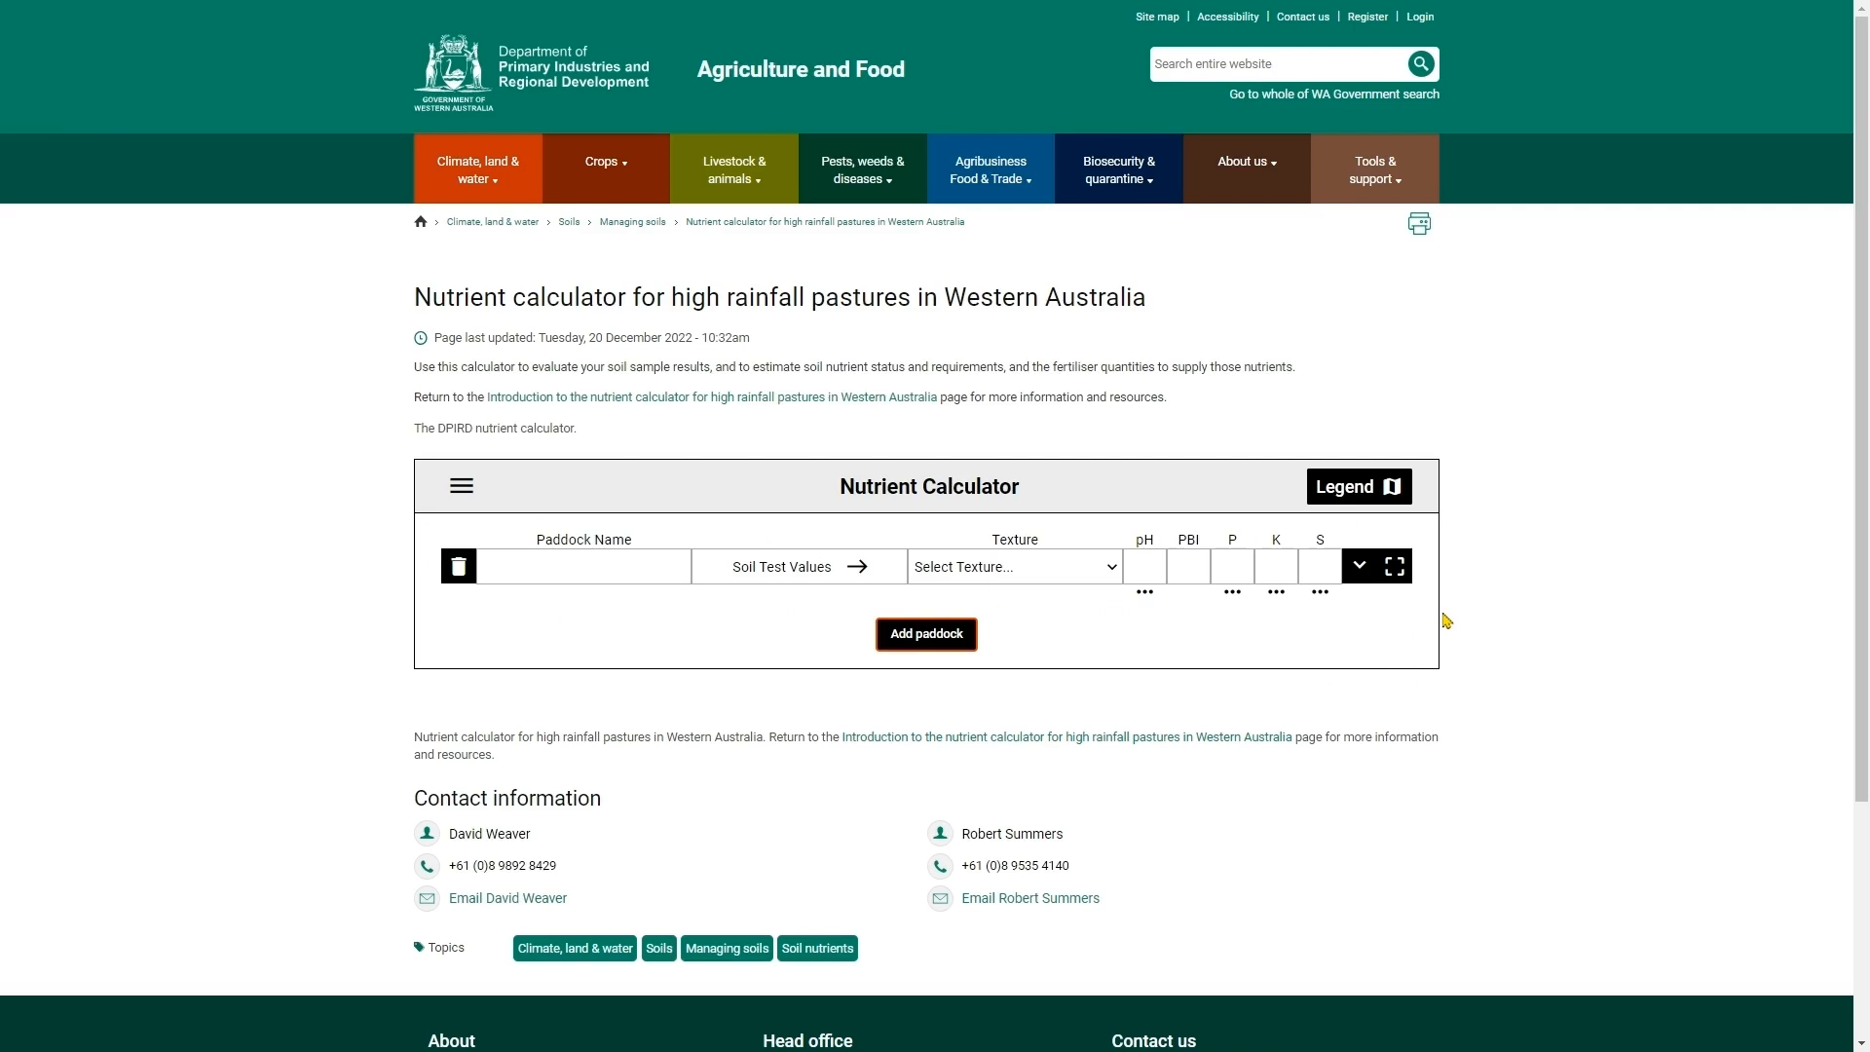
pyautogui.click(1354, 491)
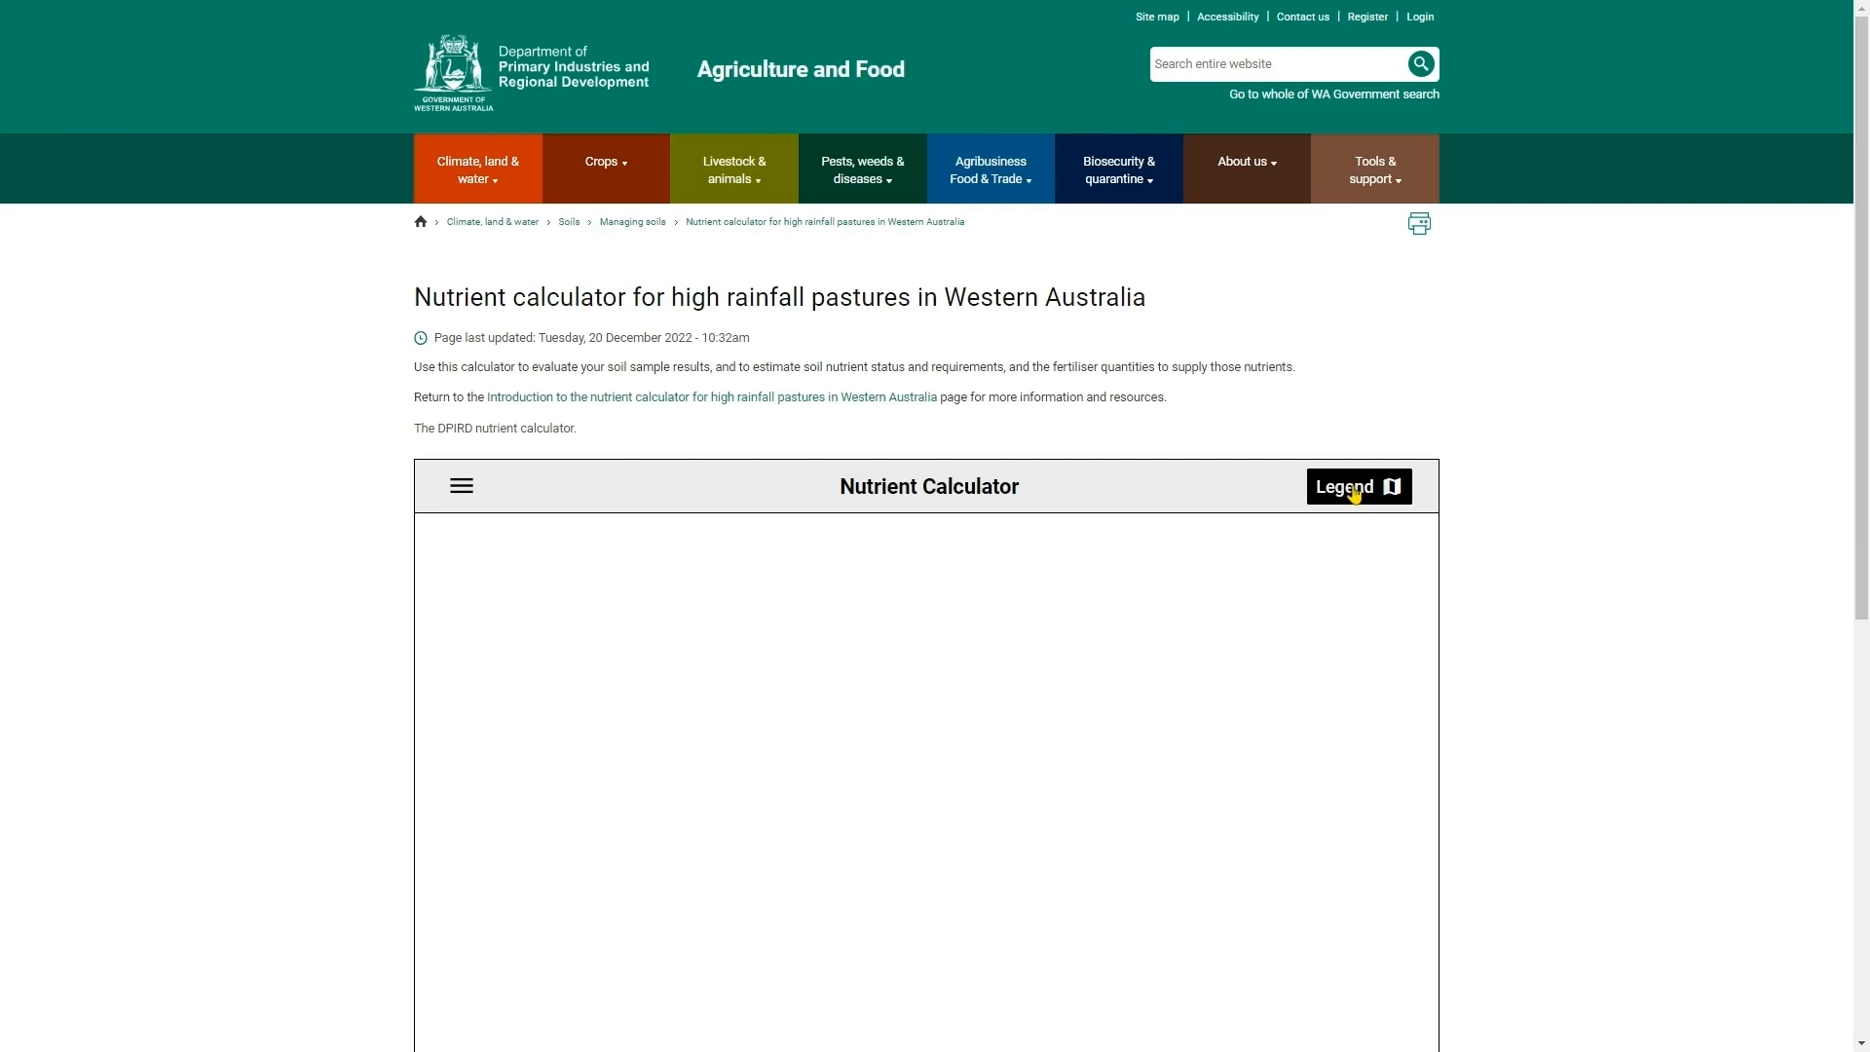
pyautogui.scroll(-5, 1038, 475)
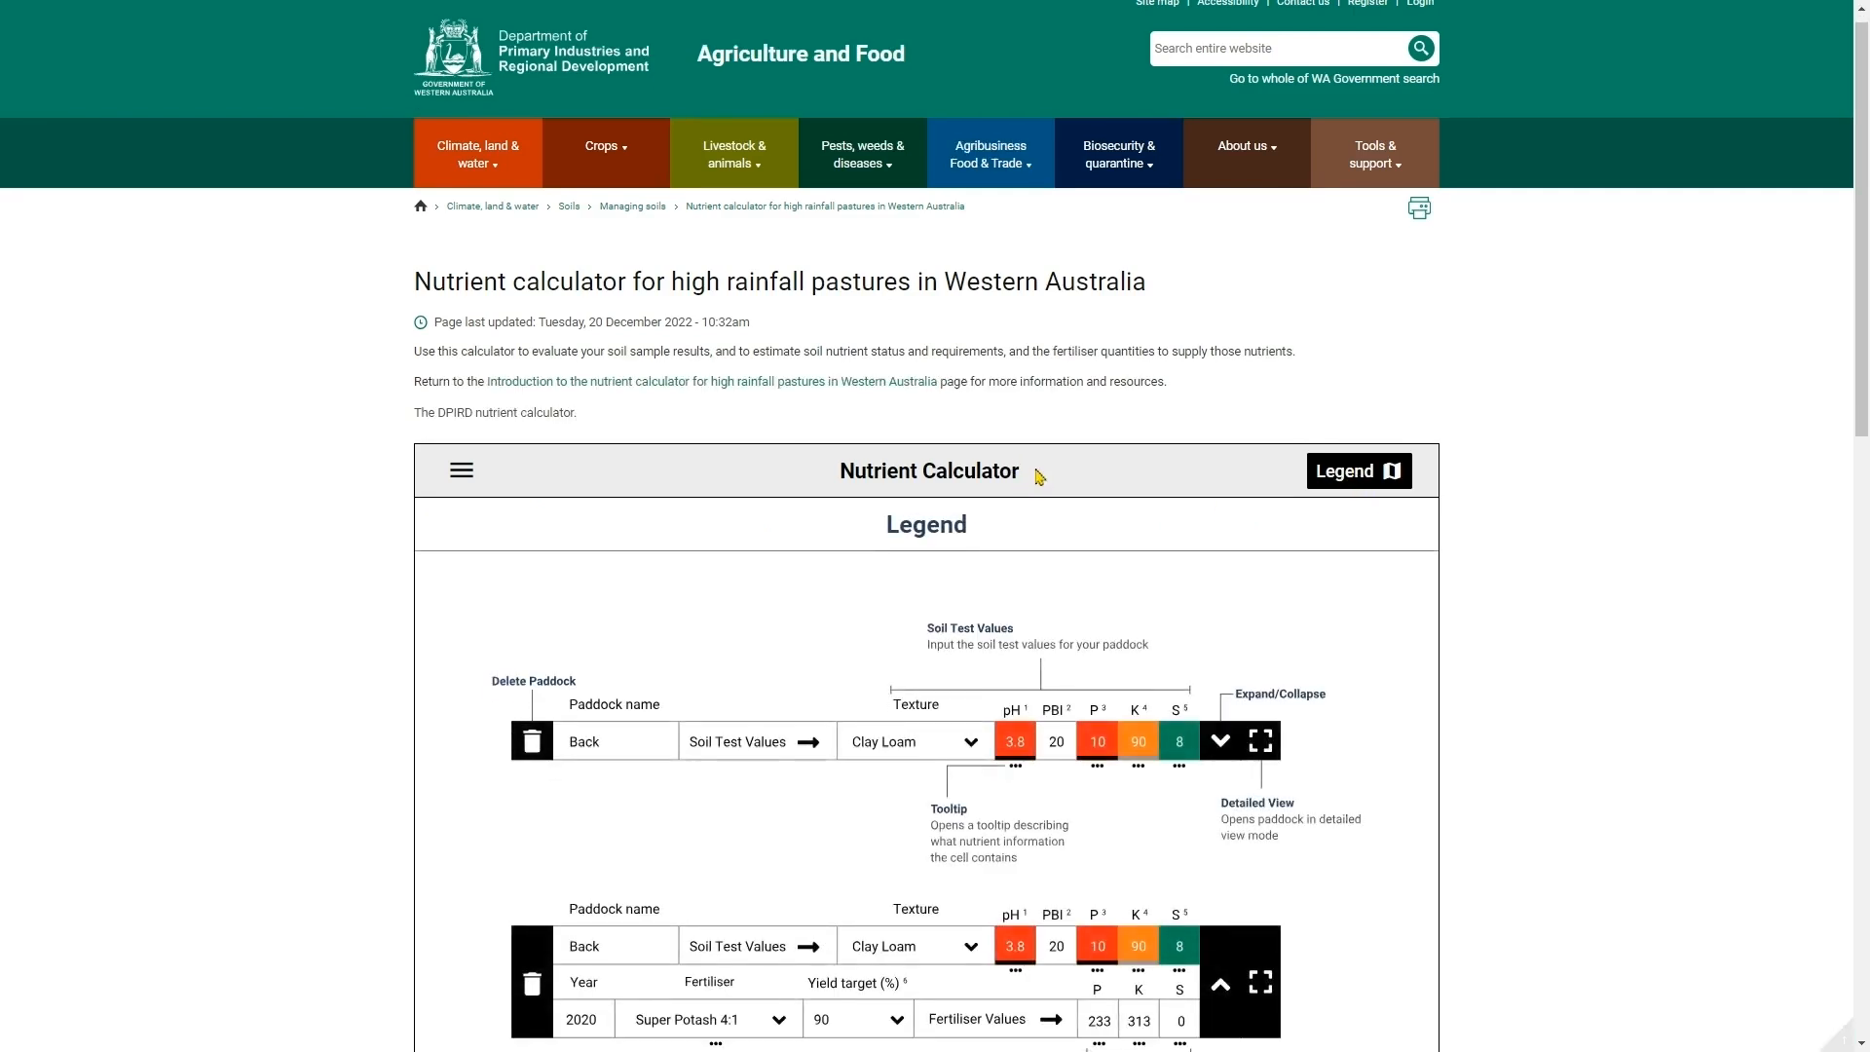
pyautogui.scroll(-3, 1038, 475)
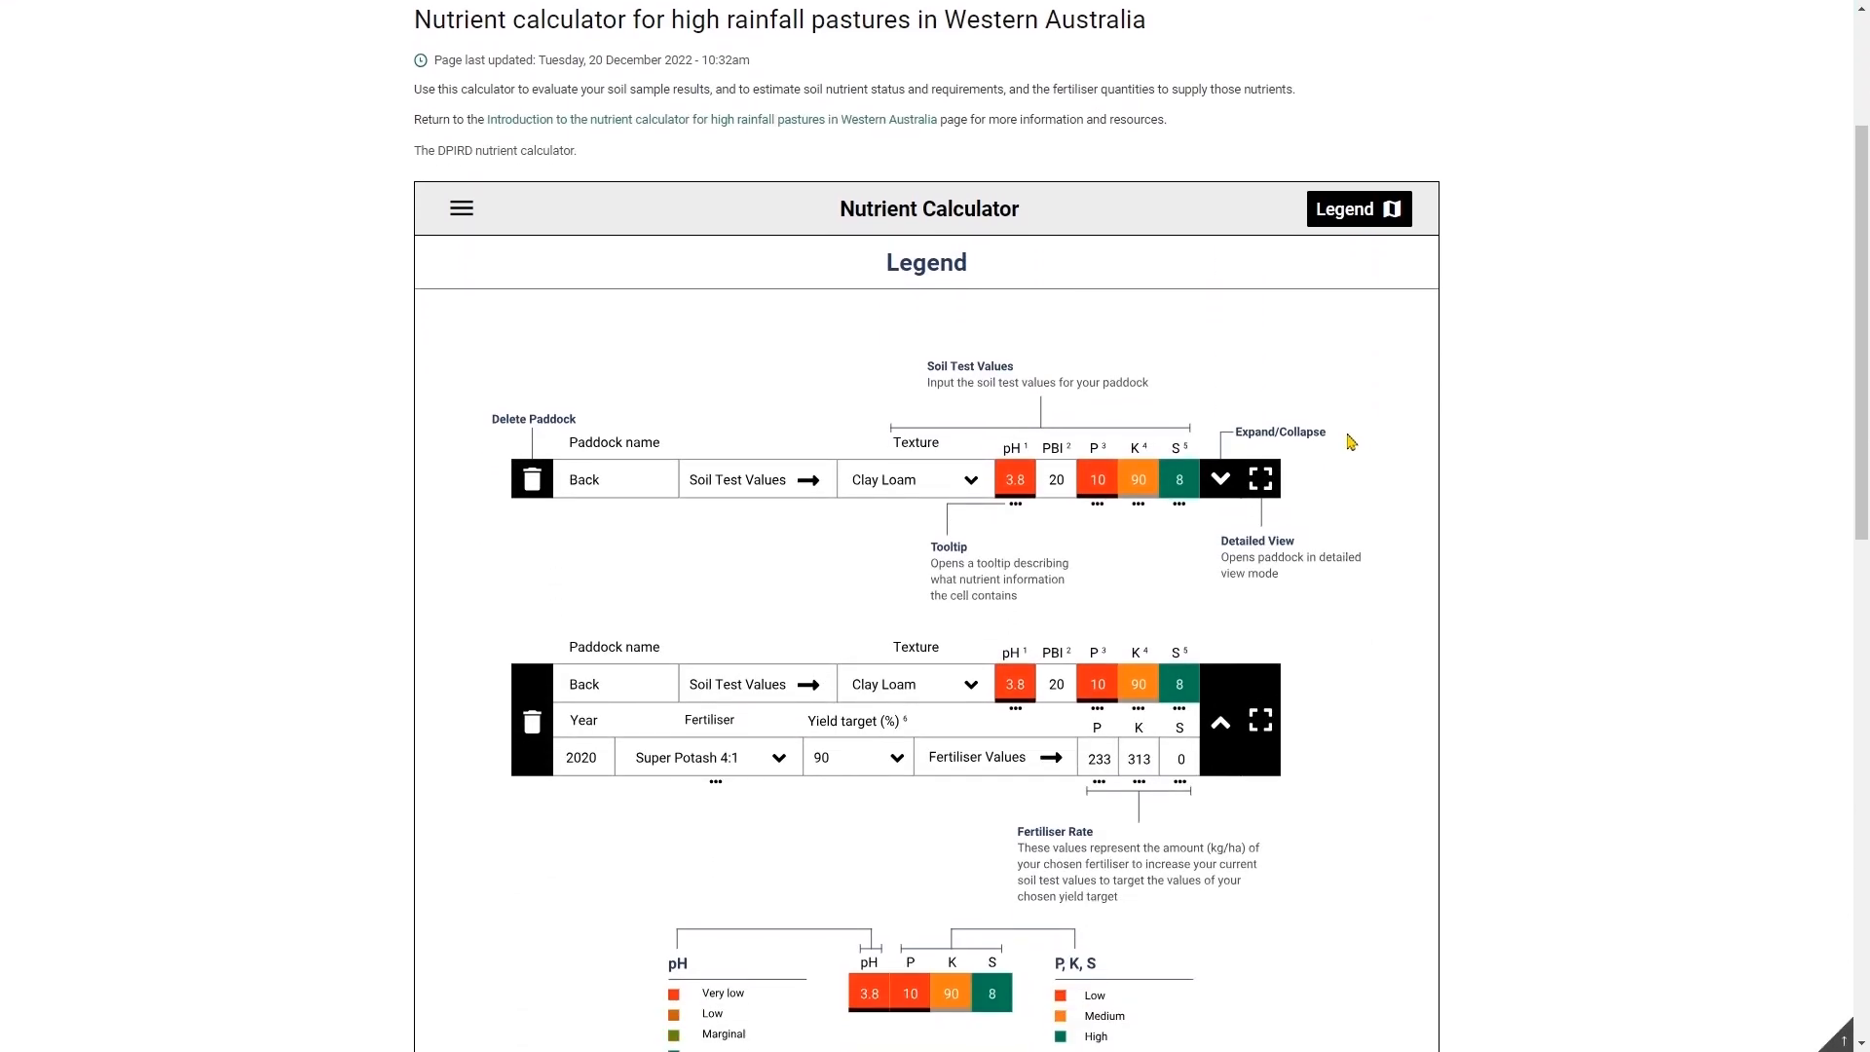
pyautogui.scroll(-2, 1351, 442)
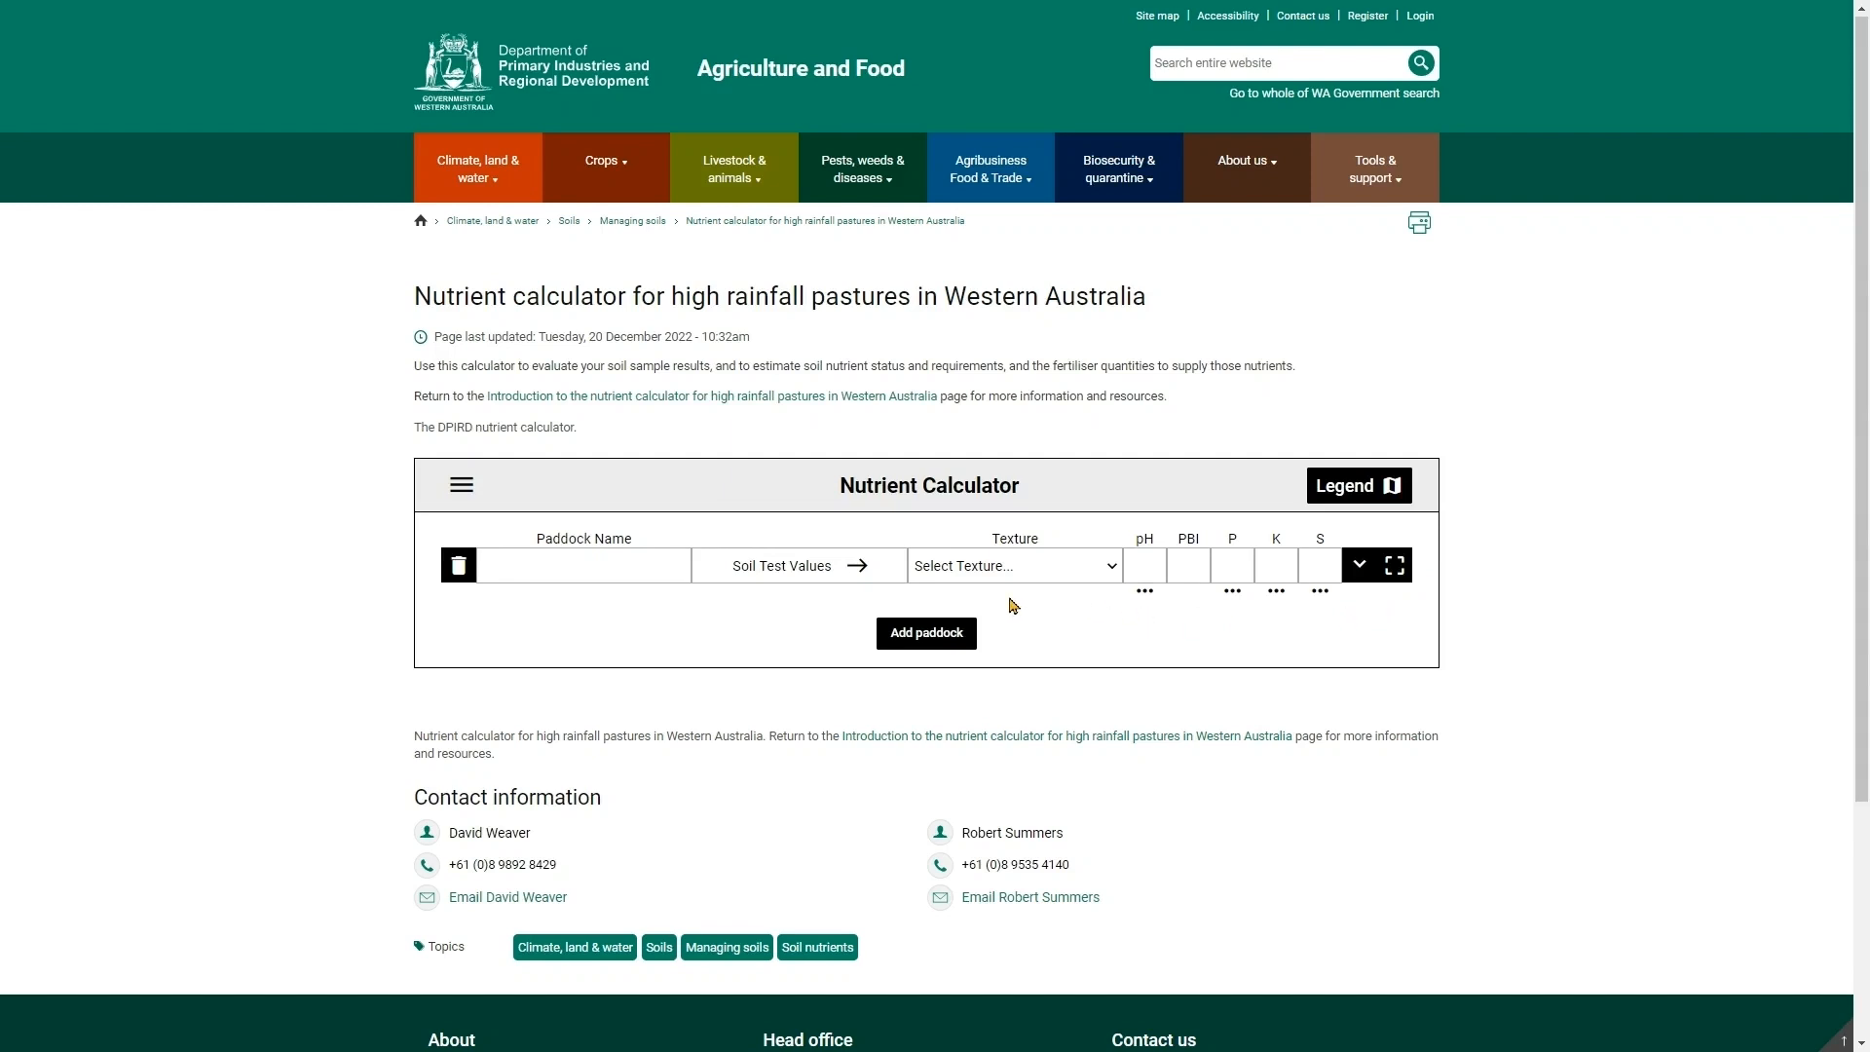
# - Name the paddock A and set its soil texture to Sandy loam
pyautogui.click(591, 575)
pyautogui.write('A')
pyautogui.click(1003, 572)
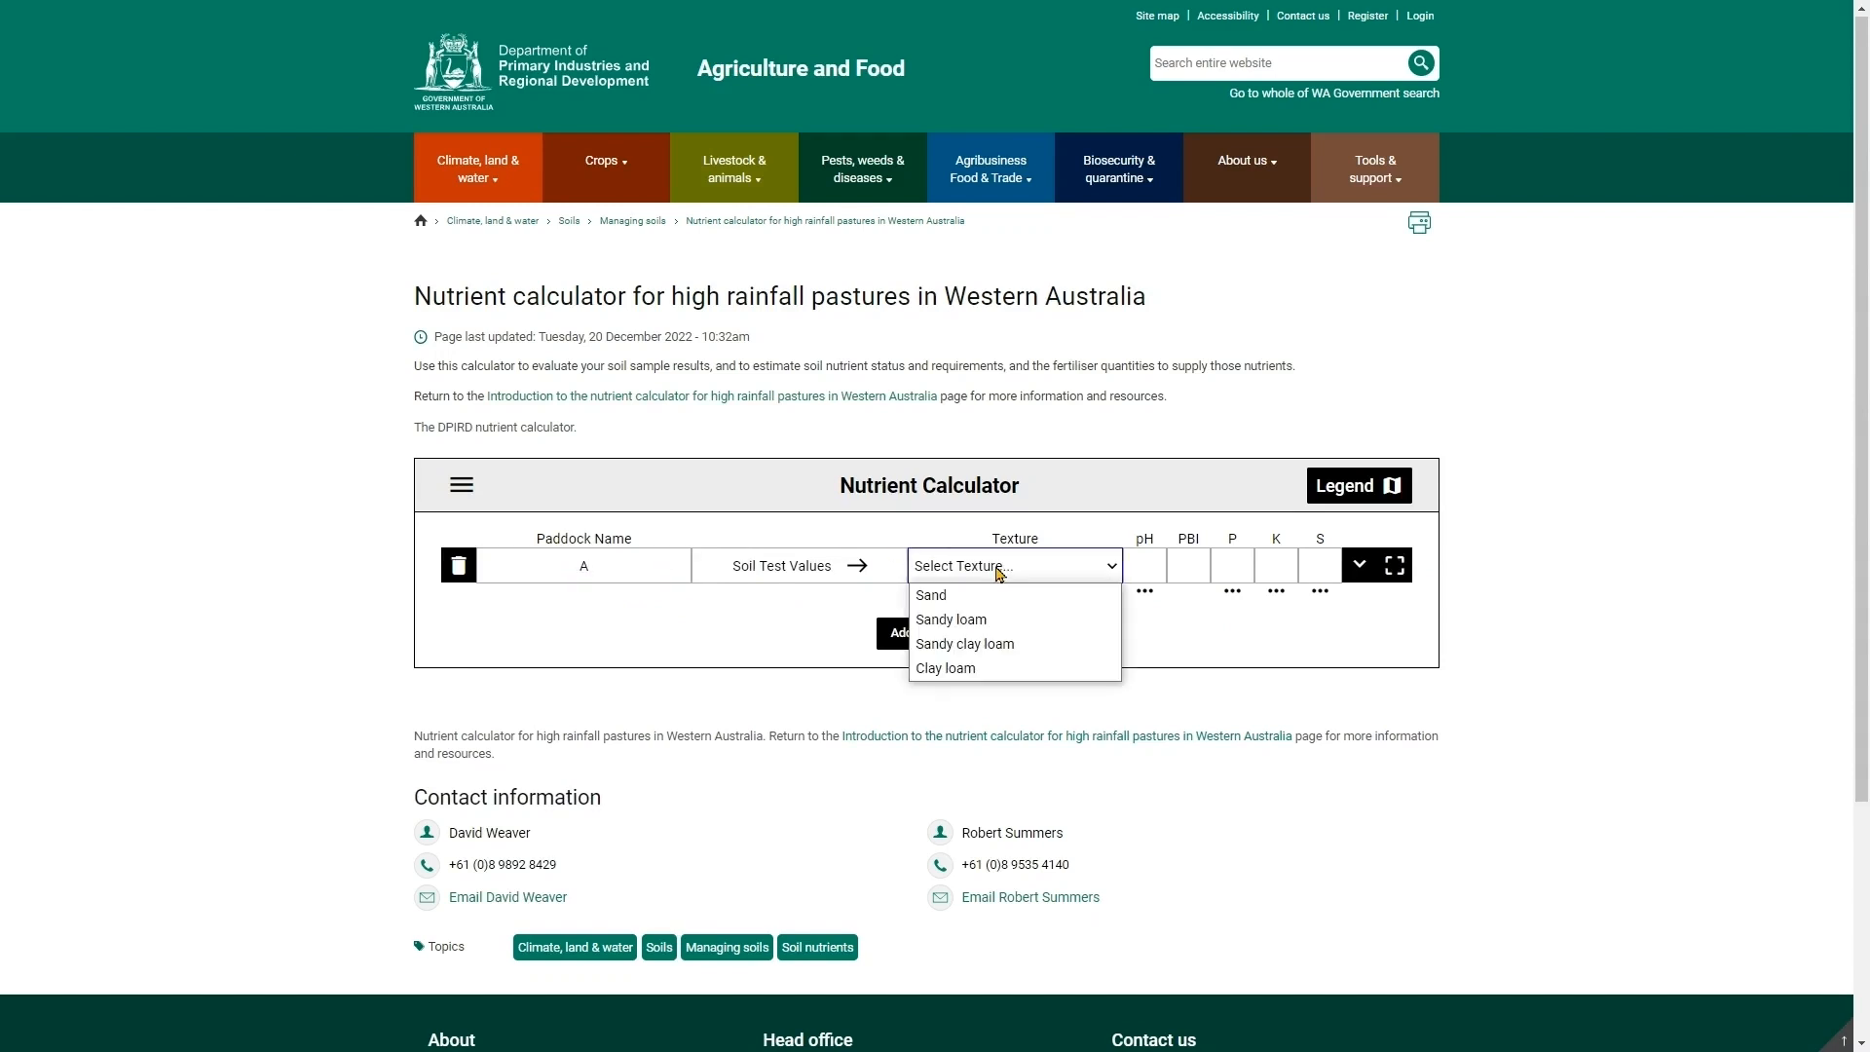
pyautogui.click(994, 620)
# - Enter the paddock's soil test values: pH 4.5, PBI 50, P 15, K 70 and S 5
pyautogui.write('4.5')
pyautogui.press('Tab')
pyautogui.write('50')
pyautogui.press('Tab')
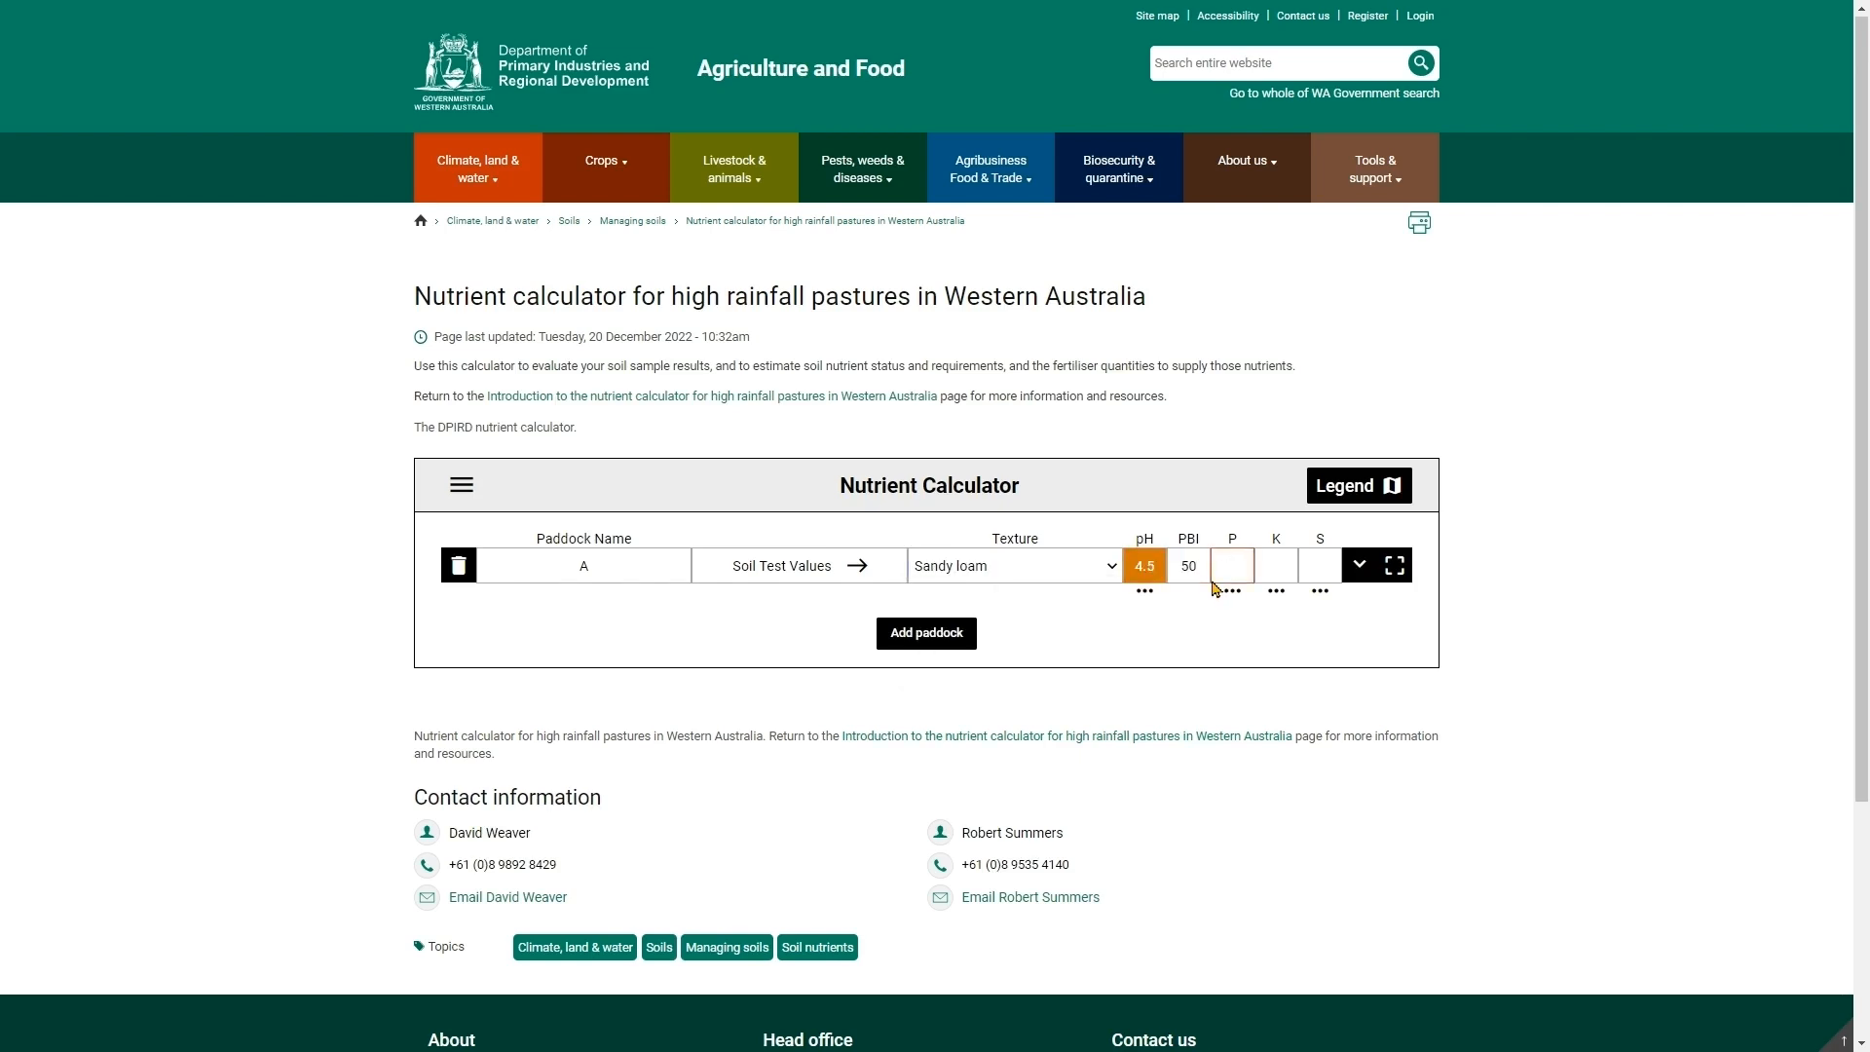
pyautogui.write('15')
pyautogui.press('Tab')
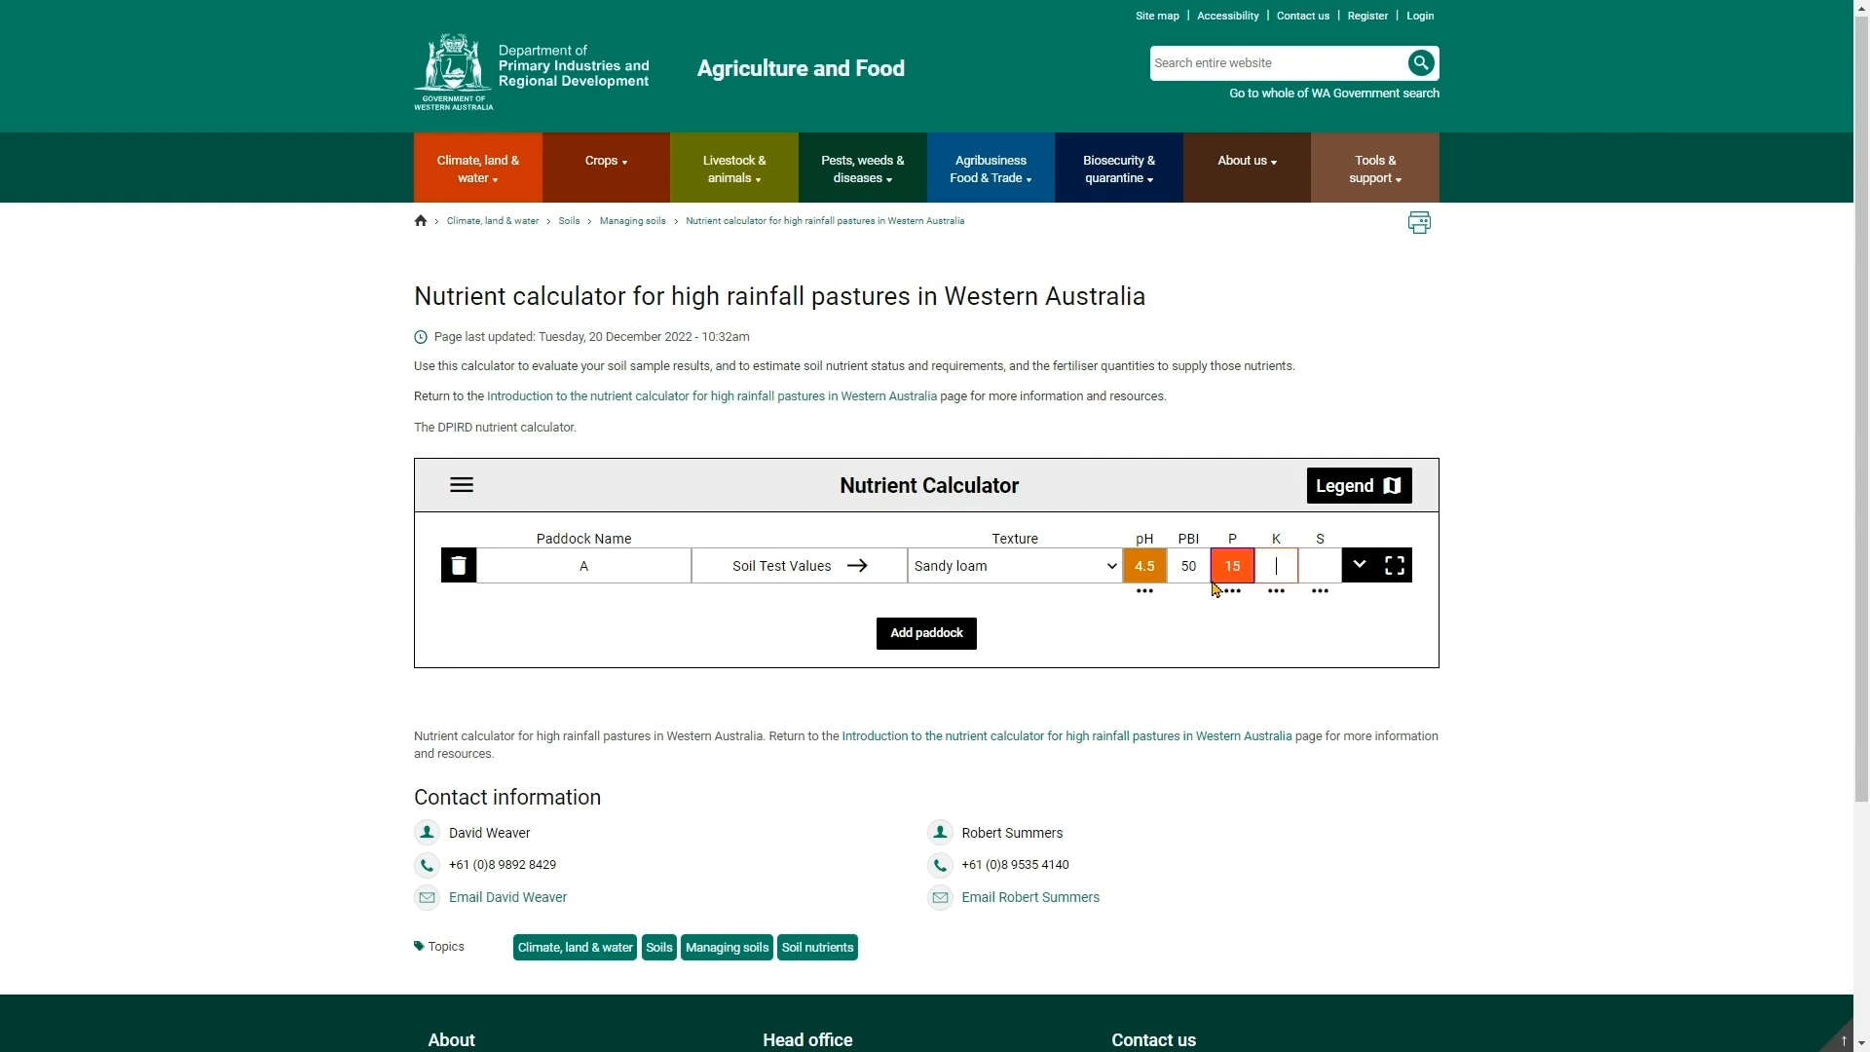
pyautogui.write('70')
pyautogui.press('Tab')
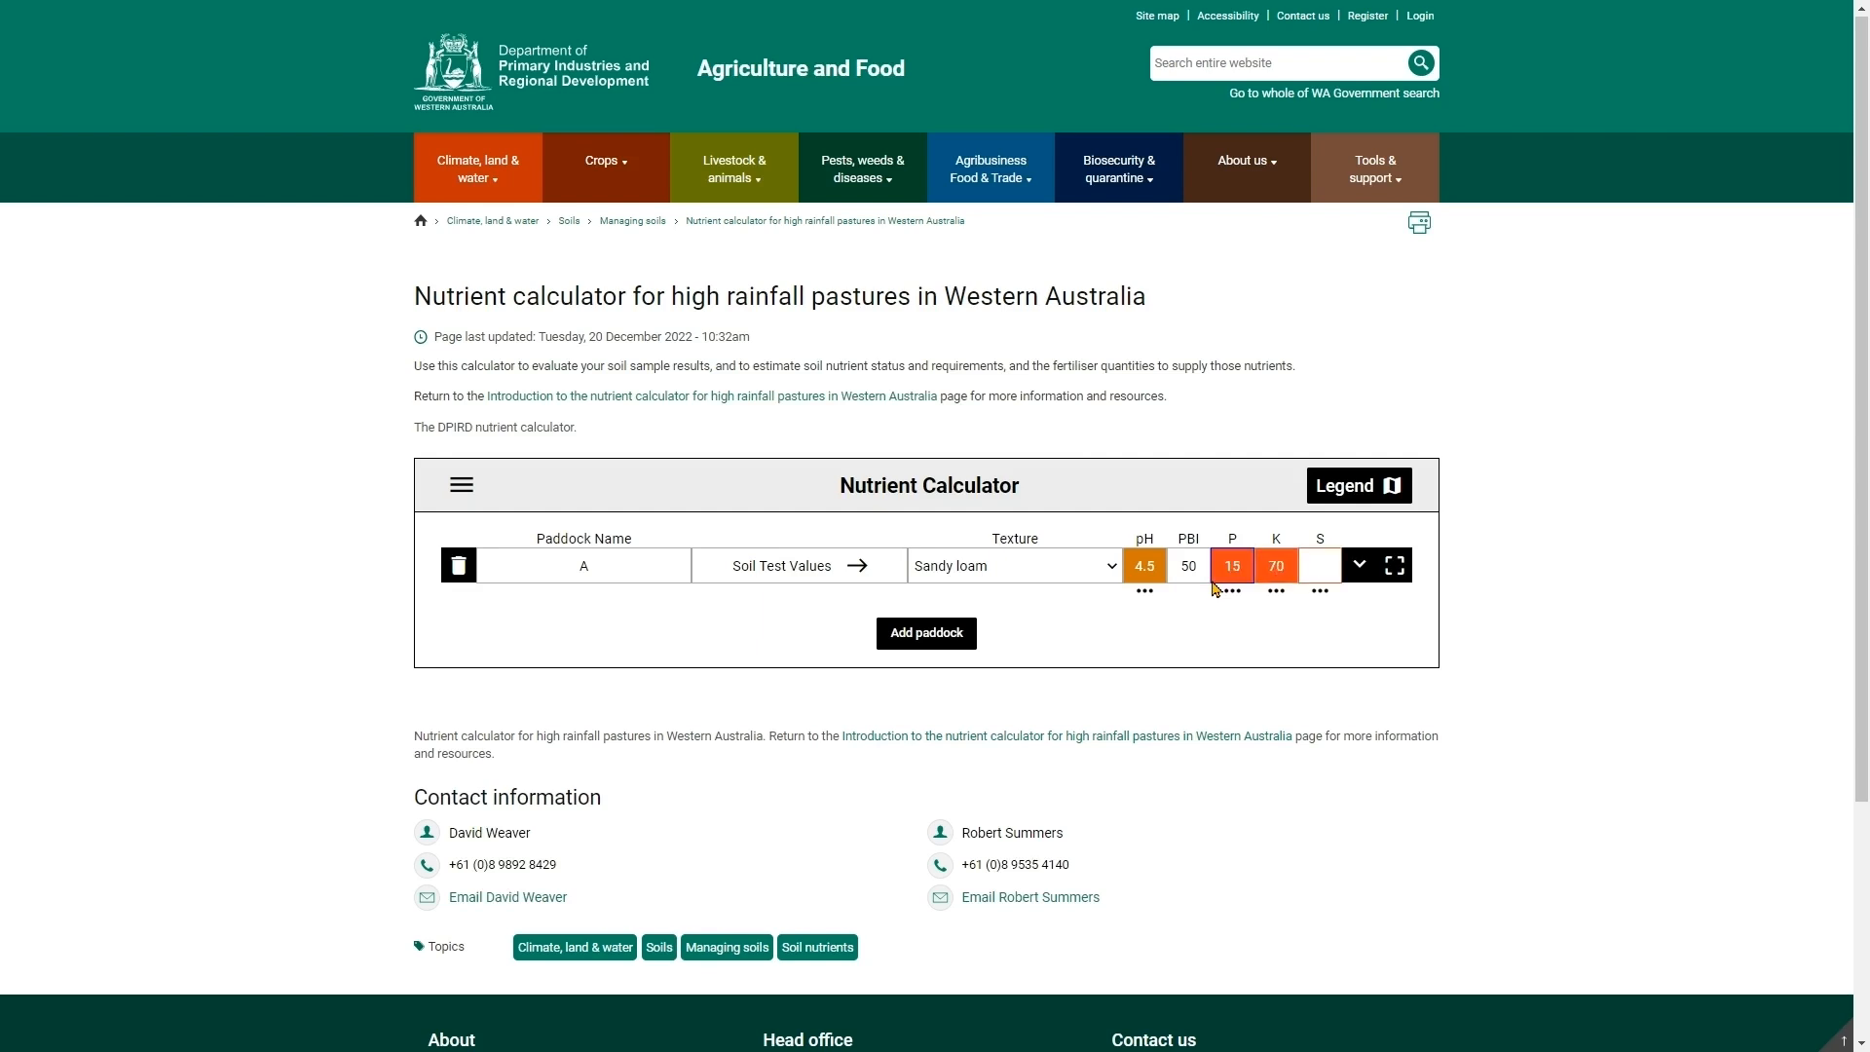
pyautogui.write('5')
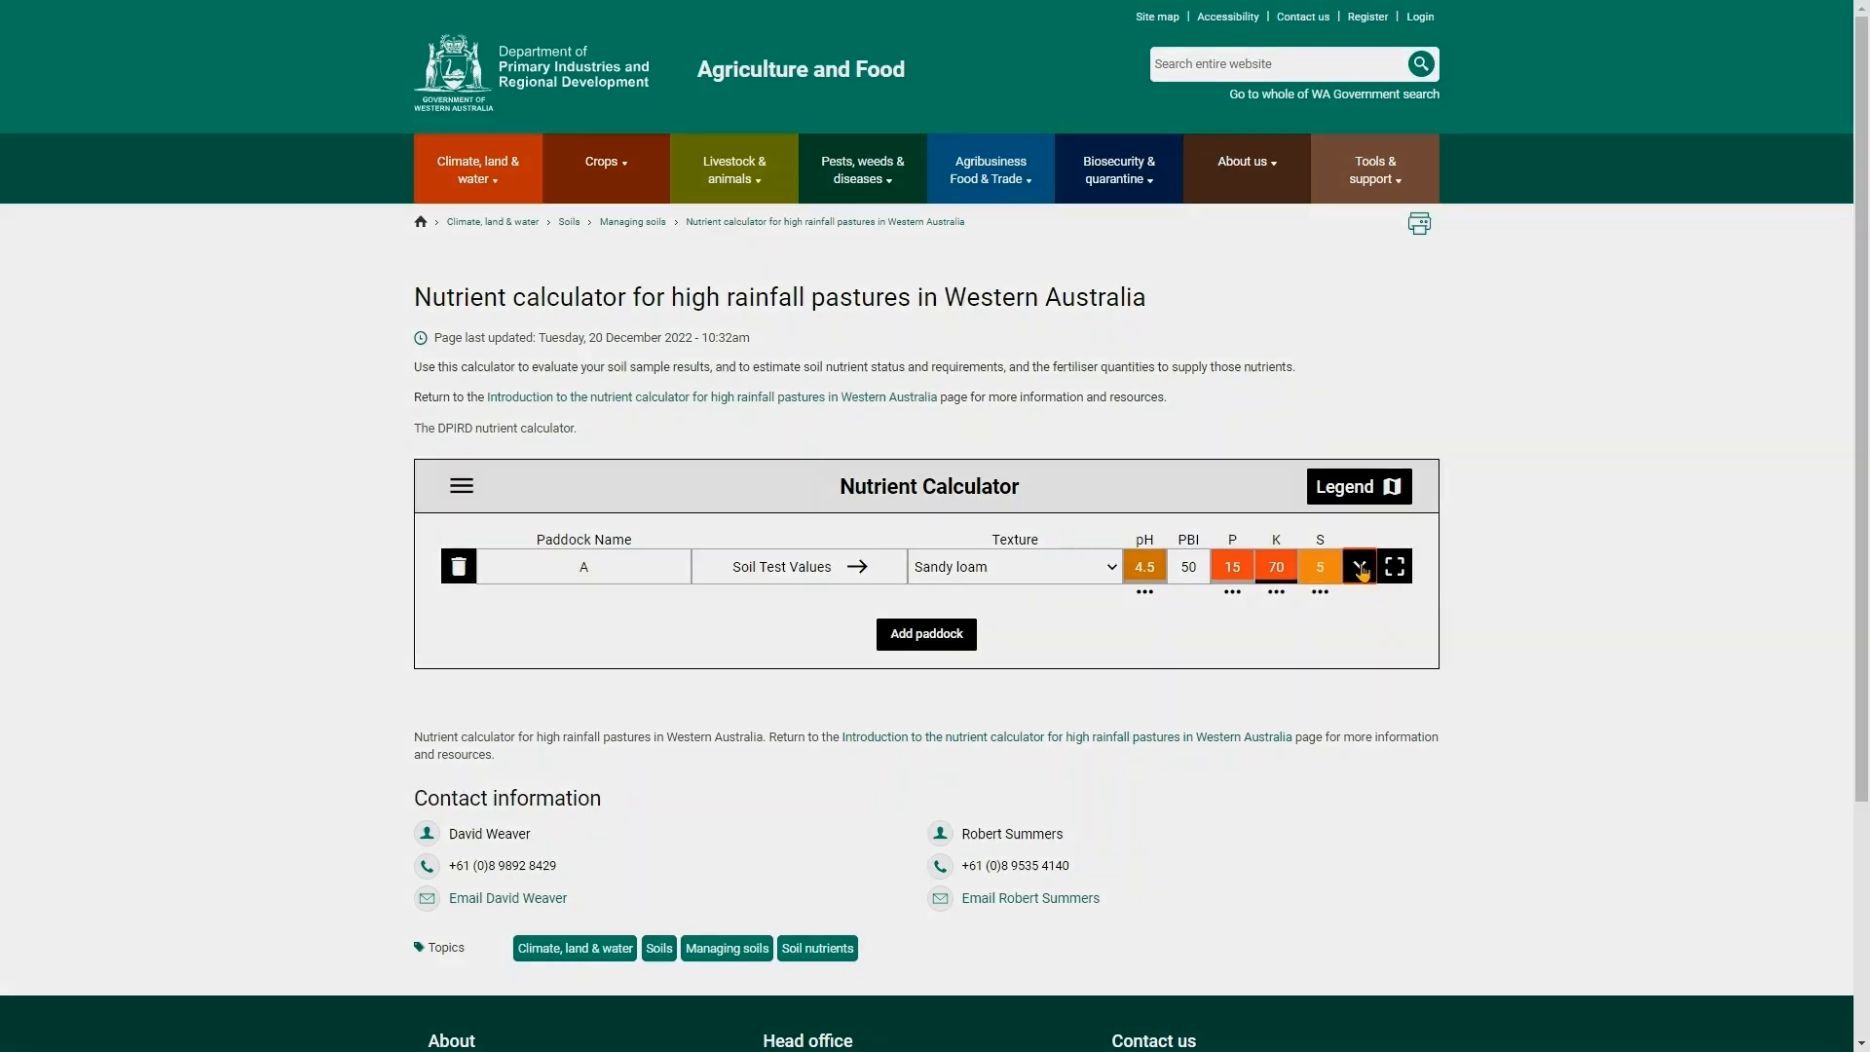
# - Expand the paddock to show its fertiliser row and set the yield target to 80%
pyautogui.click(1361, 568)
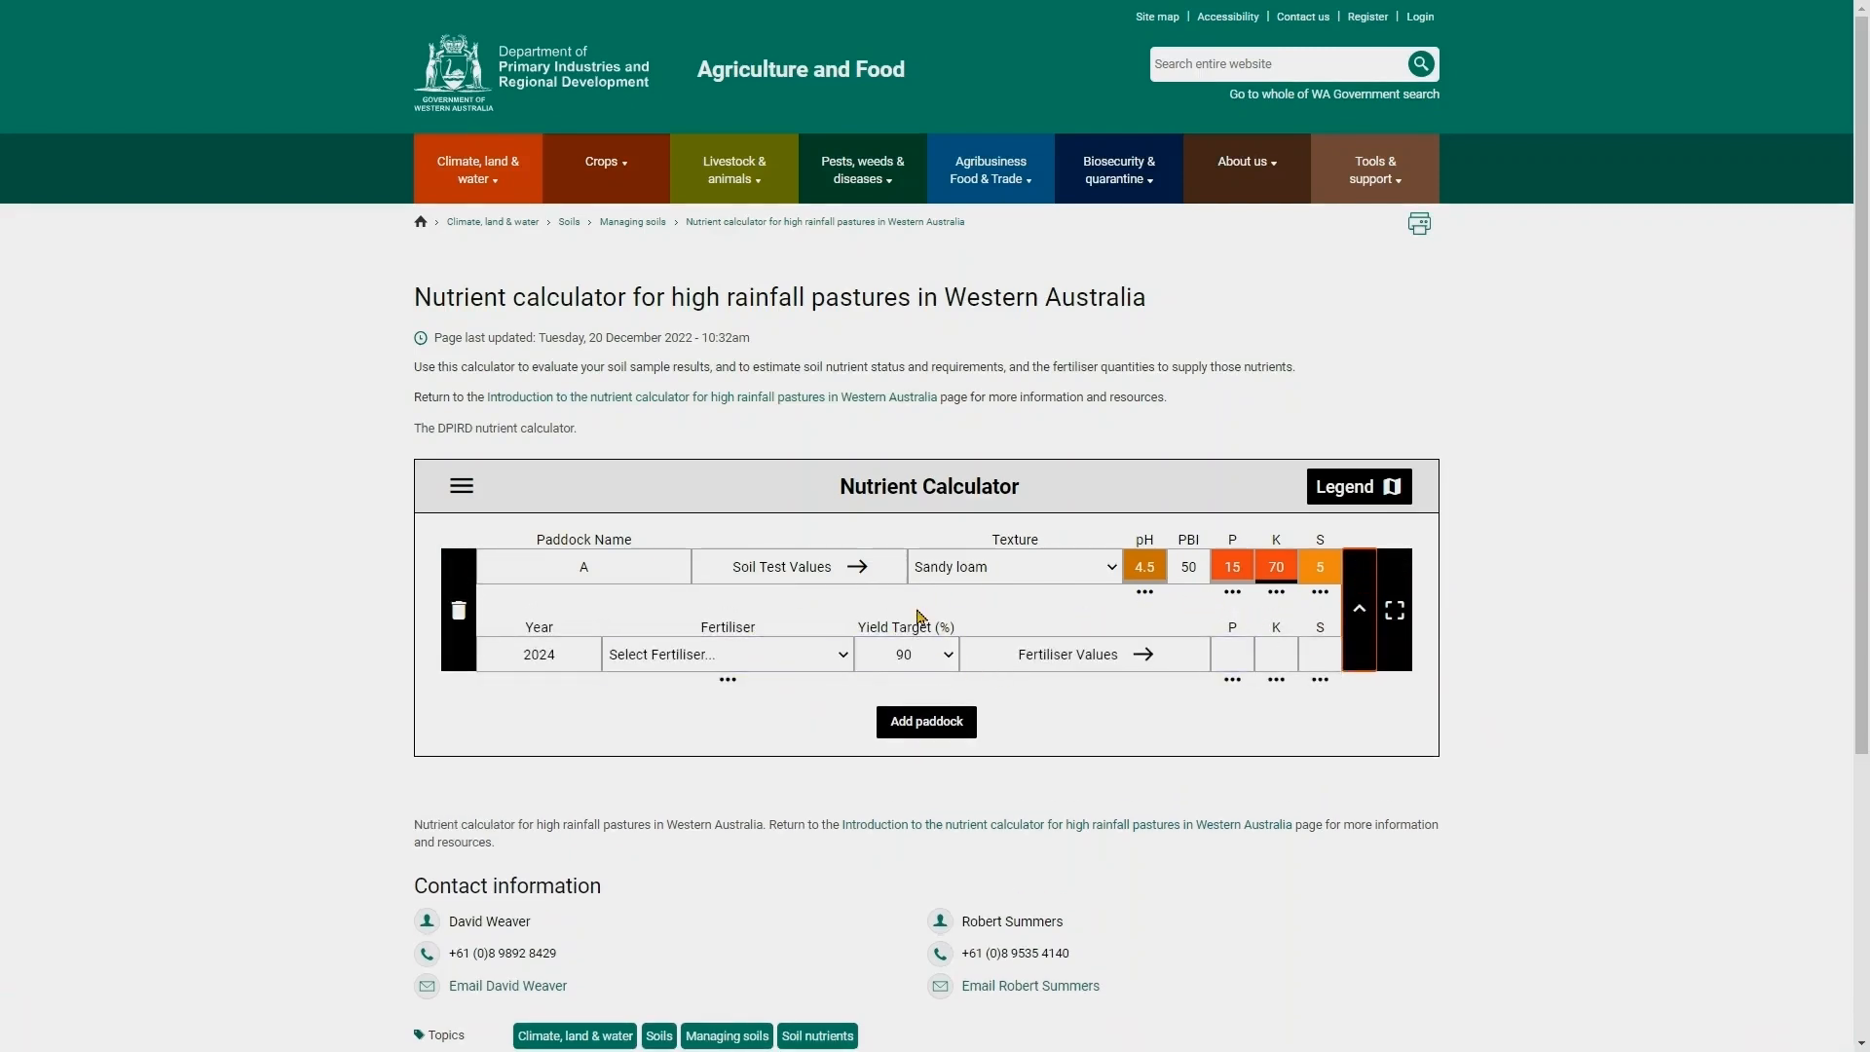
pyautogui.click(943, 666)
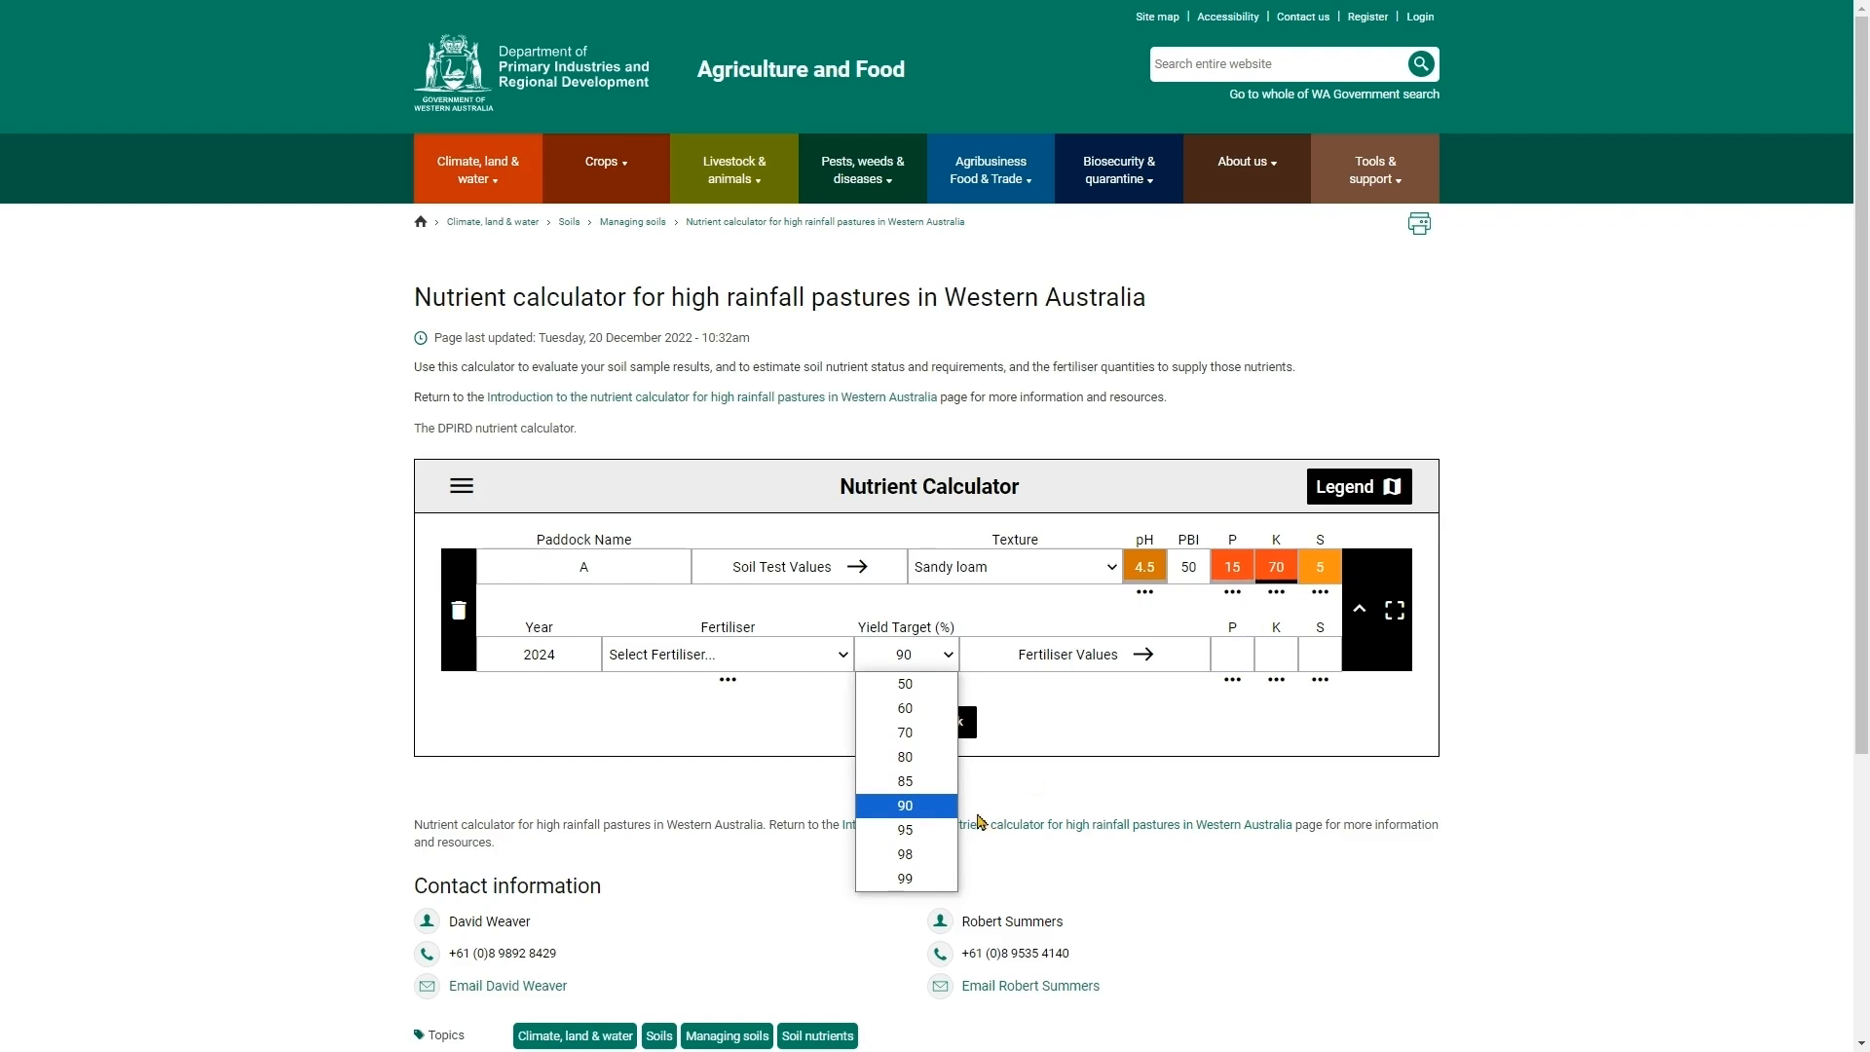
pyautogui.click(913, 757)
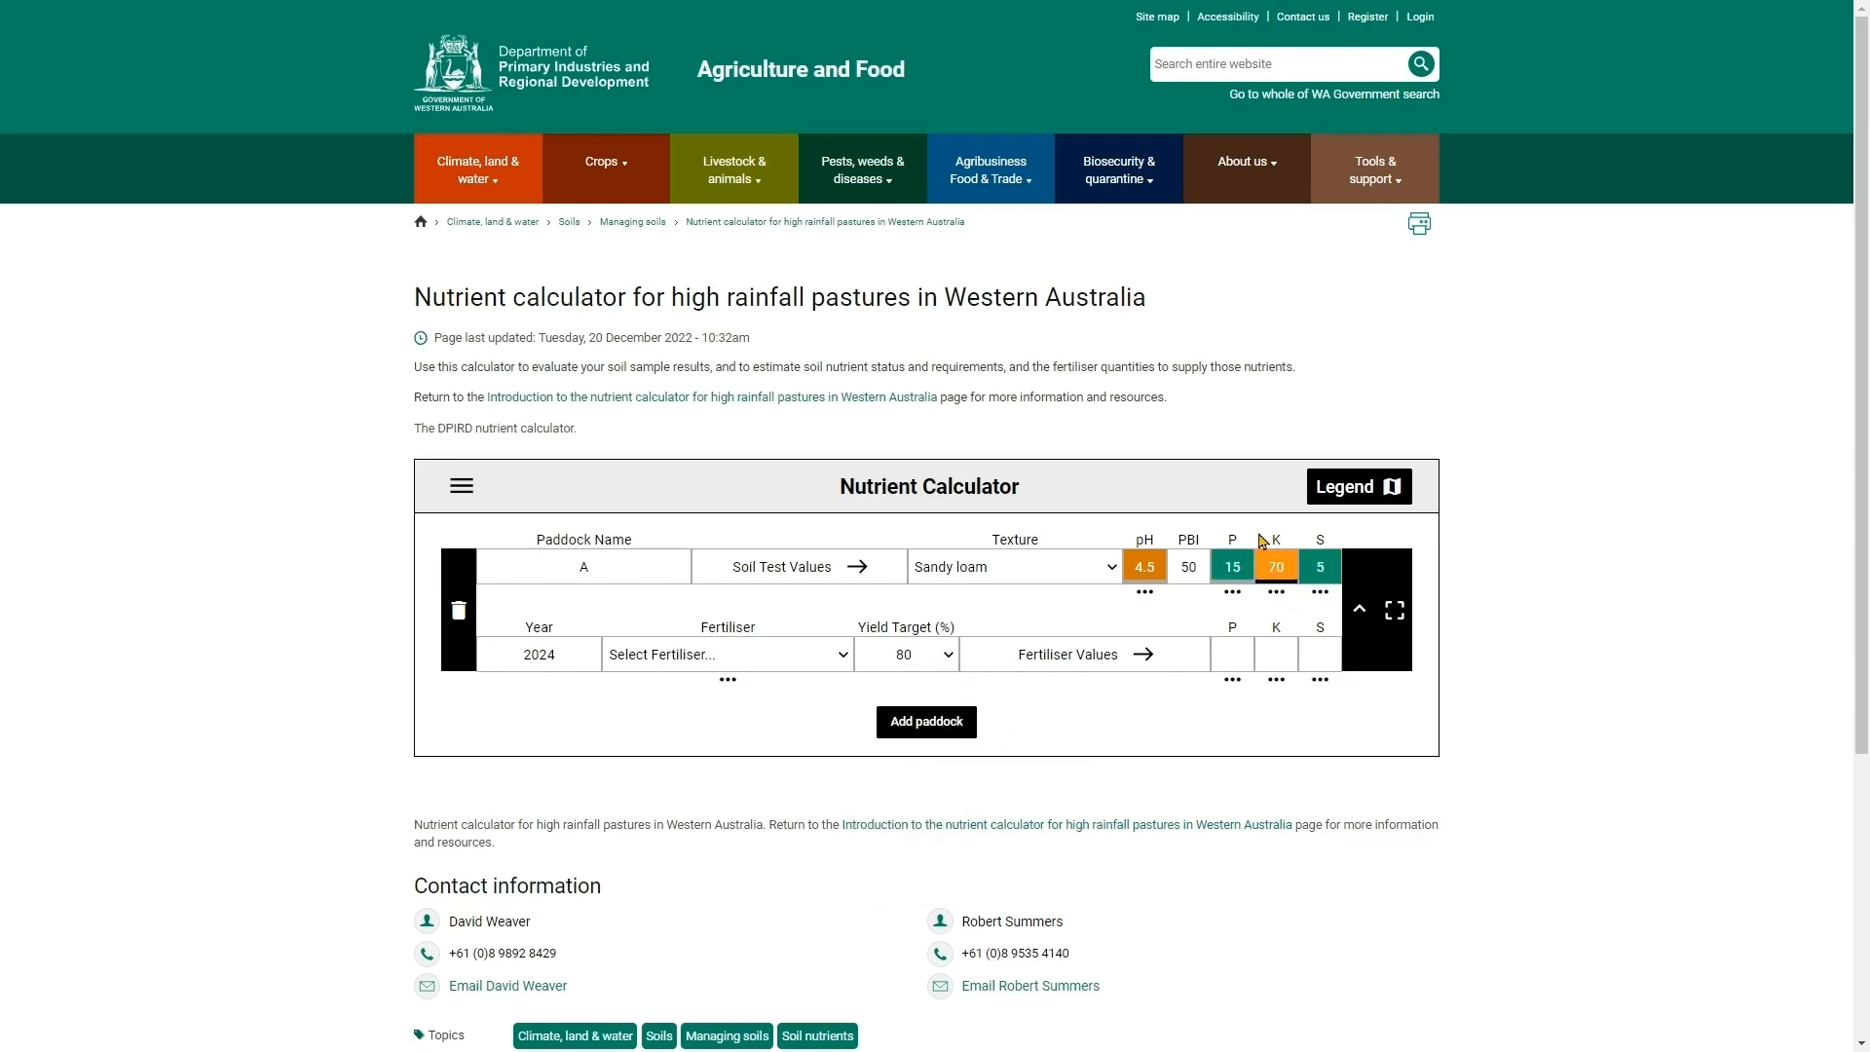
# - Set the paddock's yield target back to 90%
pyautogui.click(1247, 573)
pyautogui.click(940, 668)
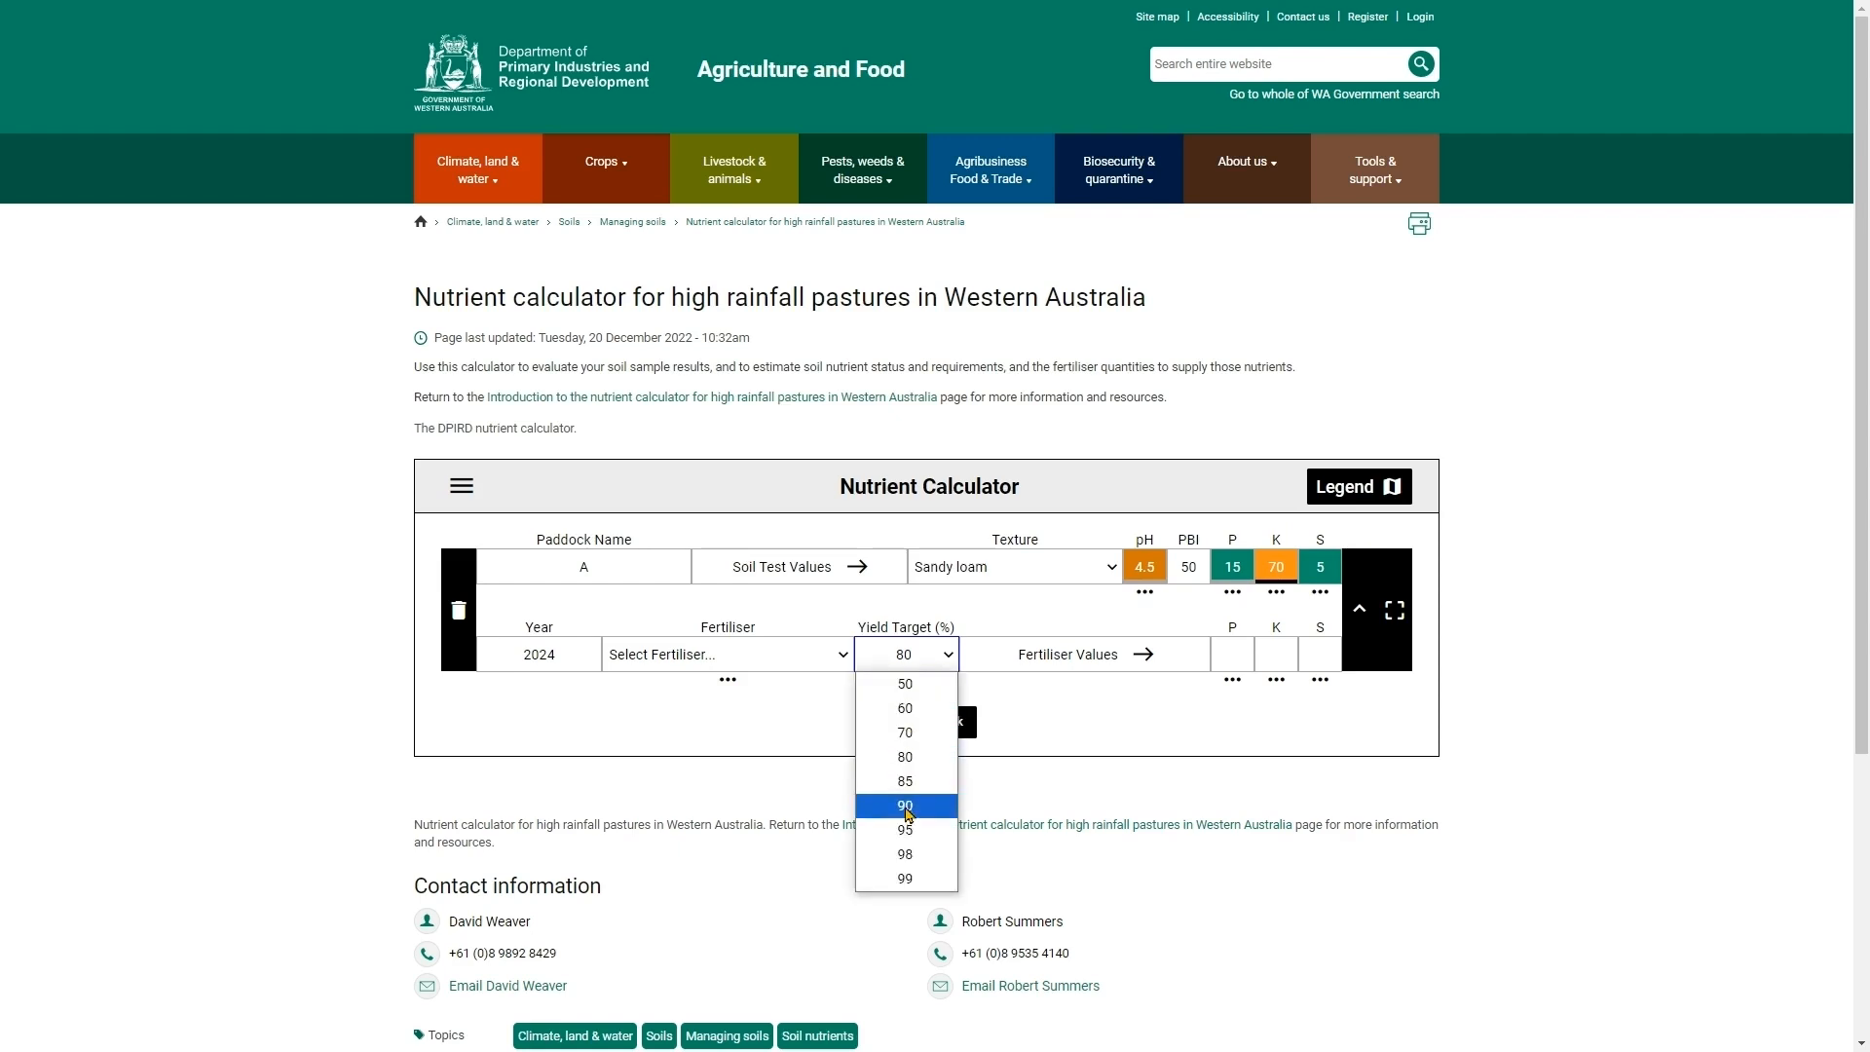
pyautogui.click(910, 810)
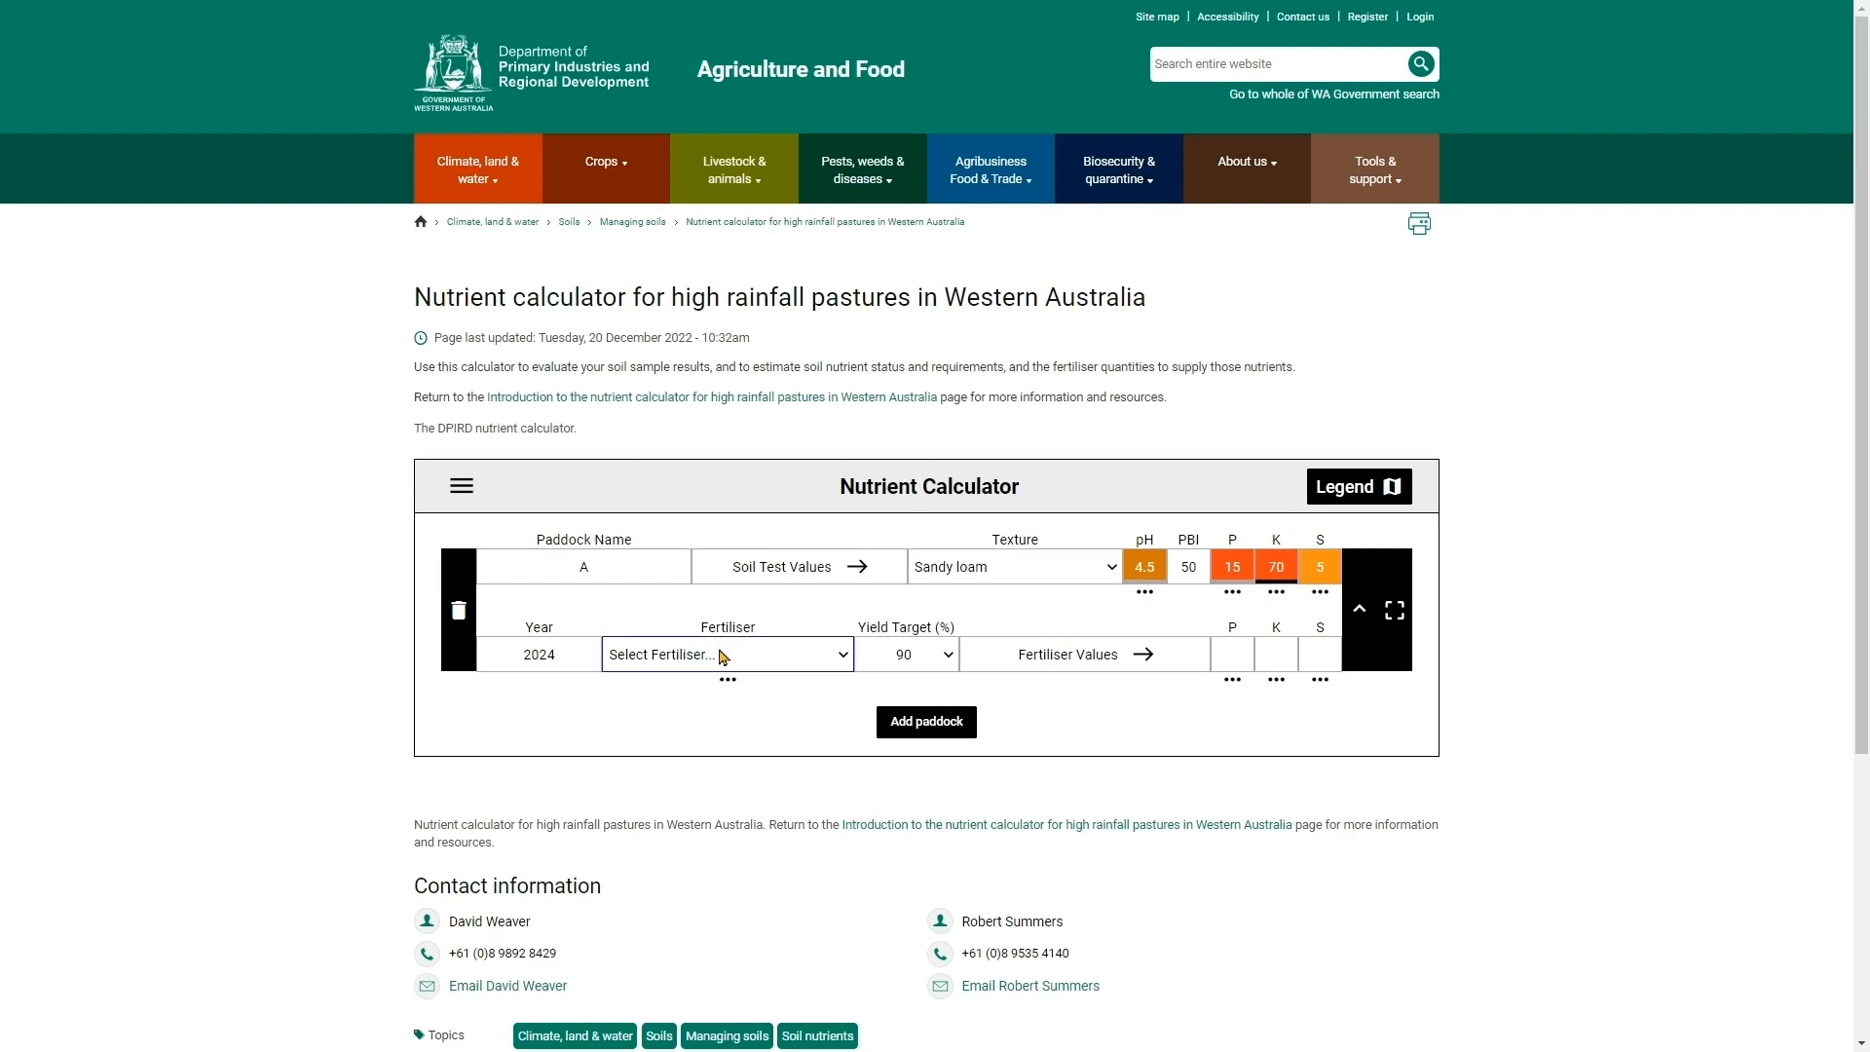
# - Choose Muriate of Potash as the paddock's fertiliser
pyautogui.click(758, 658)
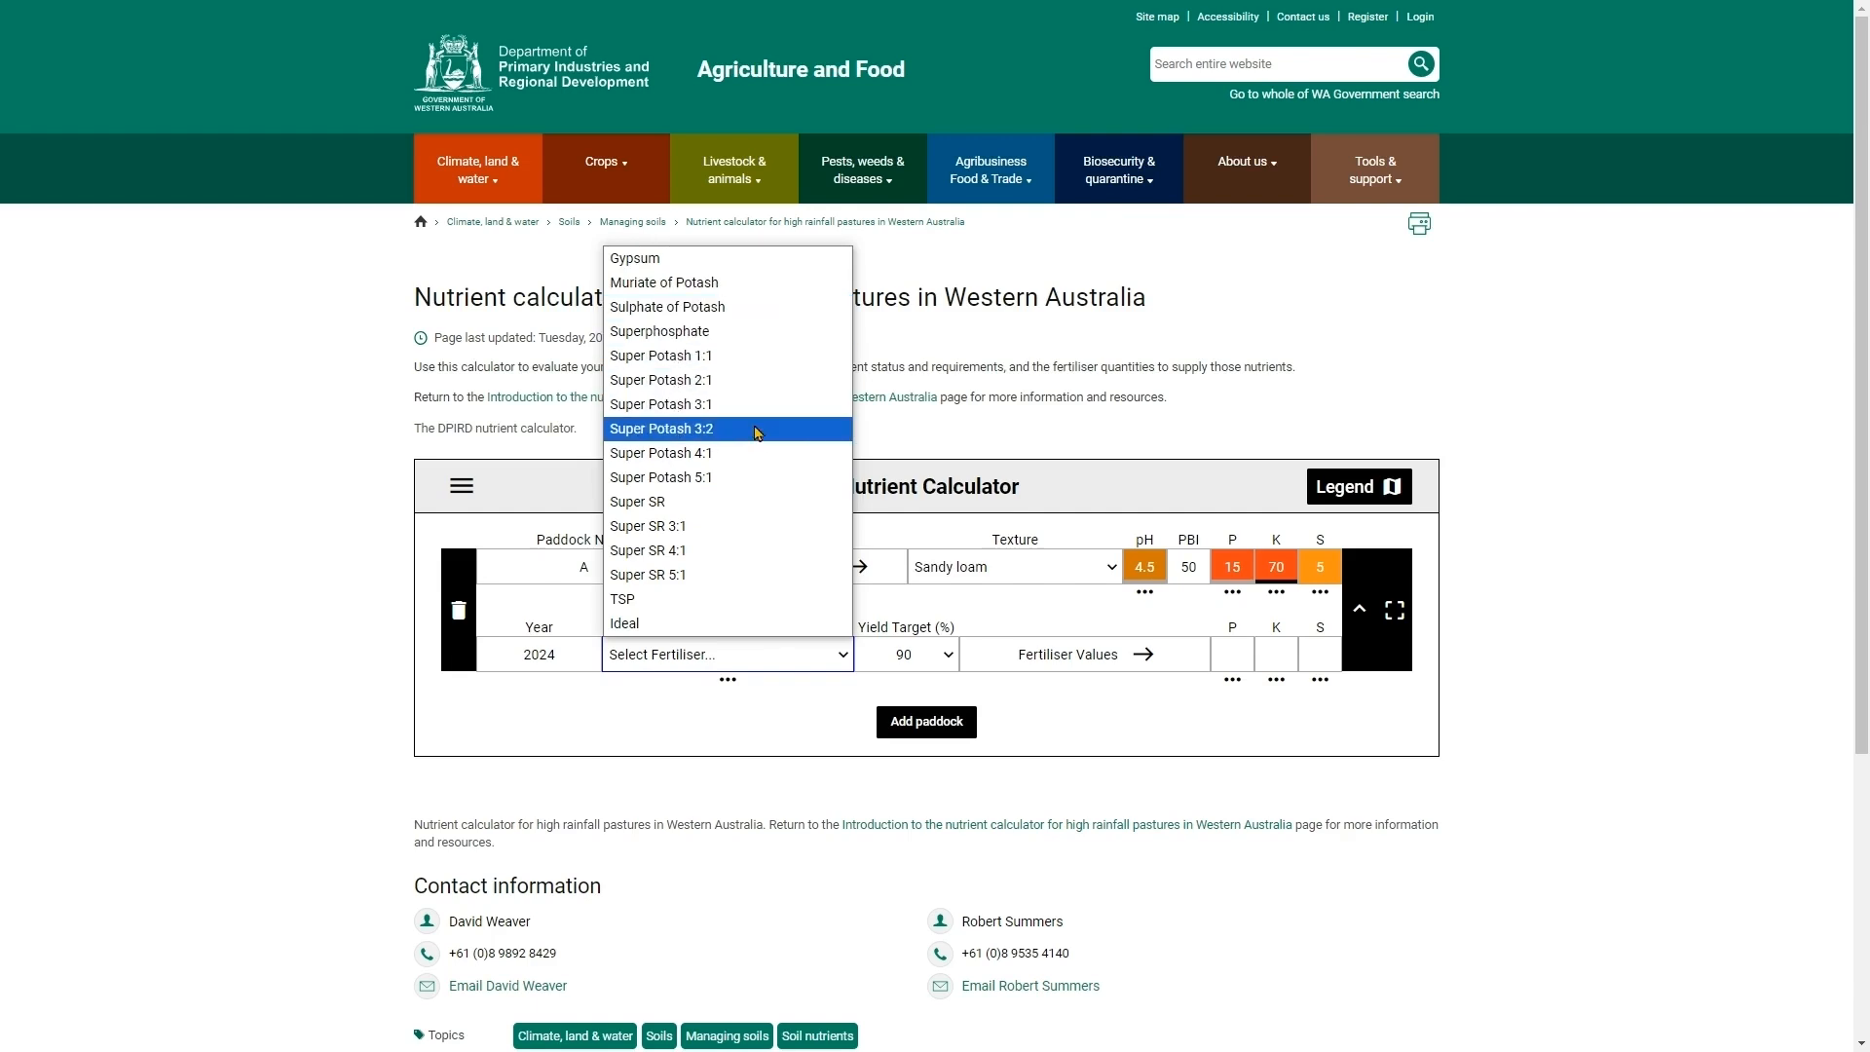
pyautogui.click(744, 290)
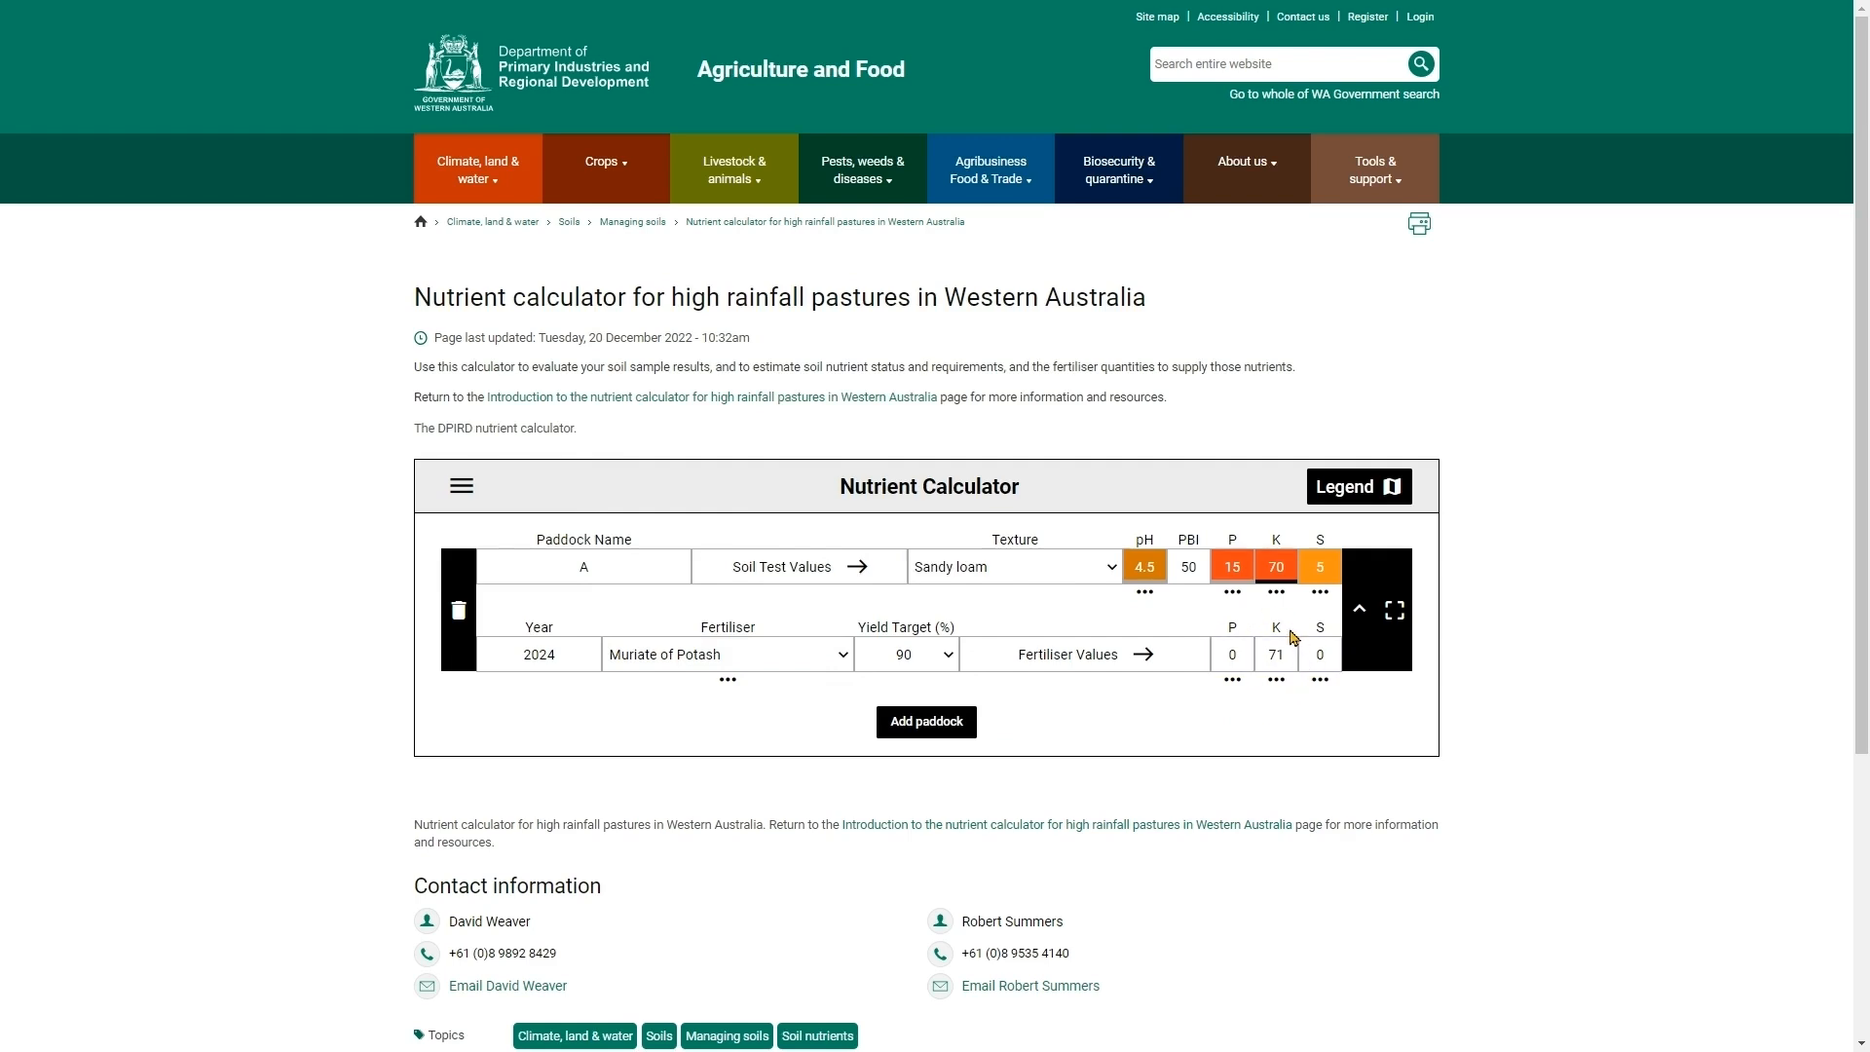
# - Open the fertiliser composition, soil potassium and fertiliser potassium tooltips to review the recommendation
pyautogui.click(726, 683)
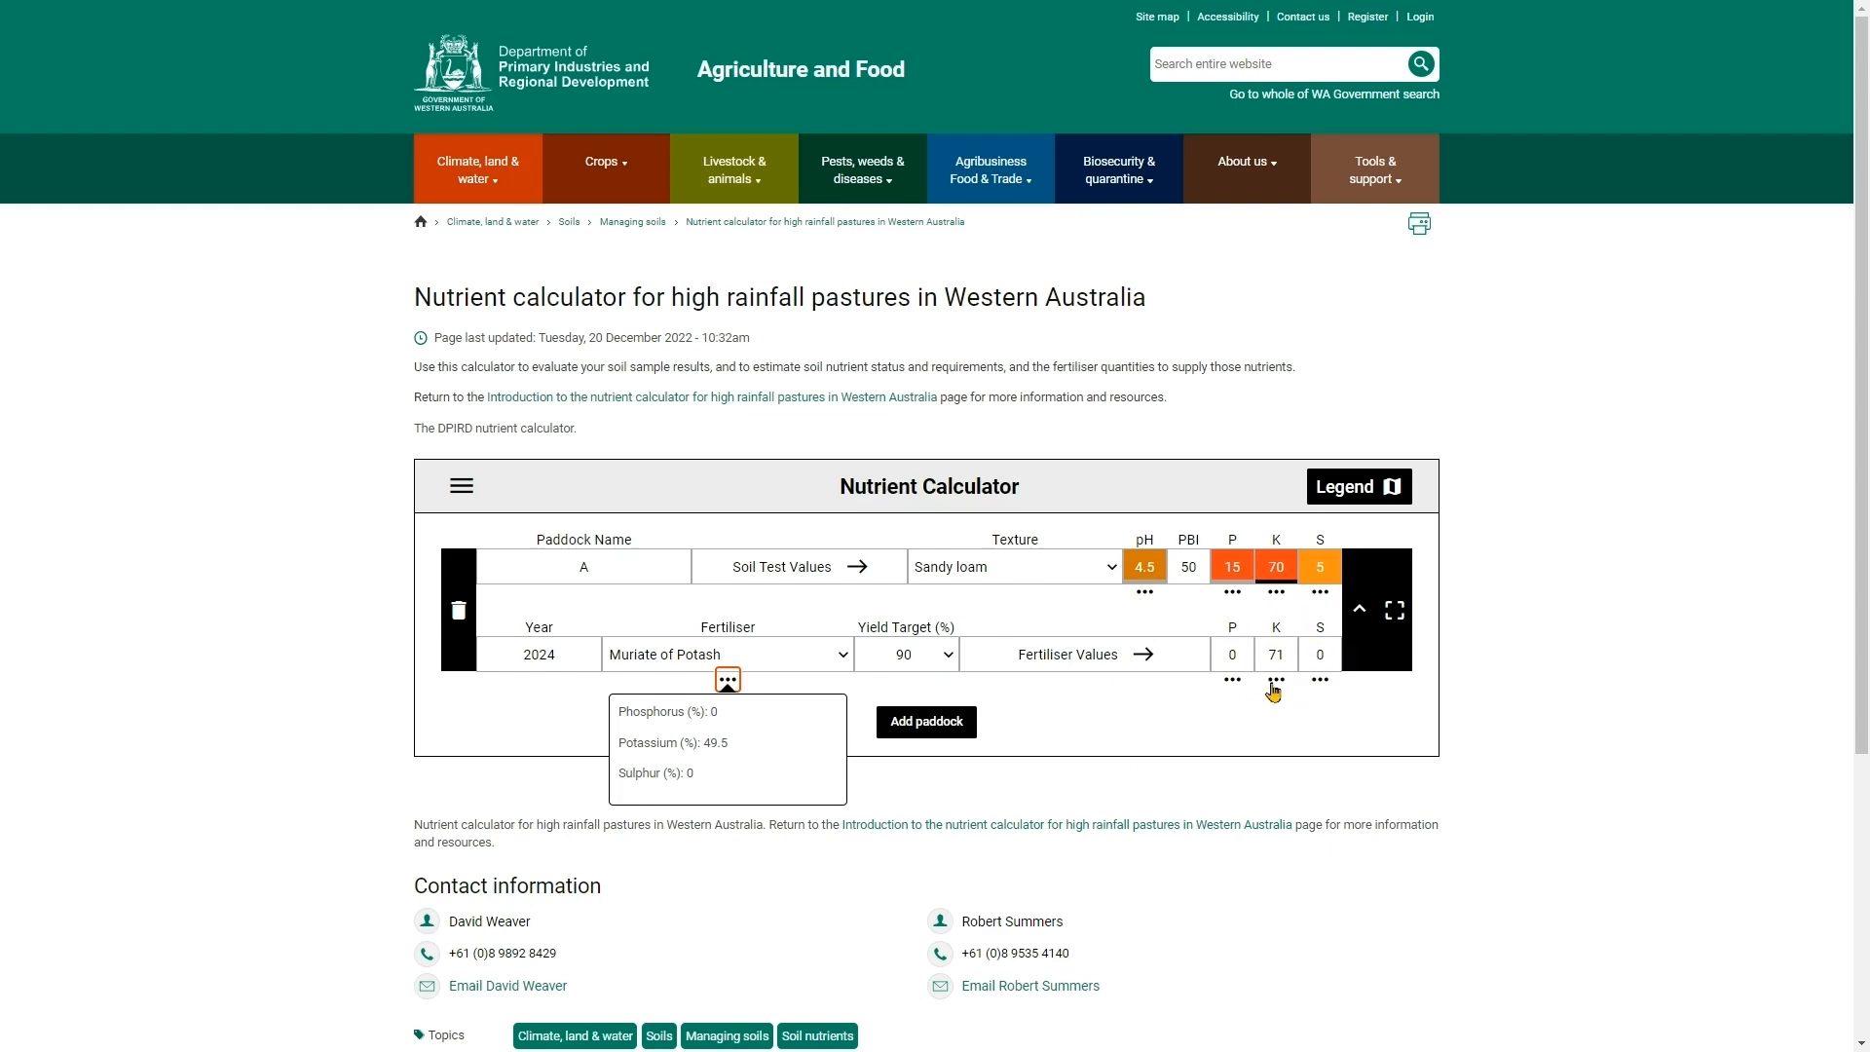
pyautogui.click(1369, 750)
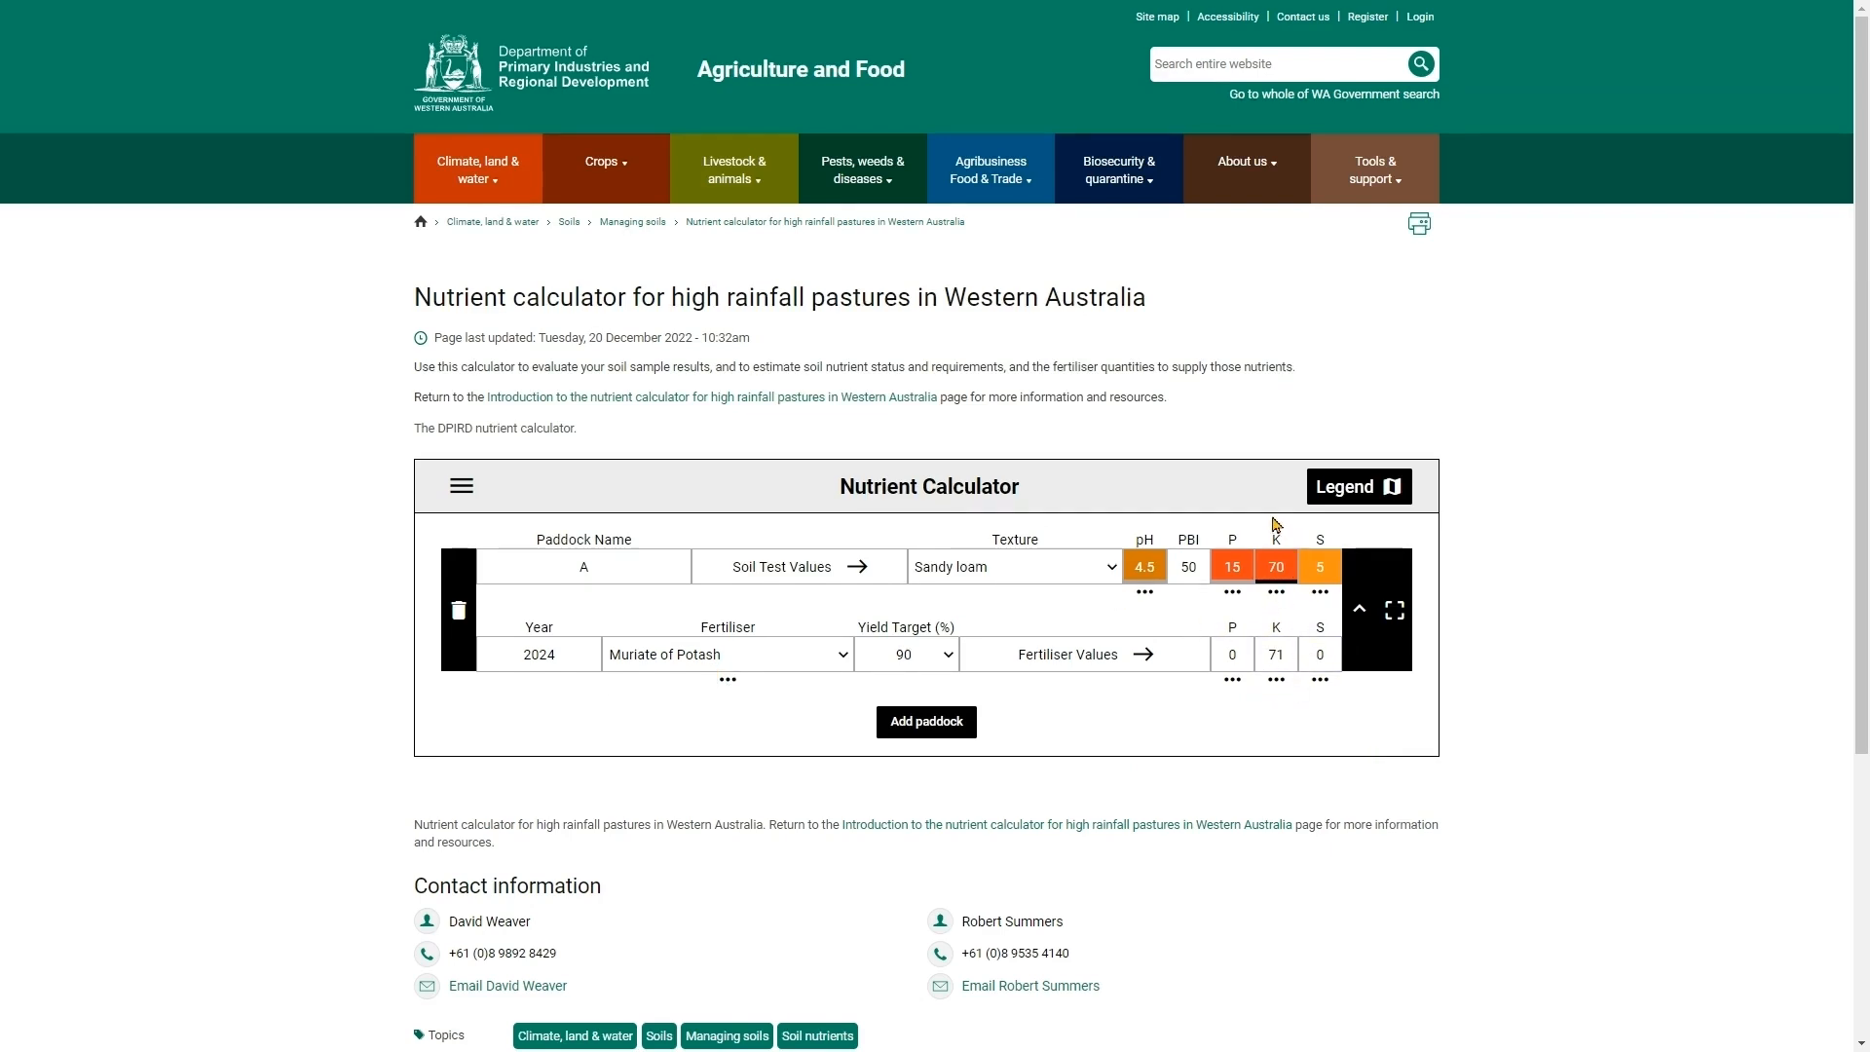
pyautogui.click(1276, 593)
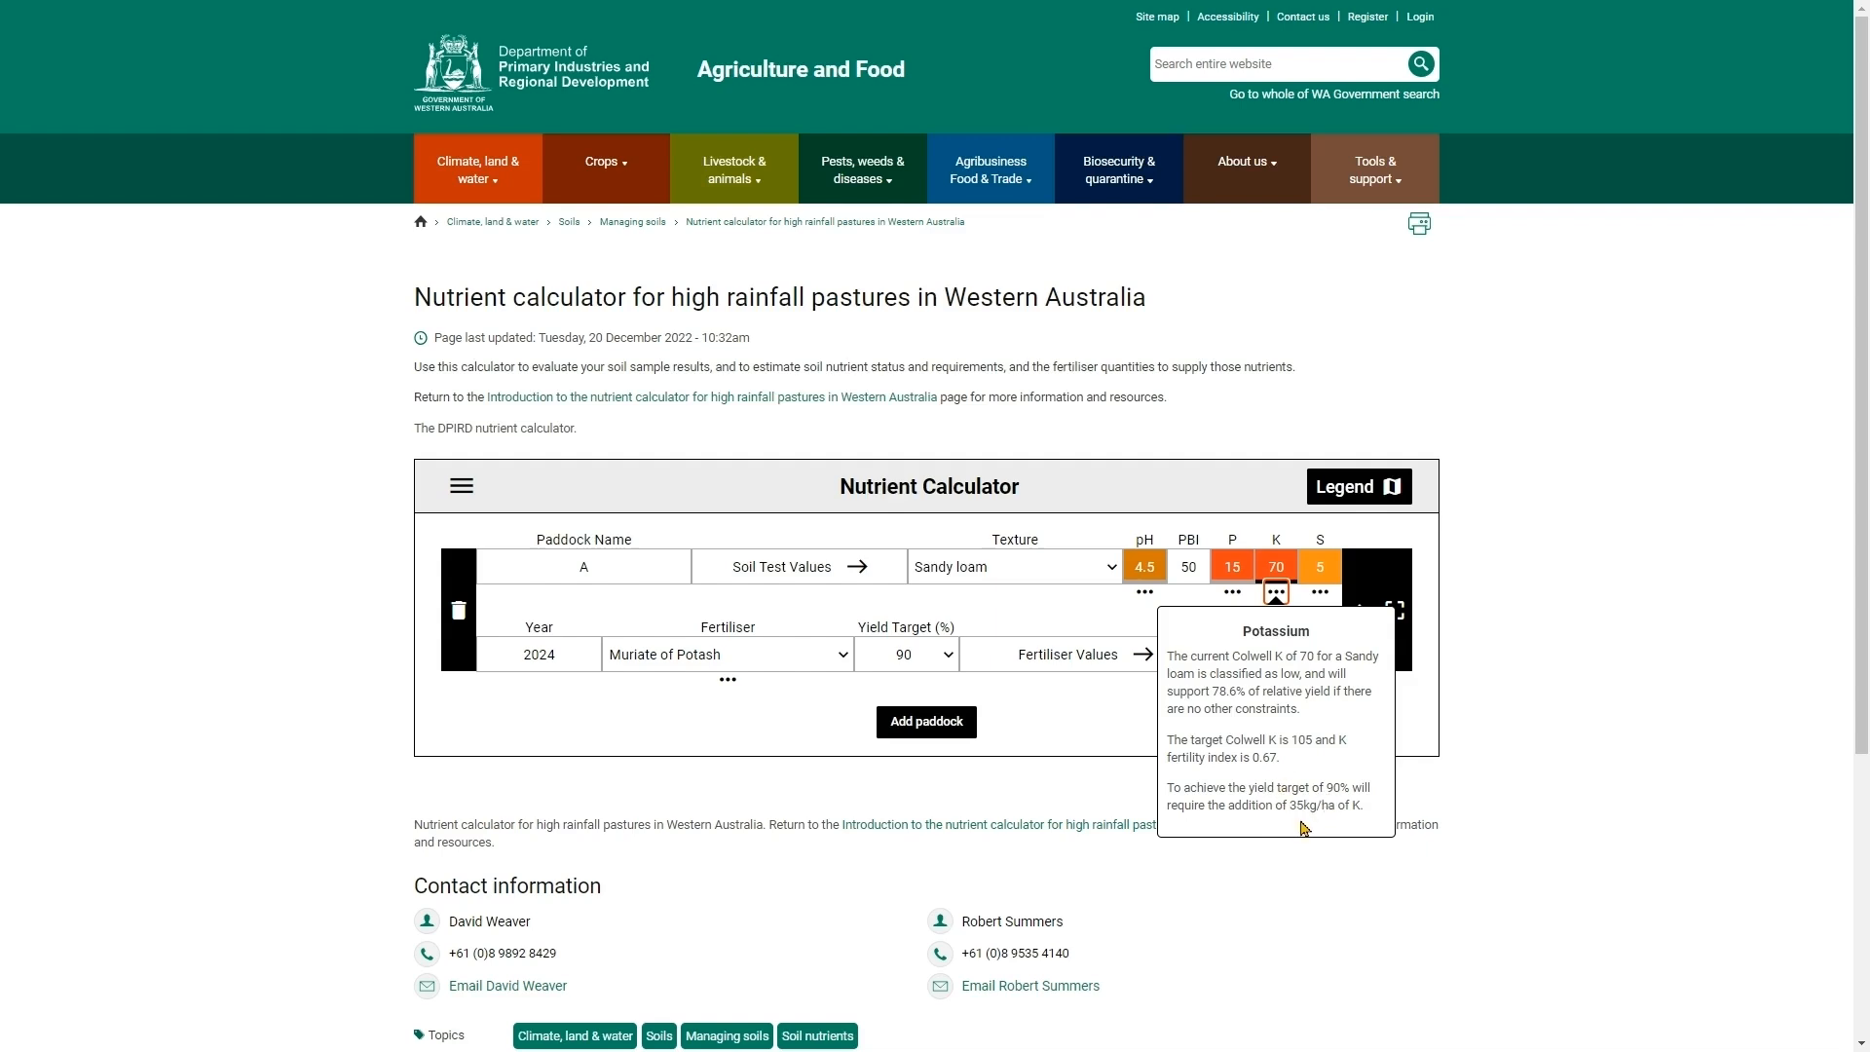
pyautogui.click(1107, 716)
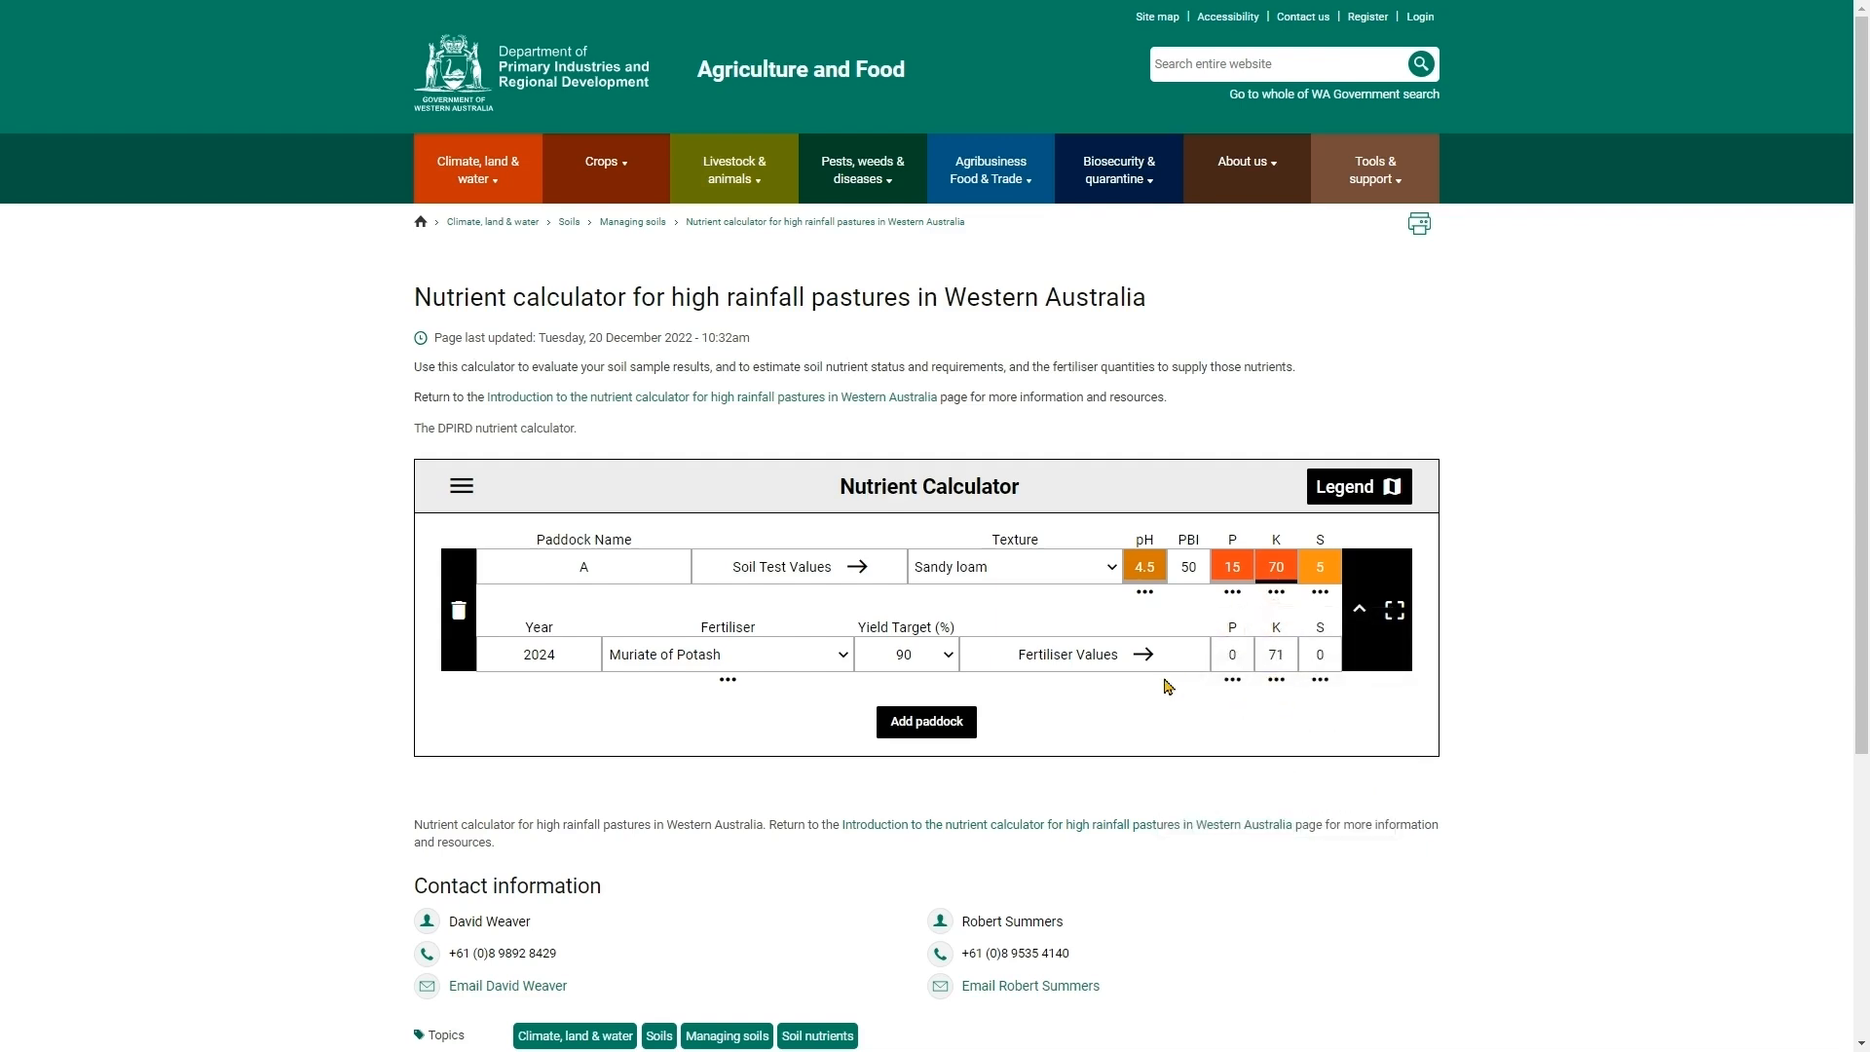
pyautogui.click(1276, 684)
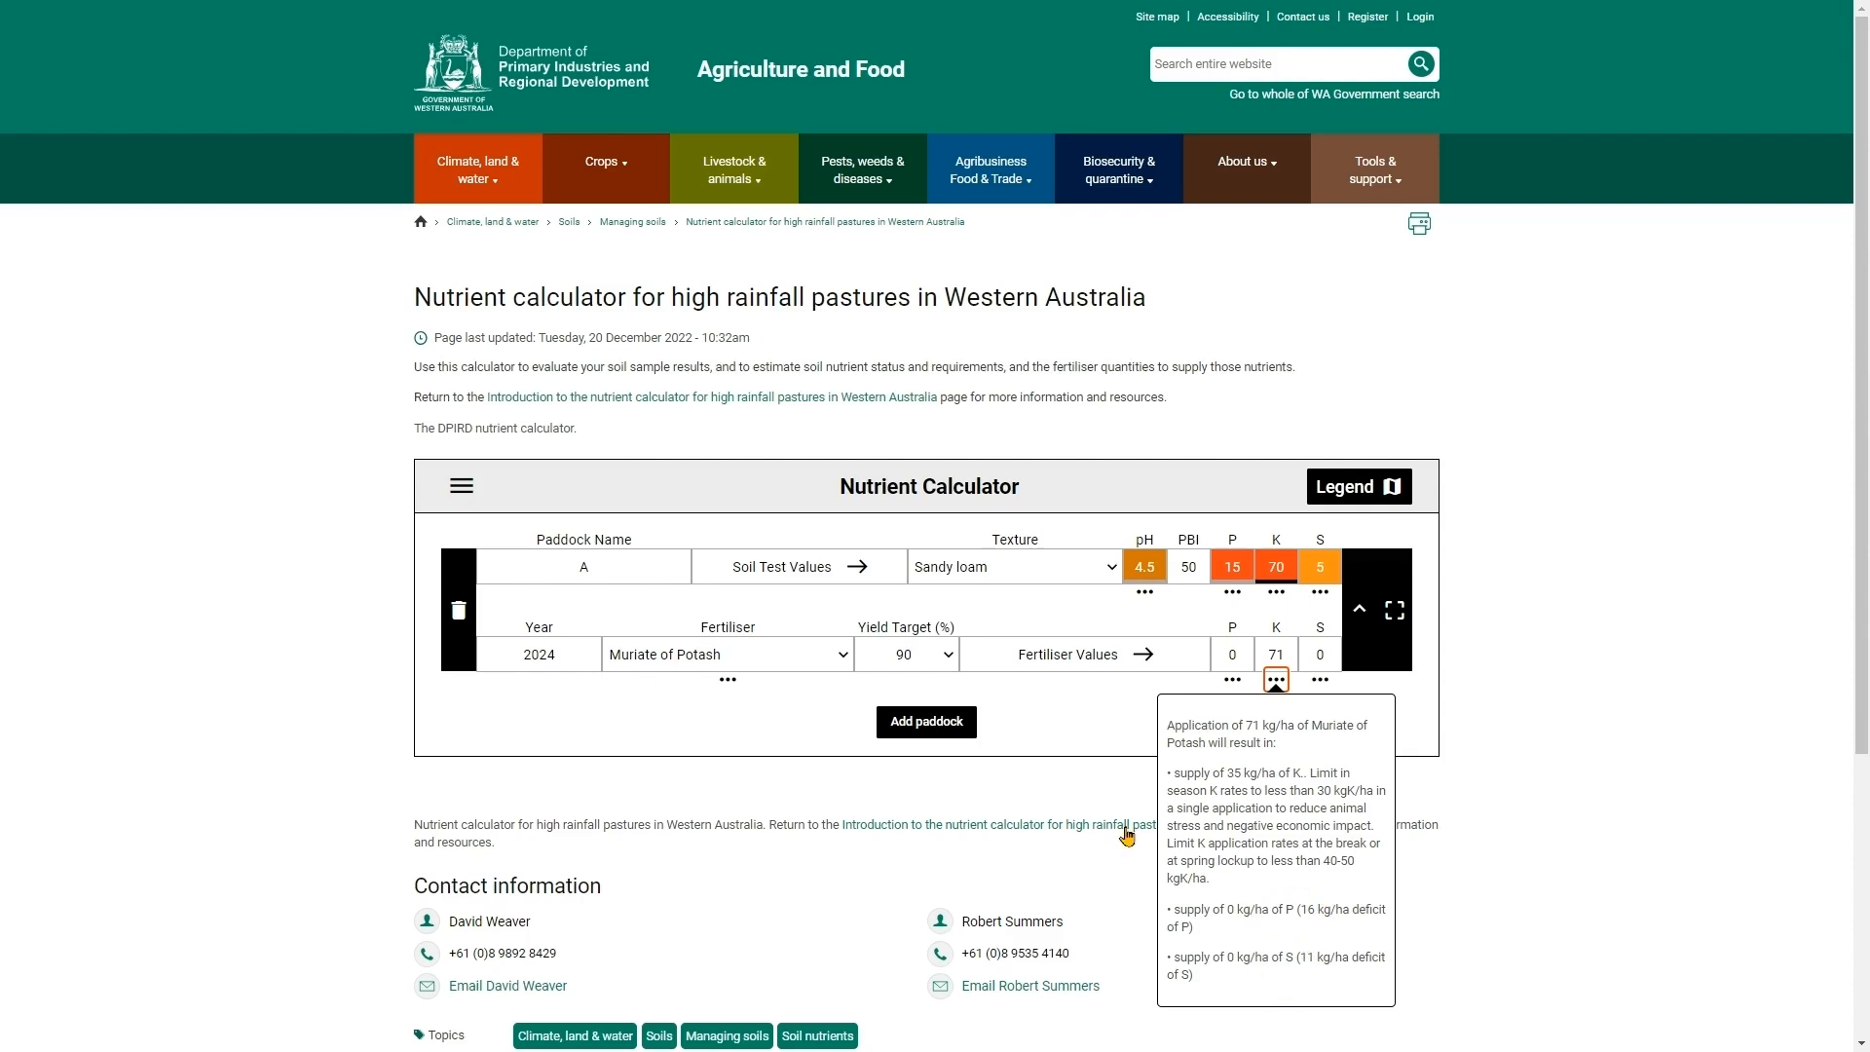
pyautogui.click(734, 688)
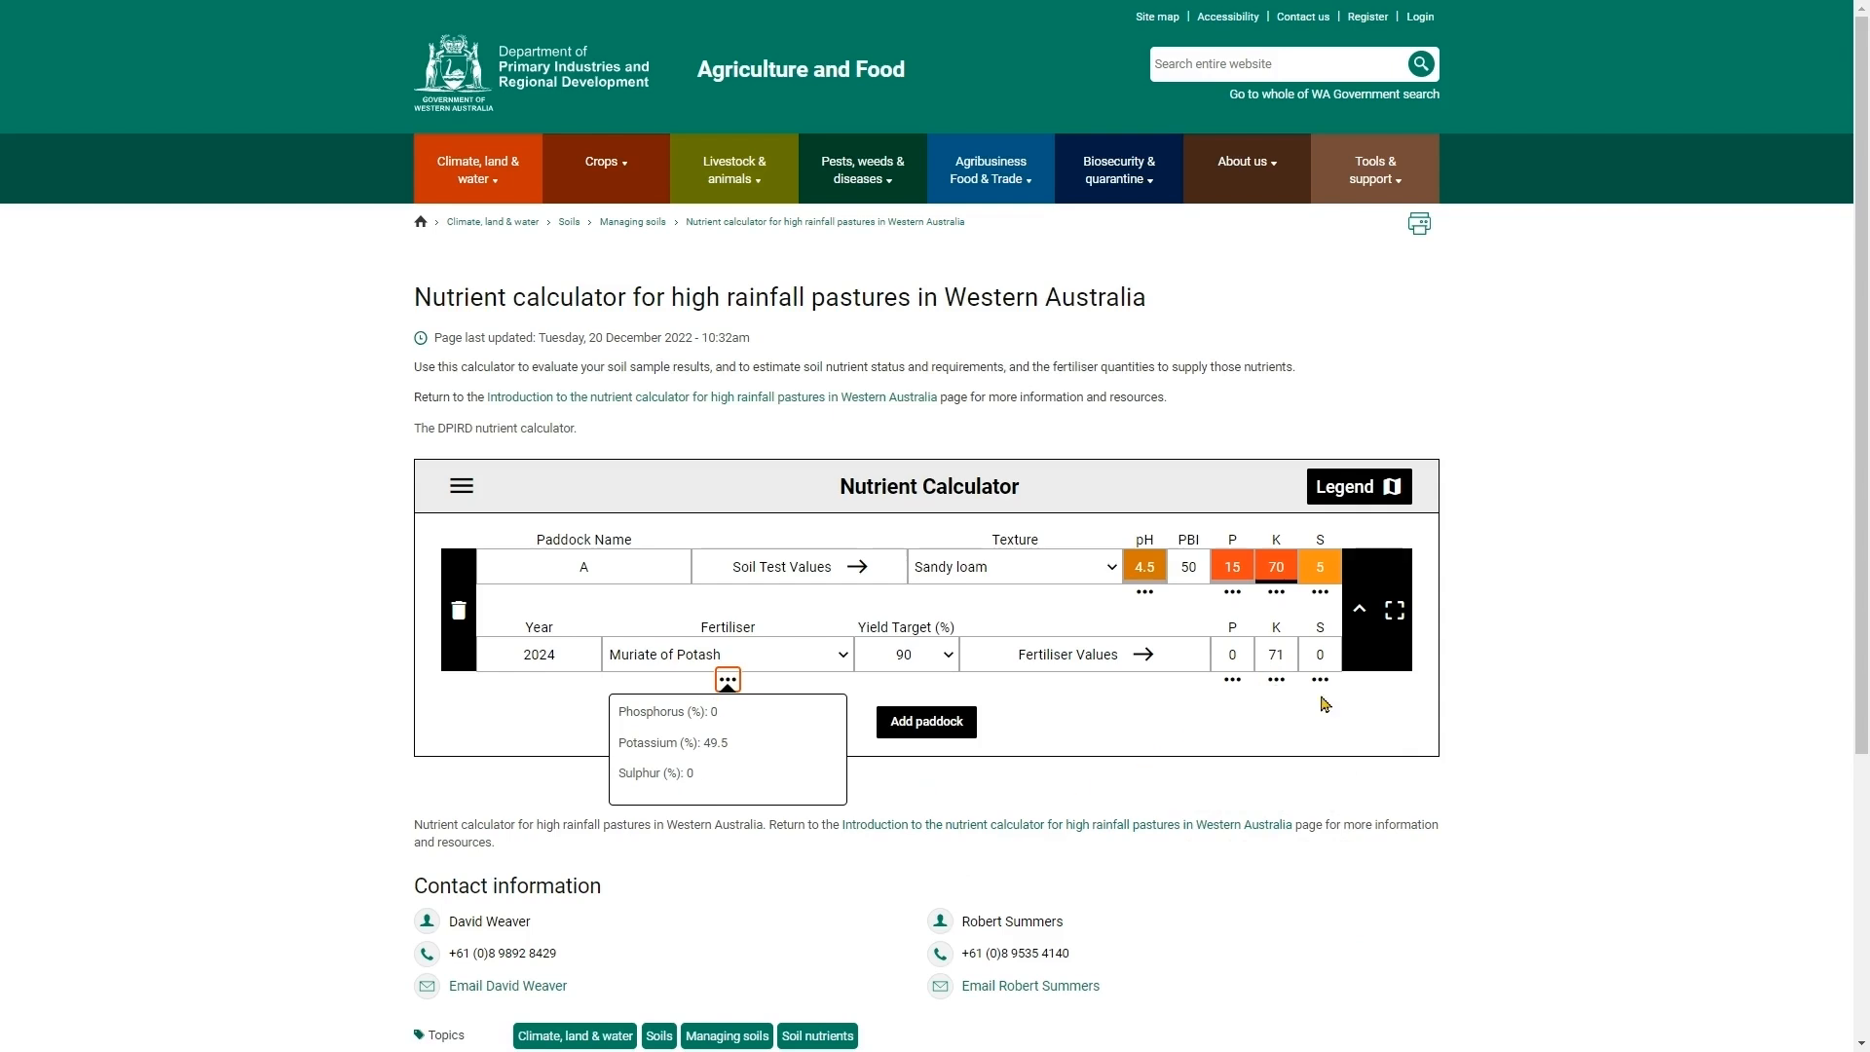
pyautogui.click(1275, 681)
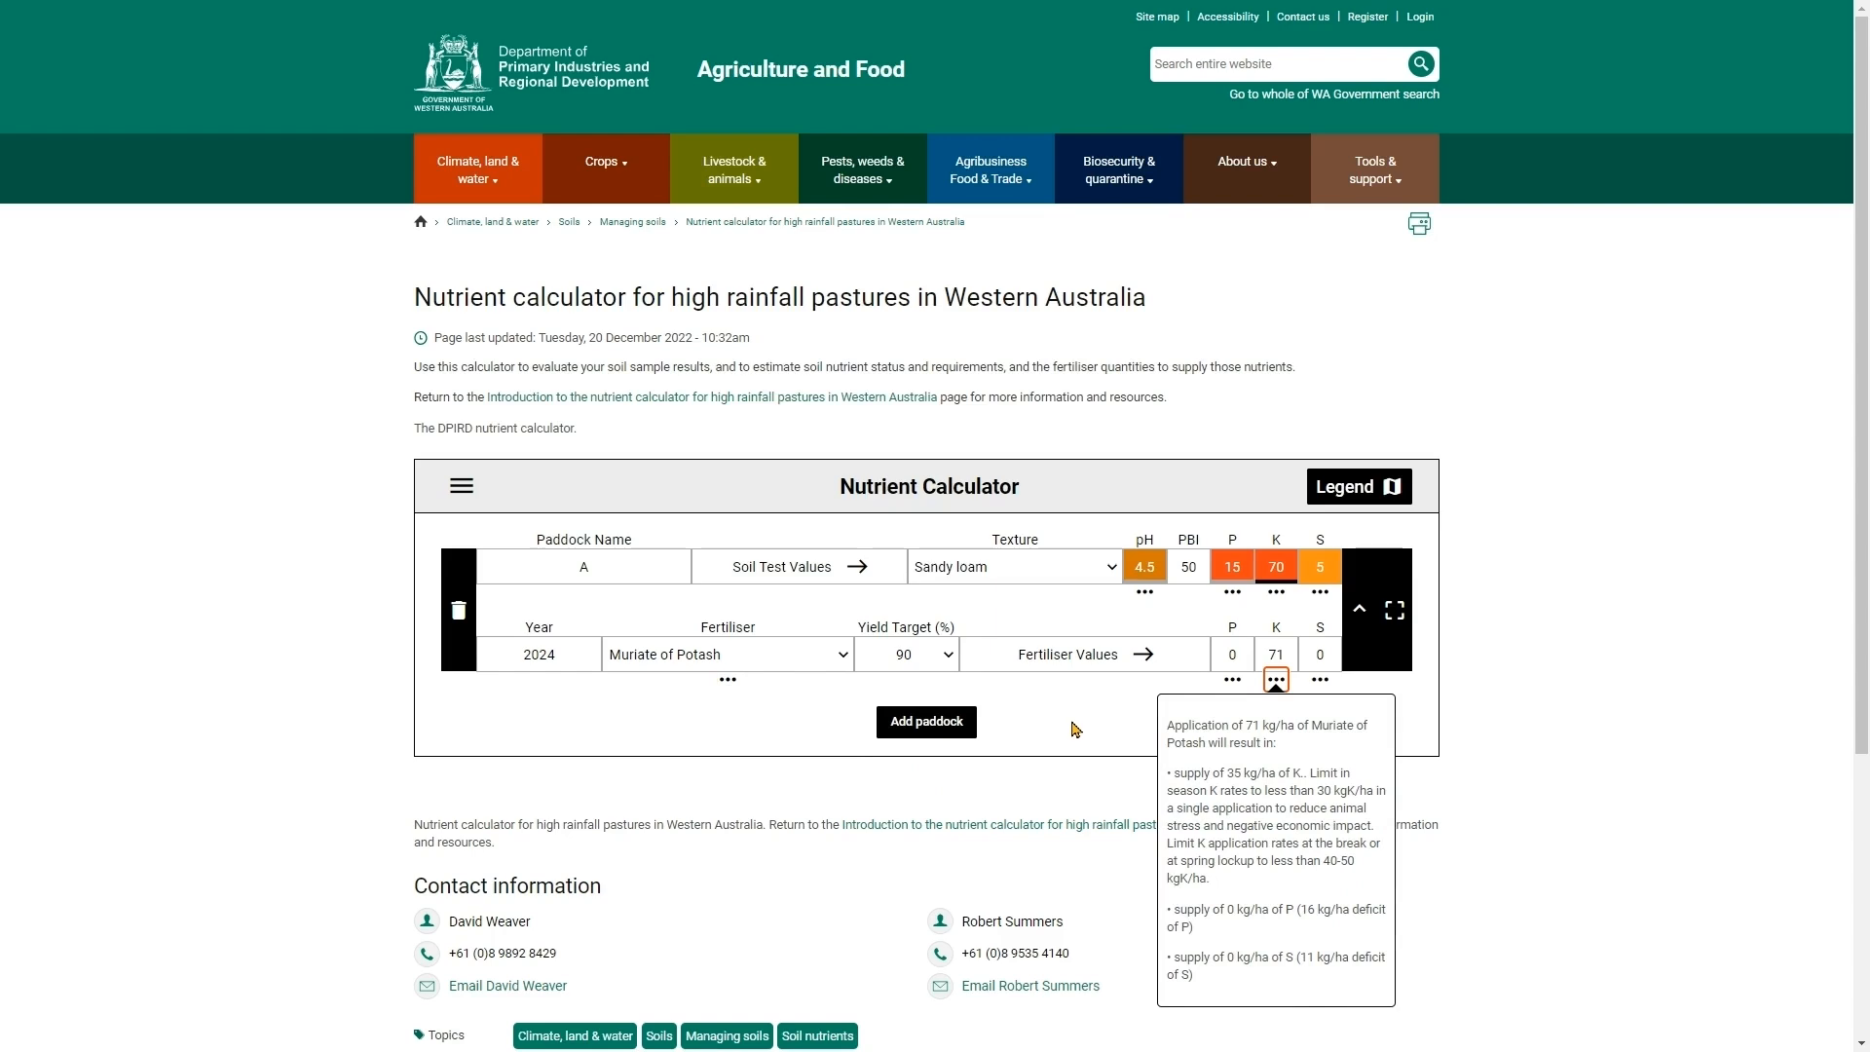
pyautogui.click(1575, 637)
# - Switch the paddock's fertiliser to Superphosphate
pyautogui.click(721, 668)
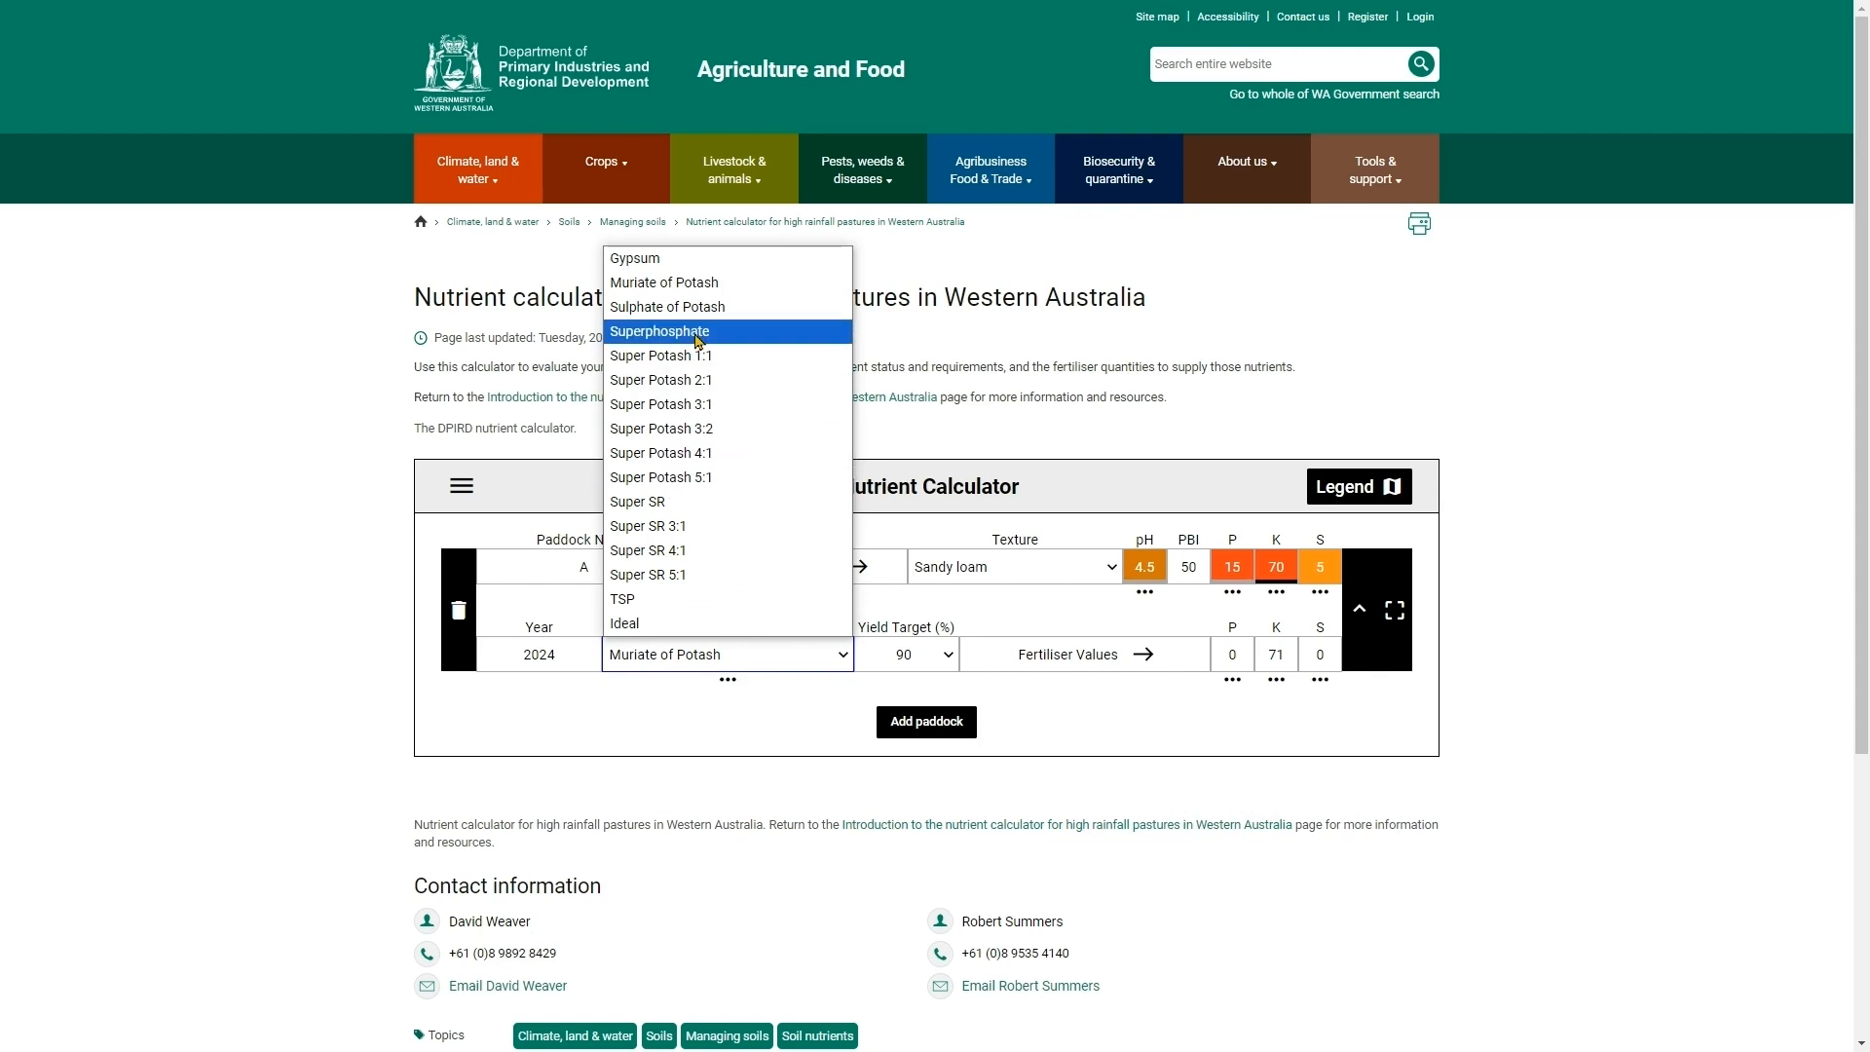
pyautogui.click(697, 332)
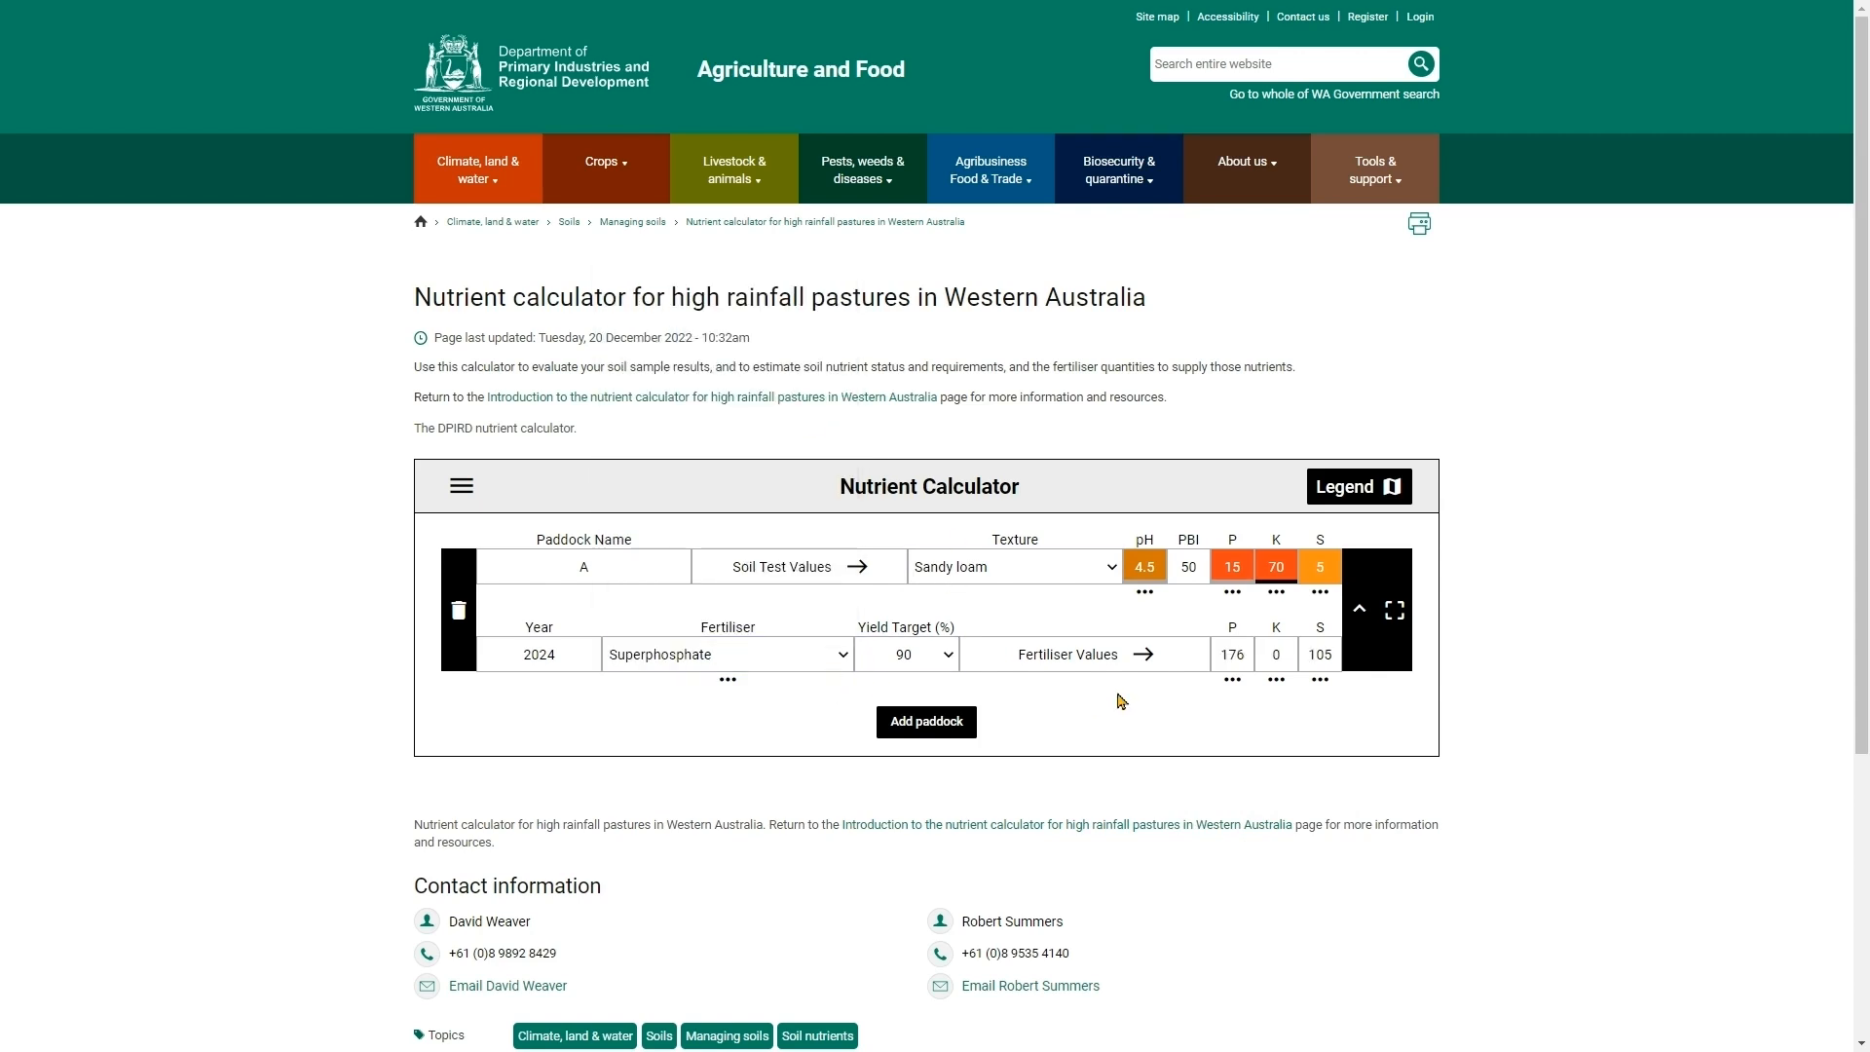
pyautogui.moveTo(719, 686)
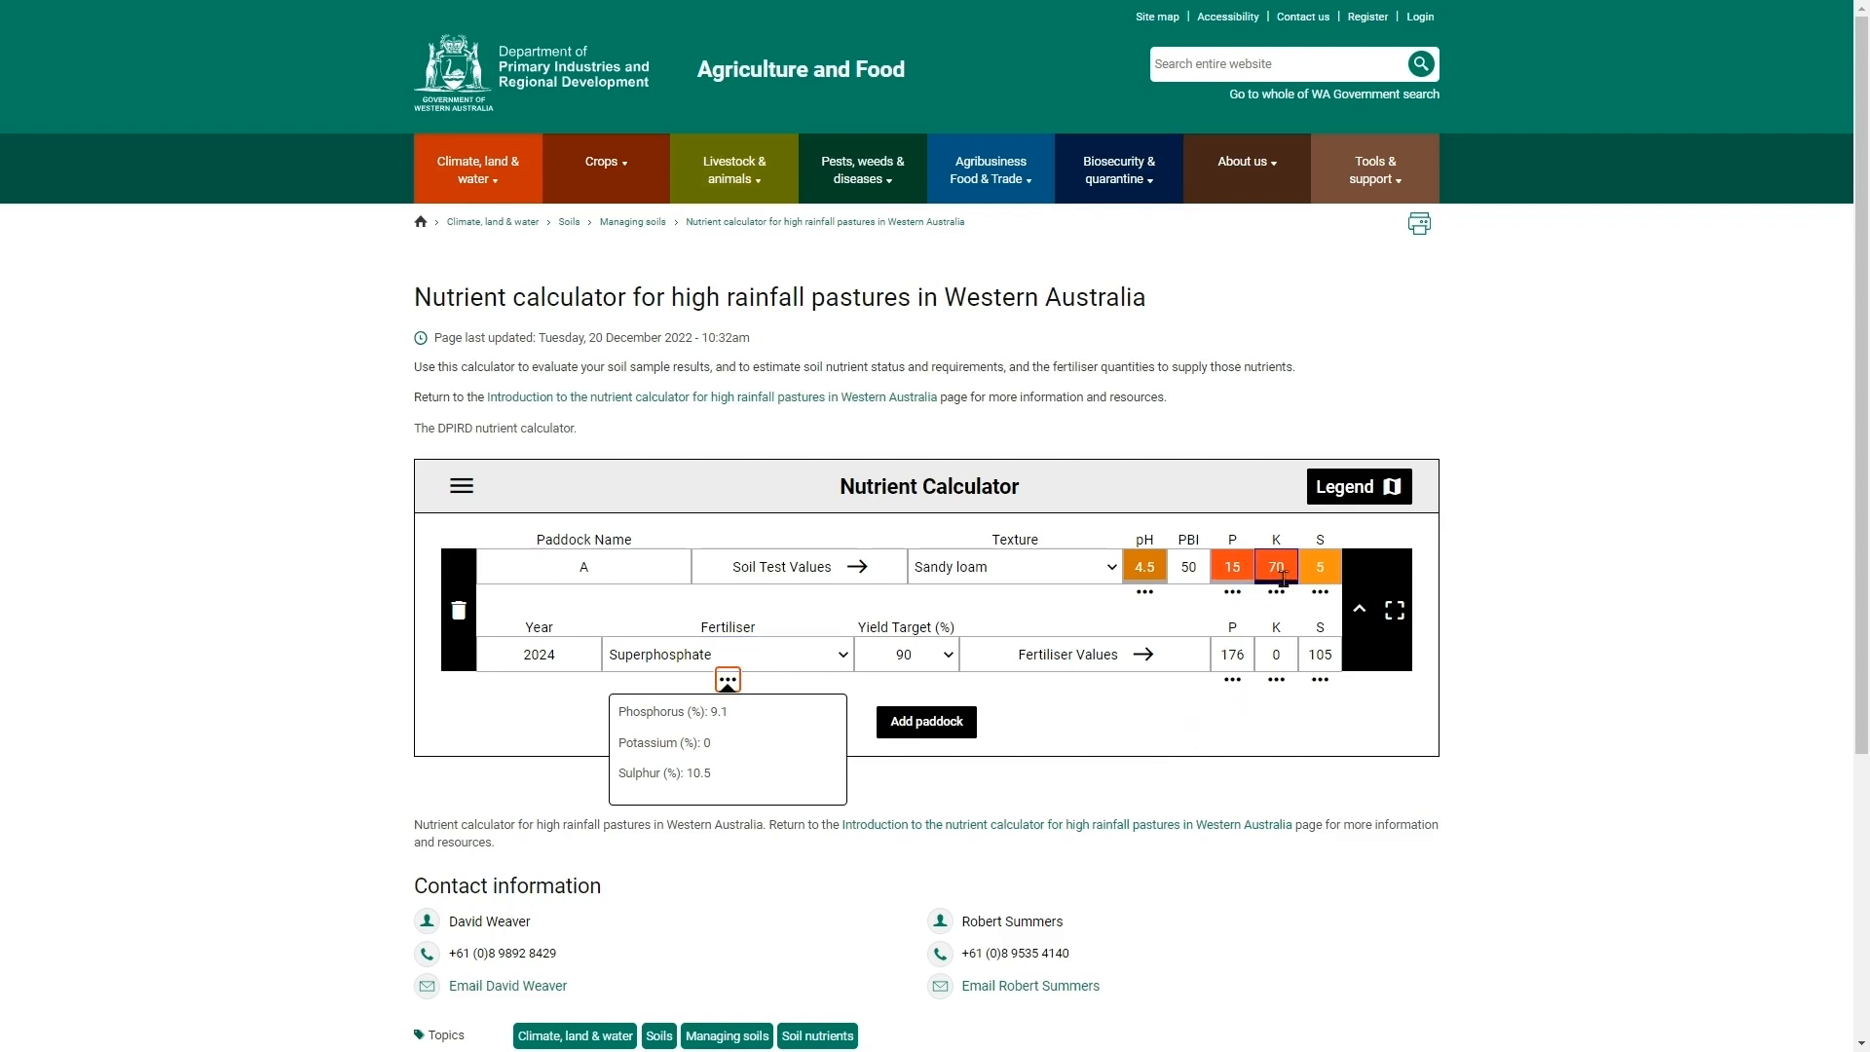
# - Try Super Potash 2:1 and then Super Potash 3:1 as the paddock's fertiliser
pyautogui.click(777, 661)
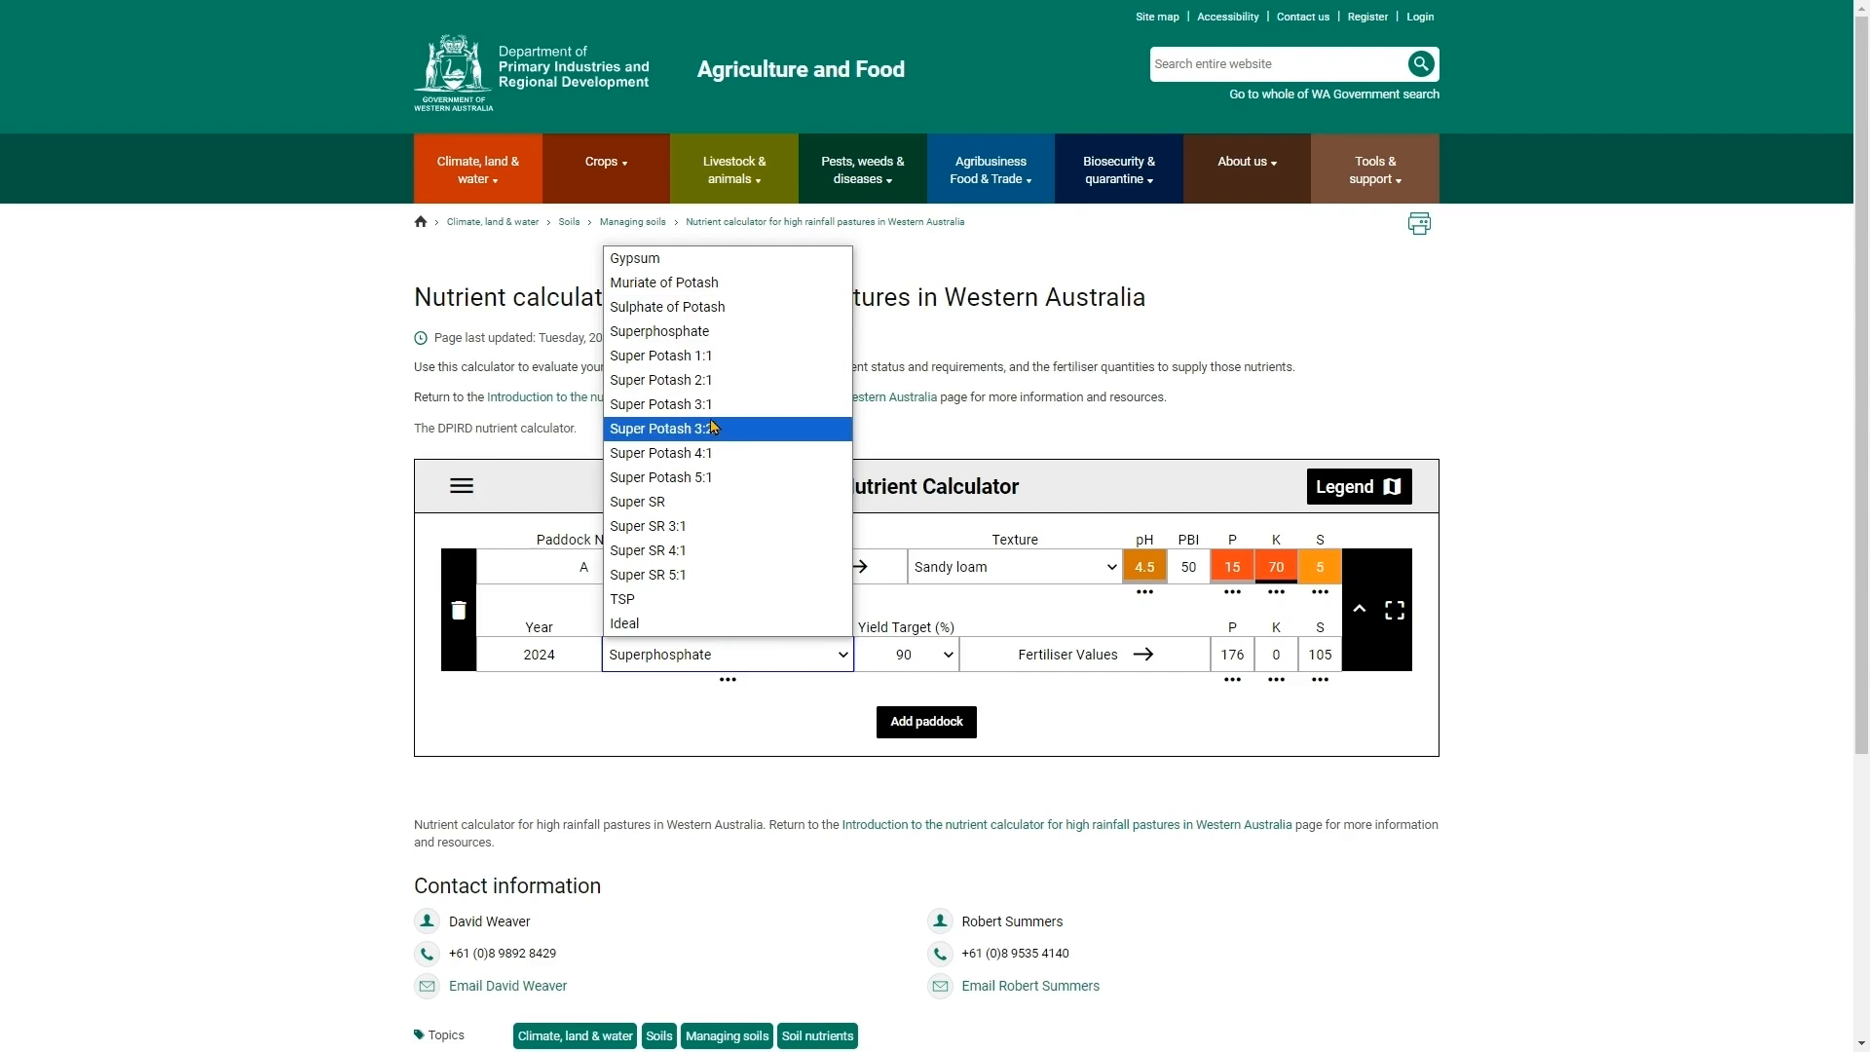
pyautogui.press('Escape')
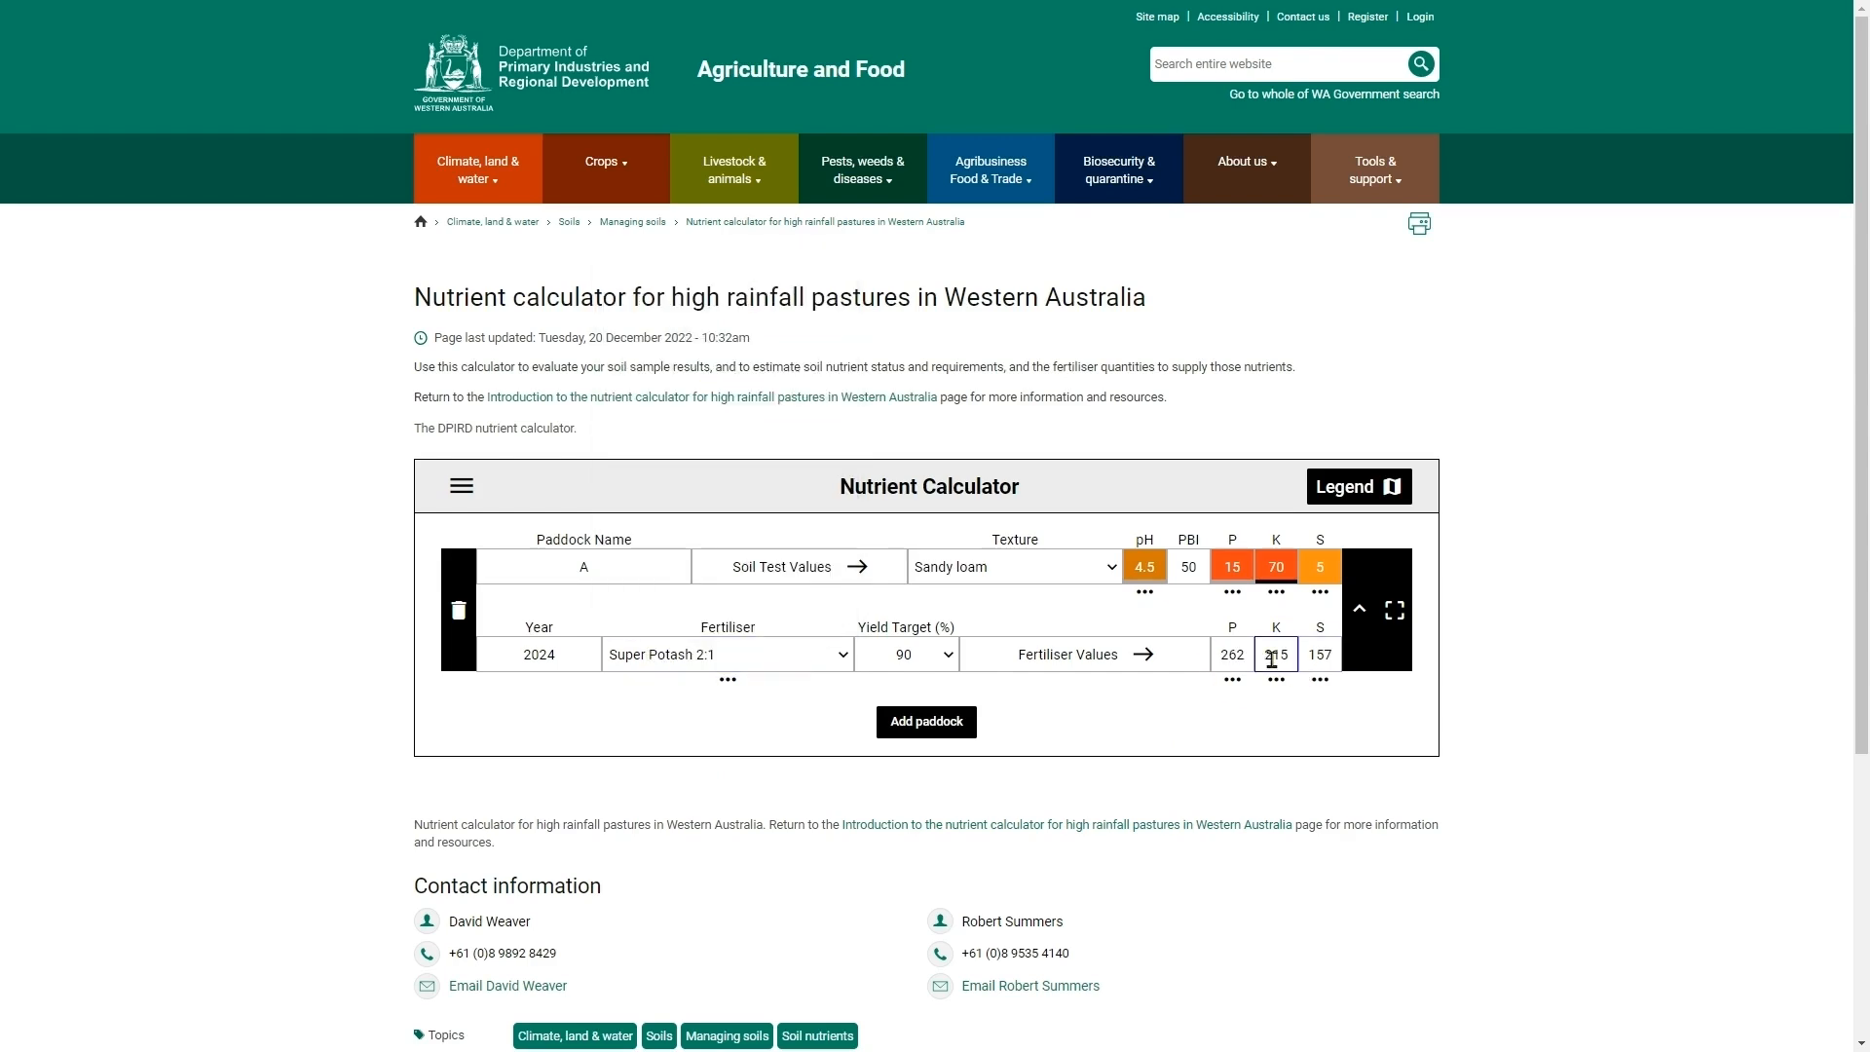
pyautogui.click(735, 654)
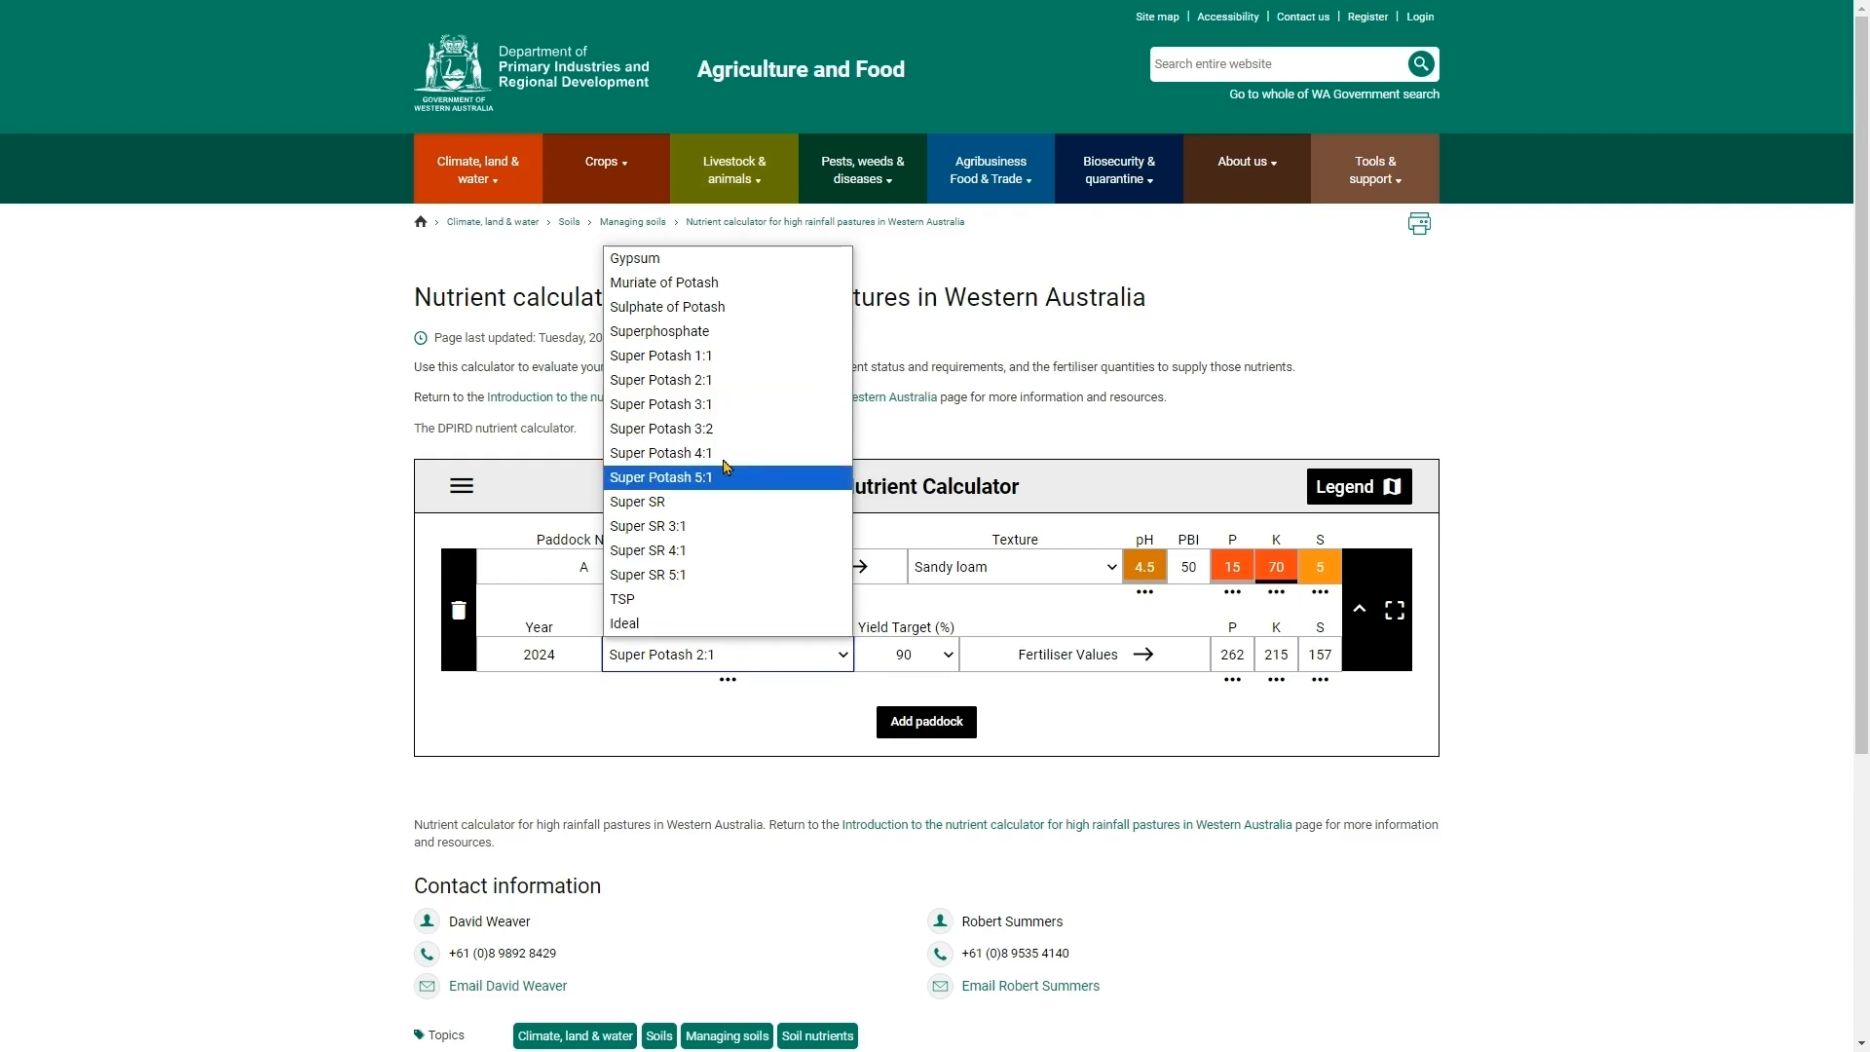
pyautogui.click(722, 406)
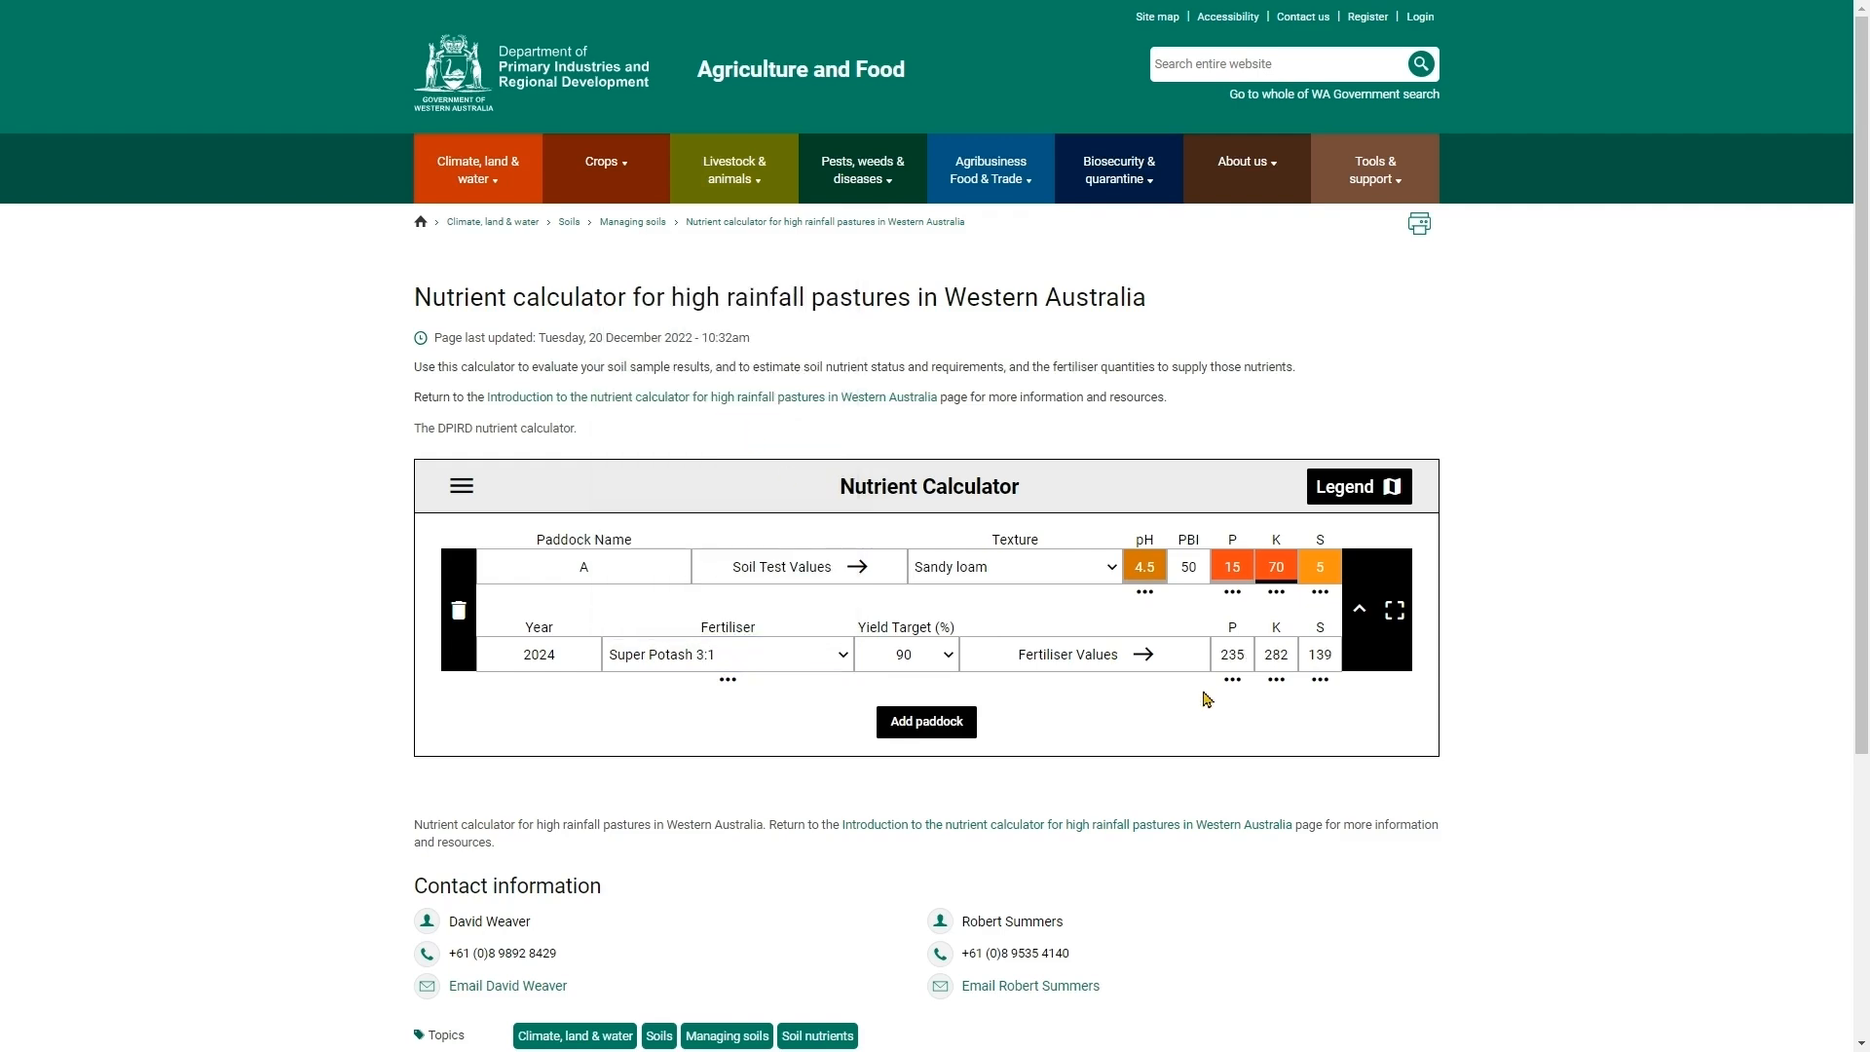
# - Try Super Potash 4:1 and then Super Potash 2:1 as the paddock's fertiliser
pyautogui.click(777, 660)
pyautogui.click(735, 438)
pyautogui.click(789, 655)
pyautogui.click(720, 381)
# - Select Super Potash 3:1 as the paddock's fertiliser
pyautogui.click(1267, 658)
pyautogui.click(706, 668)
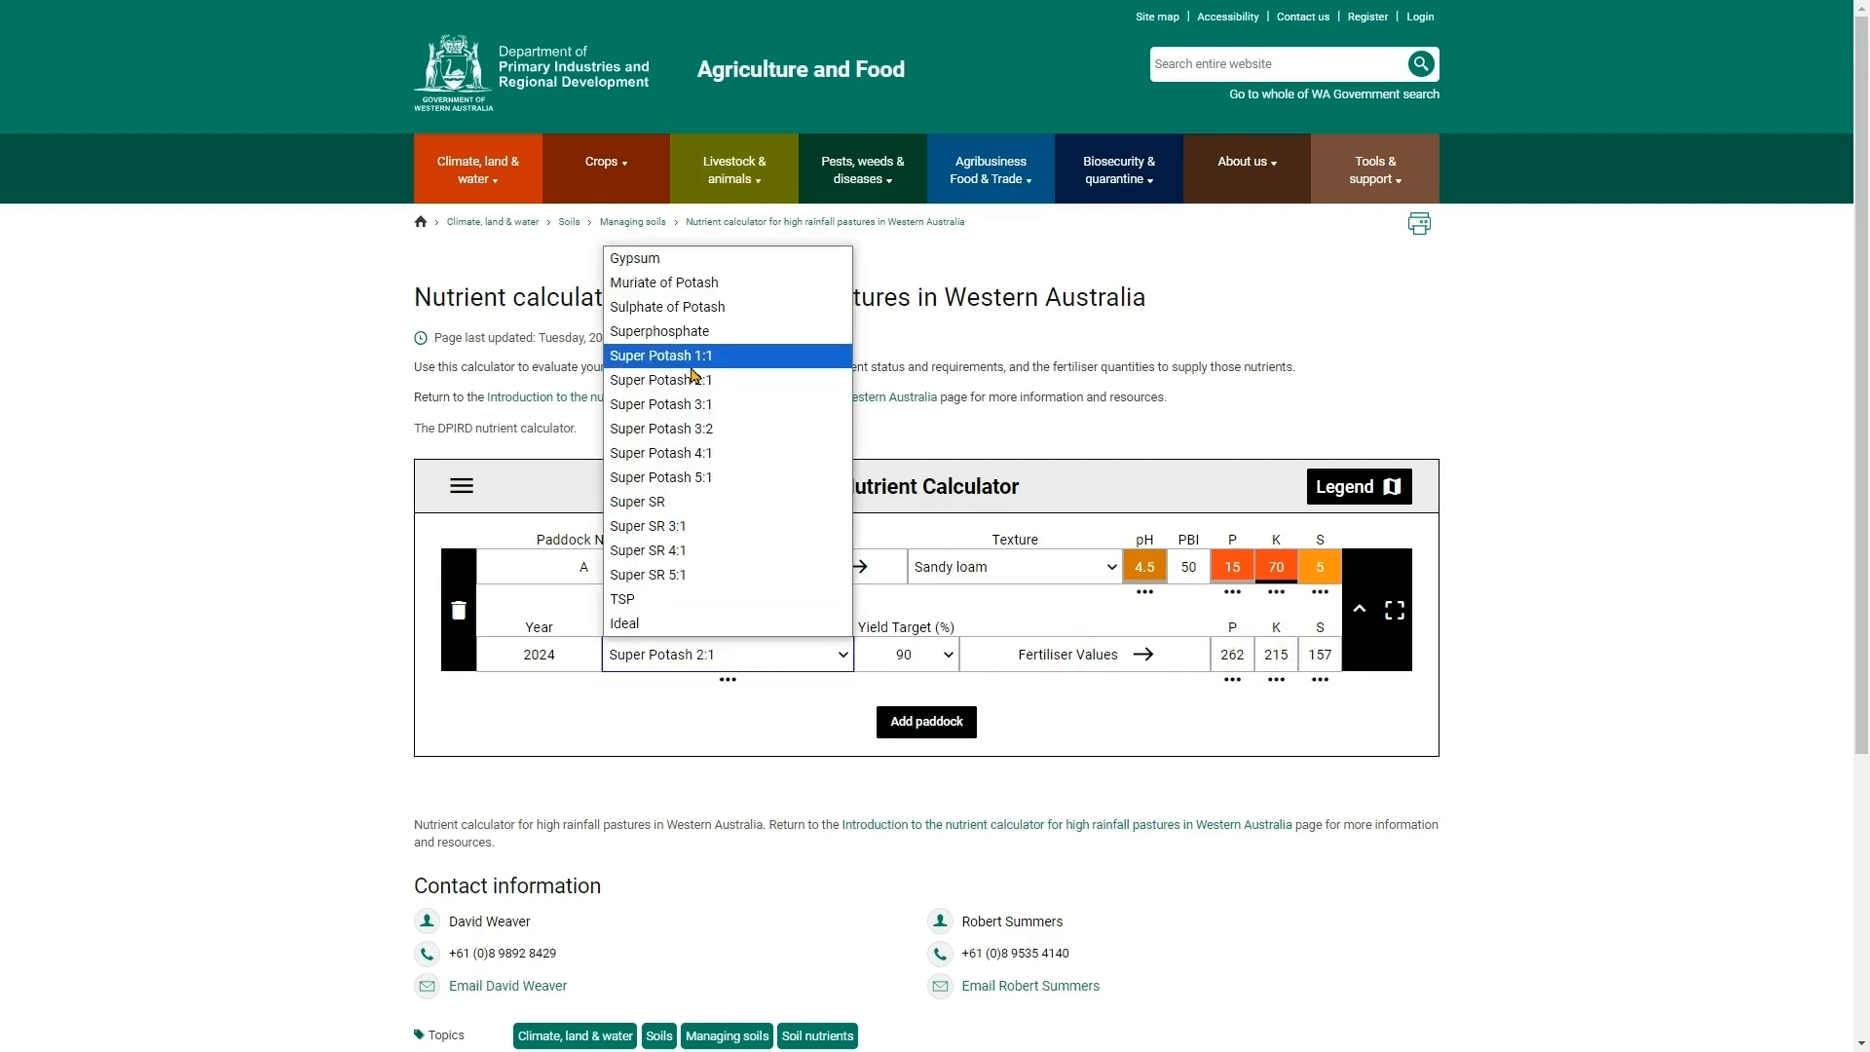
pyautogui.click(695, 405)
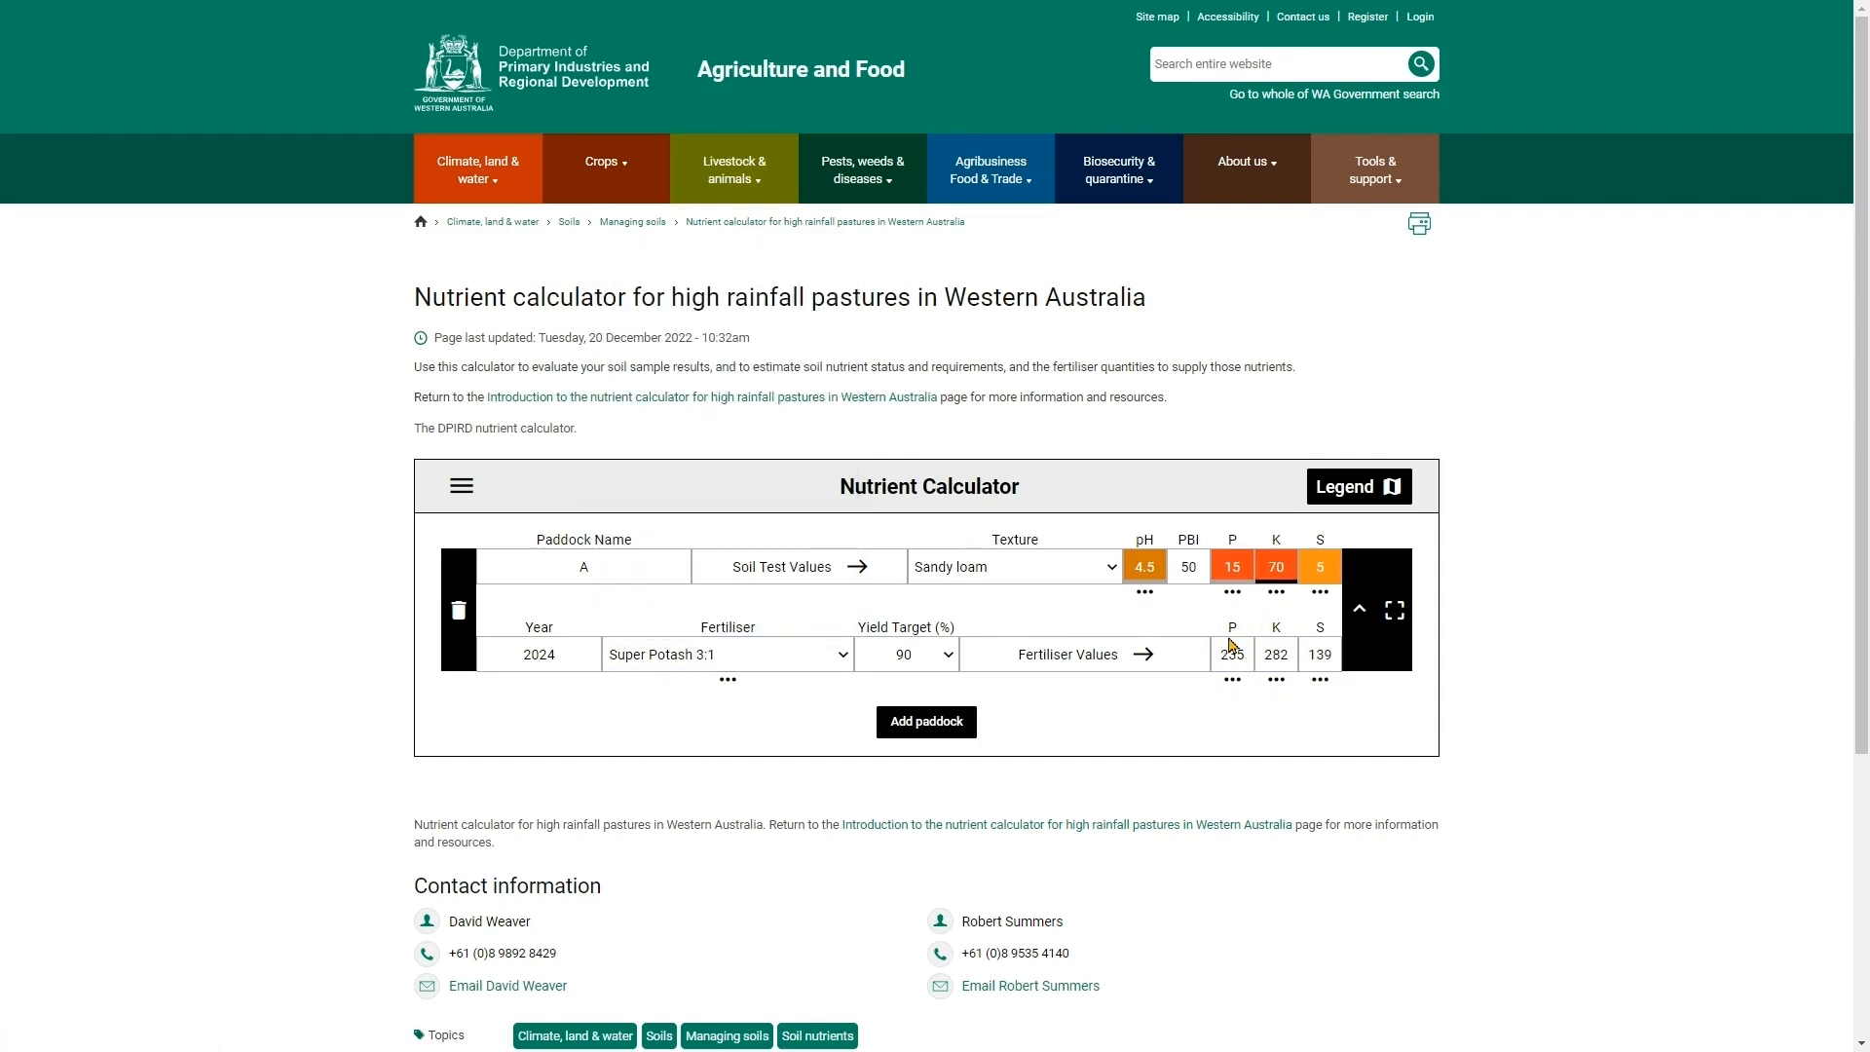
# - Inspect the Super Potash 3:1 nutrient composition and the phosphorus application details for the paddock
pyautogui.click(725, 681)
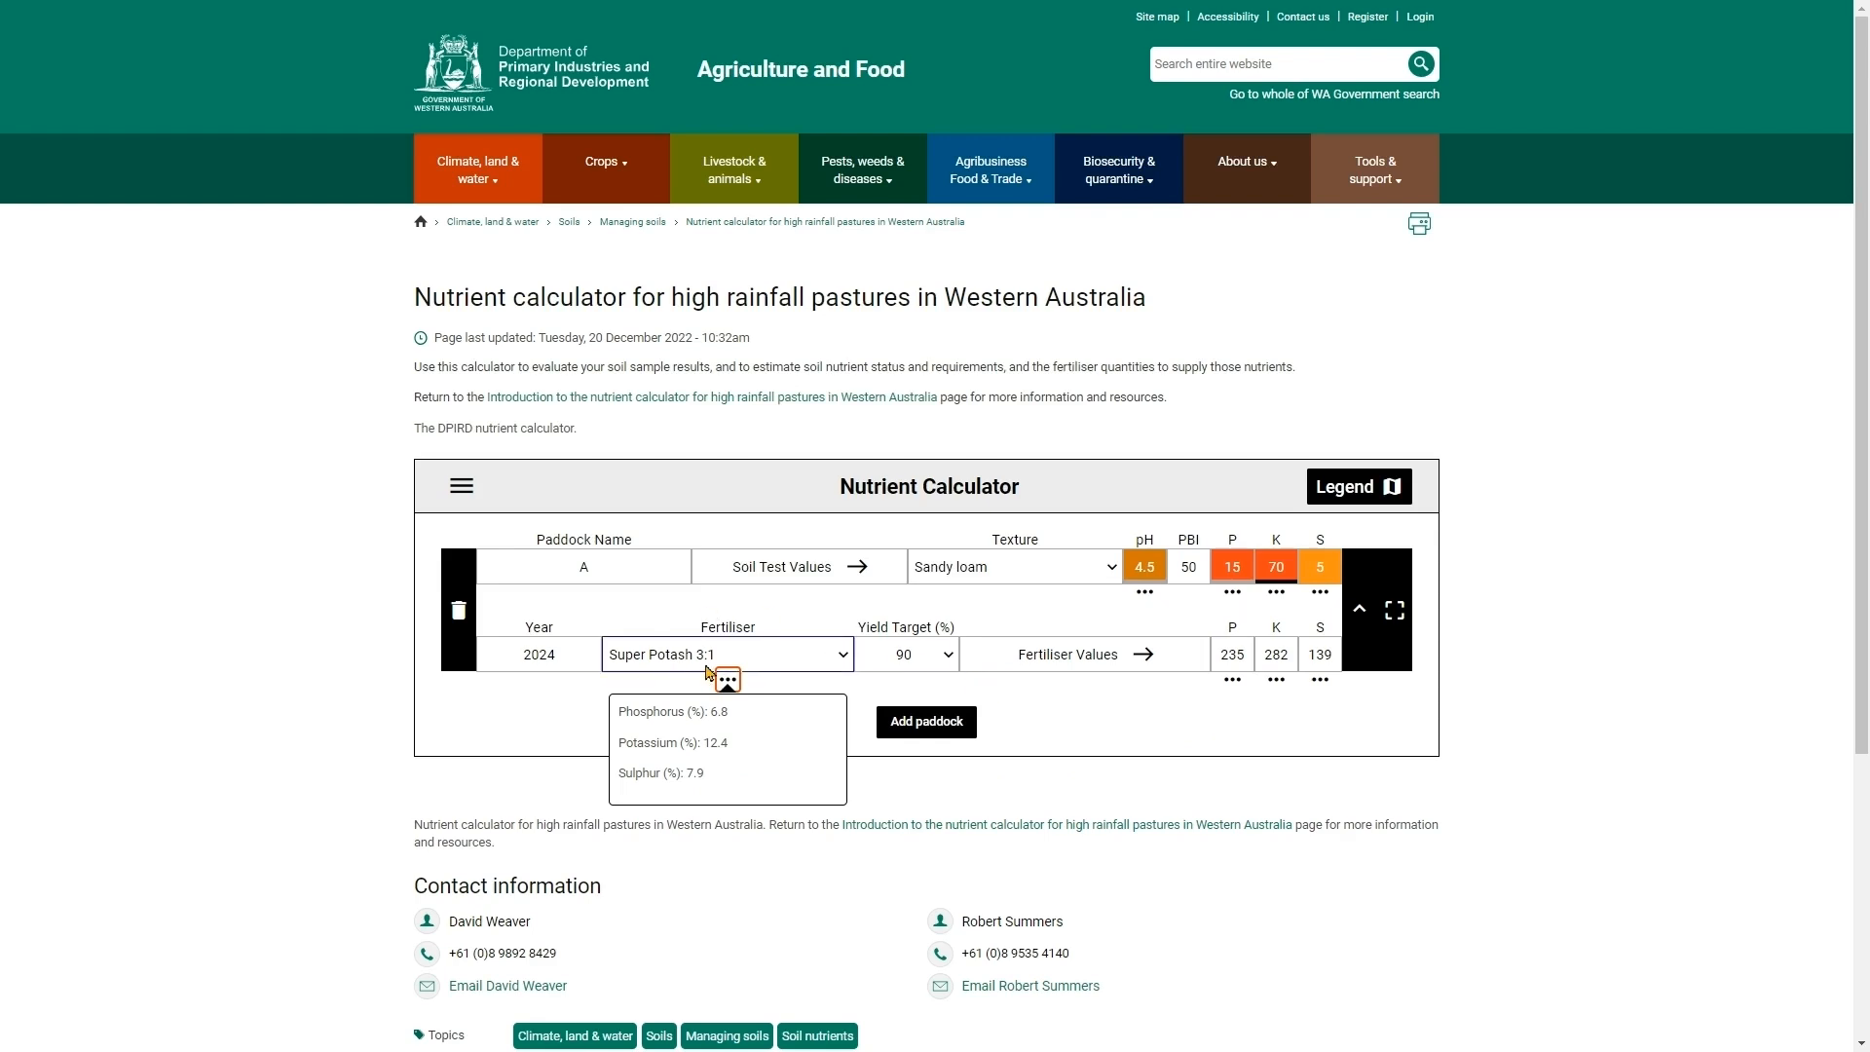
pyautogui.click(1232, 680)
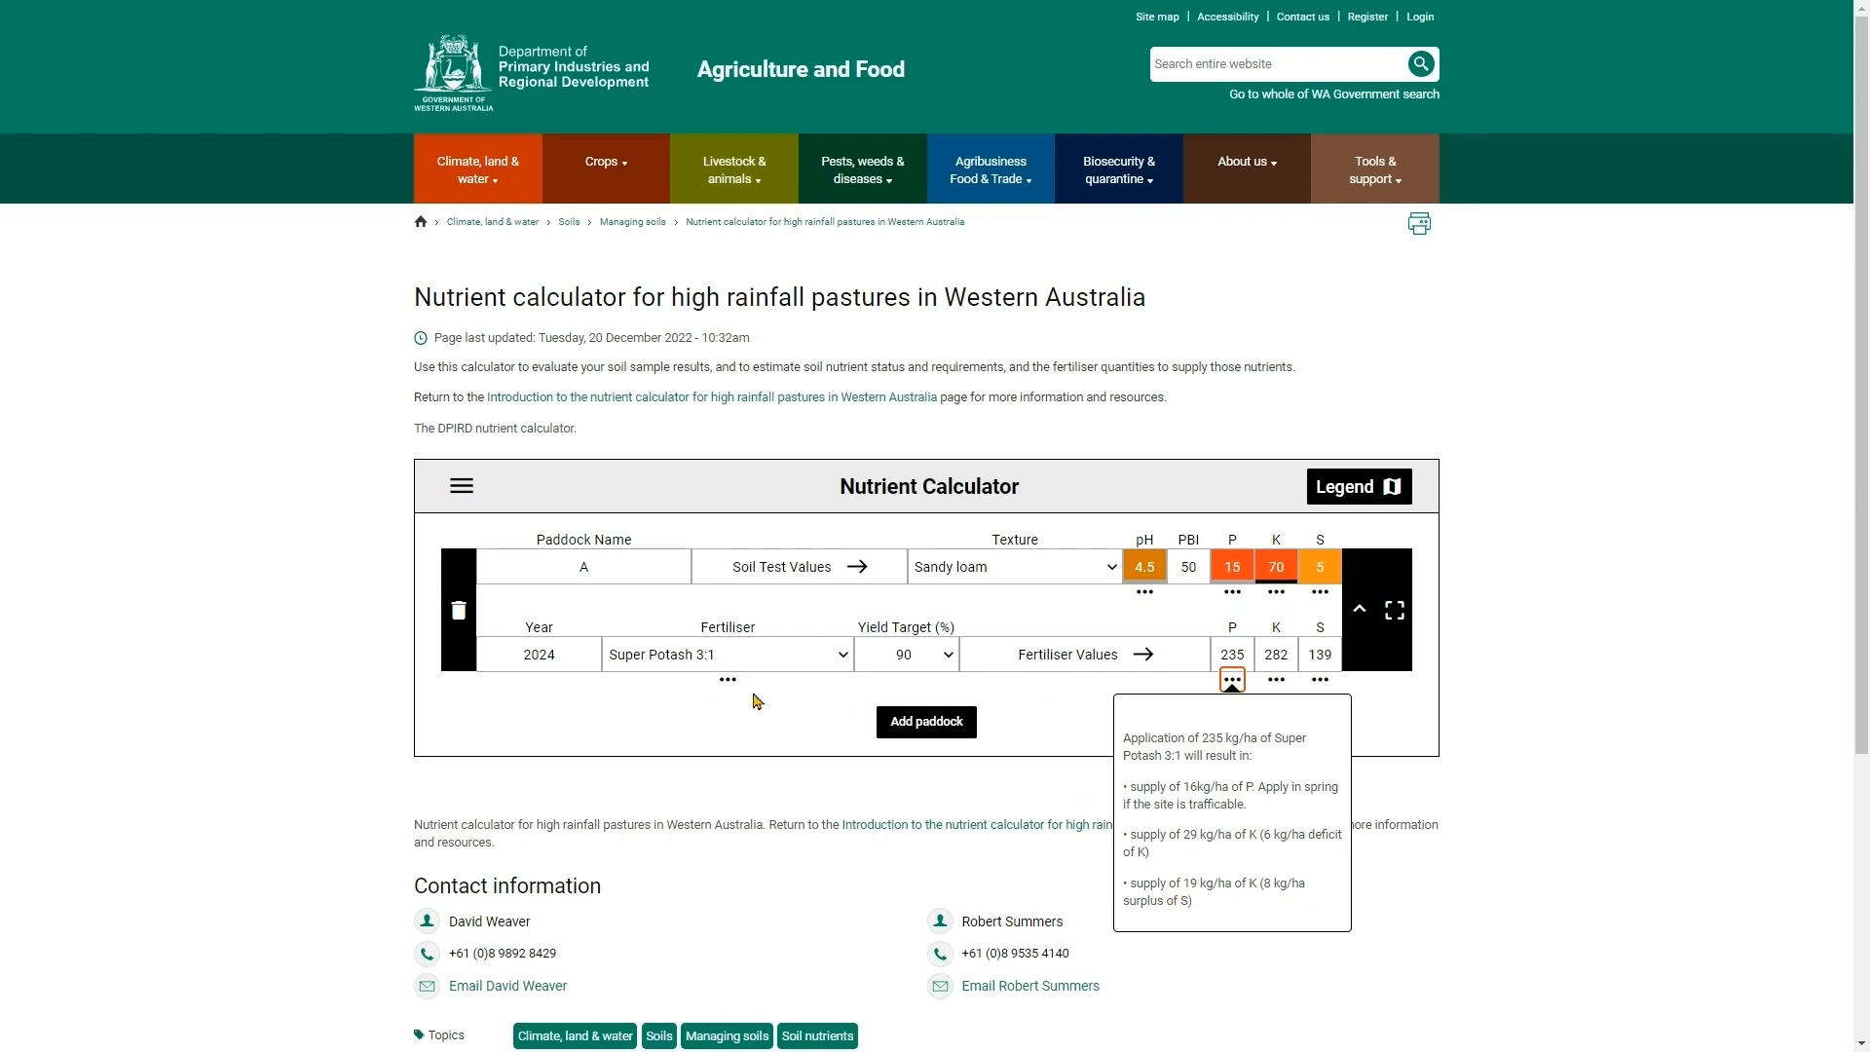
pyautogui.click(740, 654)
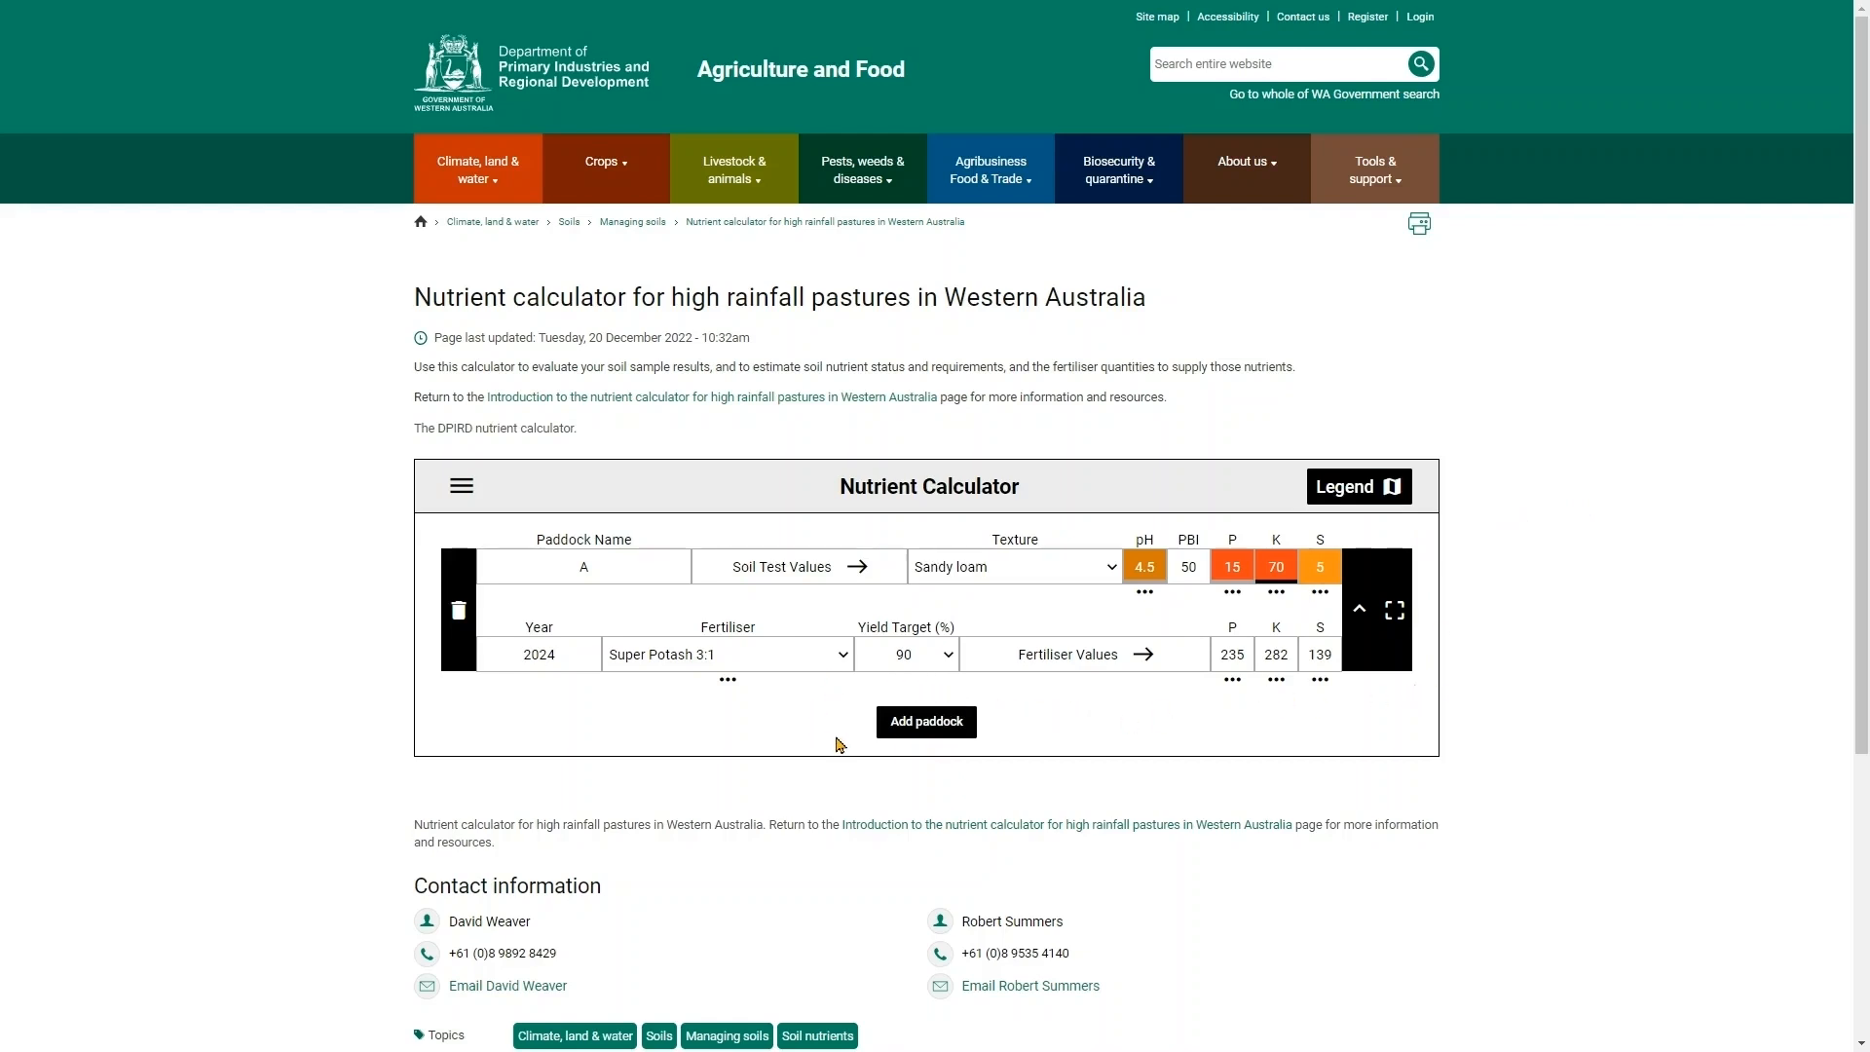
# - Add three new empty paddock rows to the calculator
pyautogui.click(932, 730)
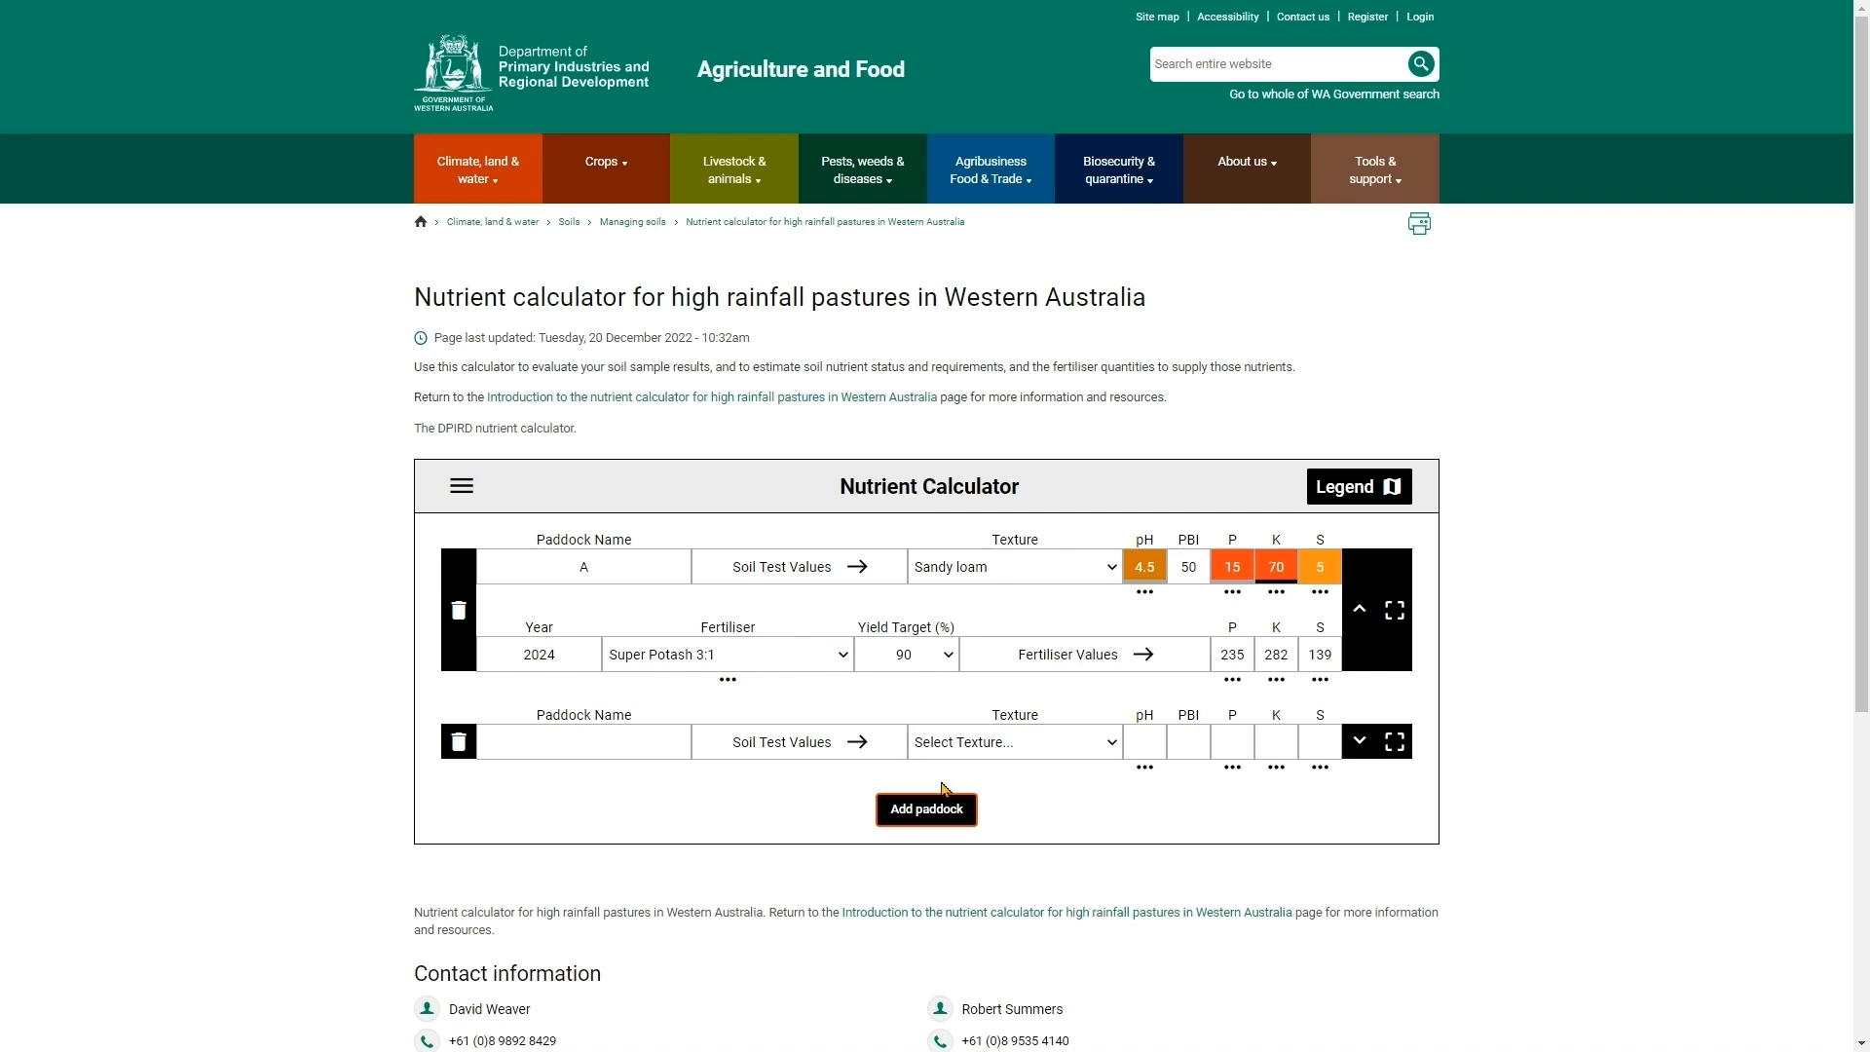
pyautogui.click(930, 818)
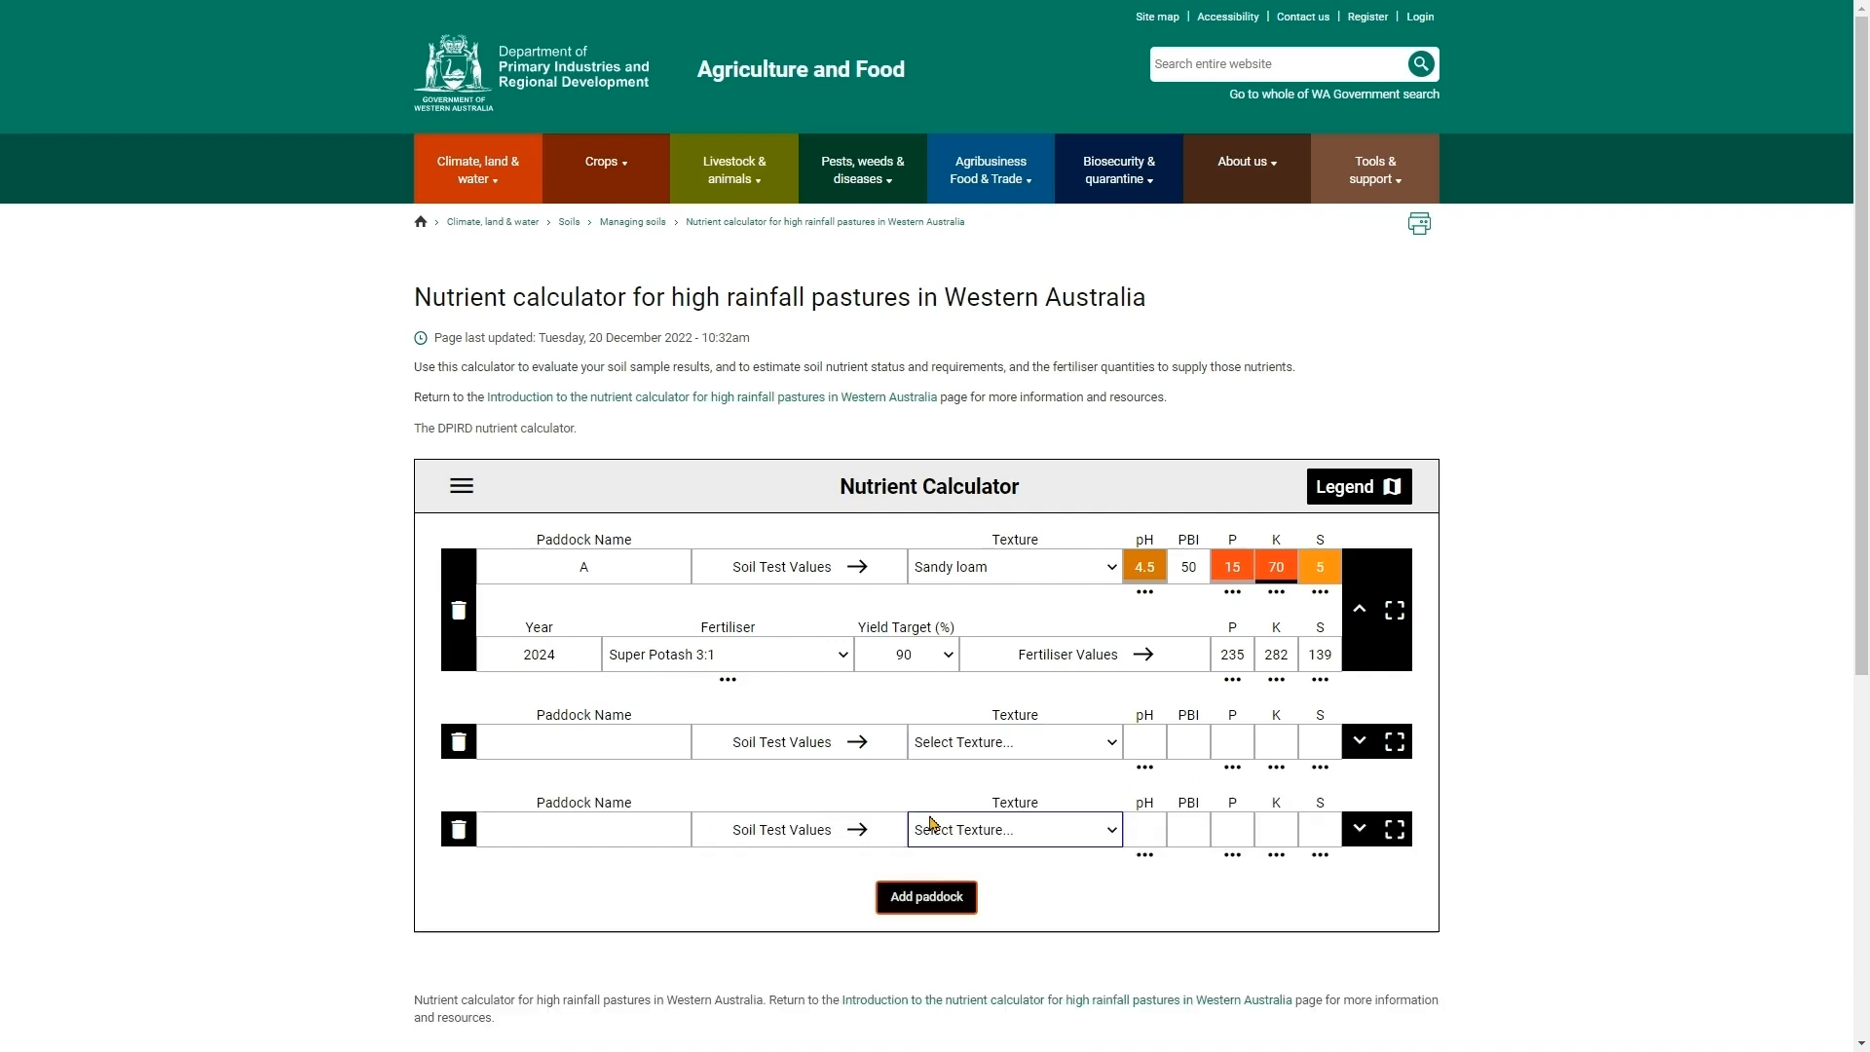
pyautogui.click(925, 897)
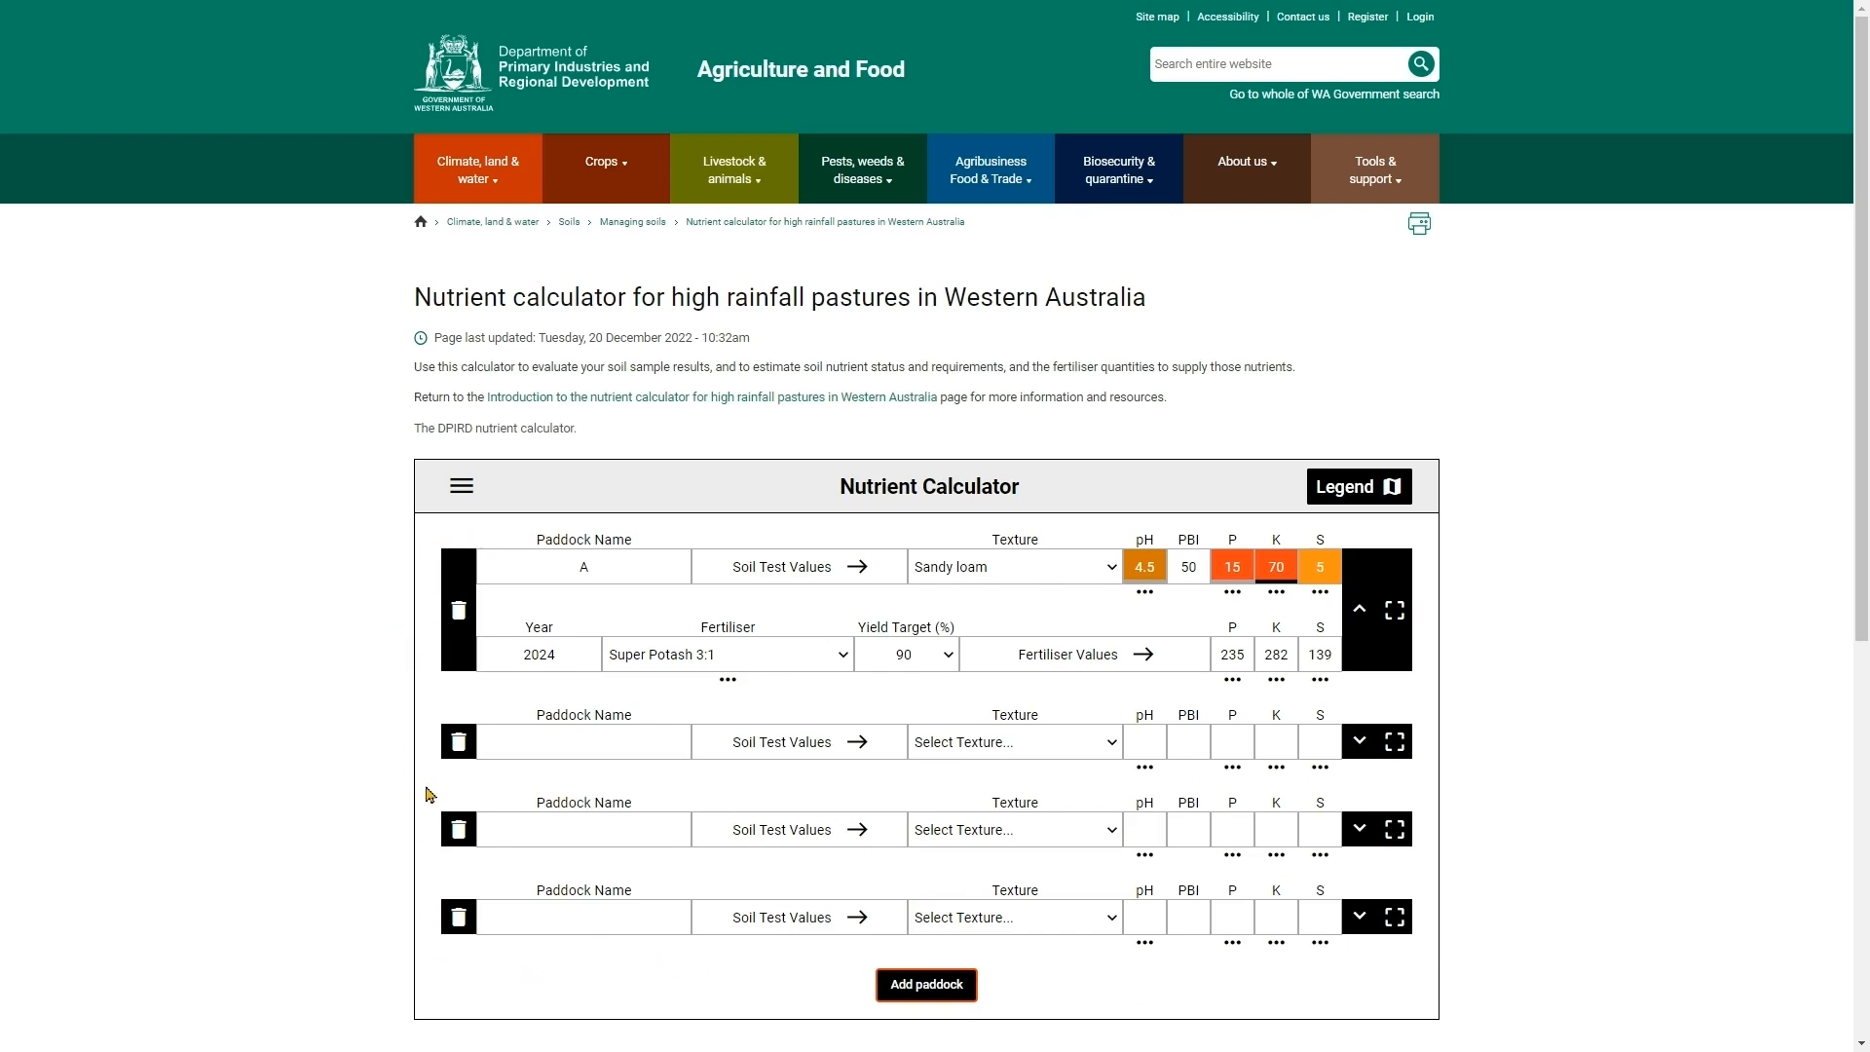
# - Export the paddocks to an Excel spreadsheet named NutrientCalculator
pyautogui.click(464, 490)
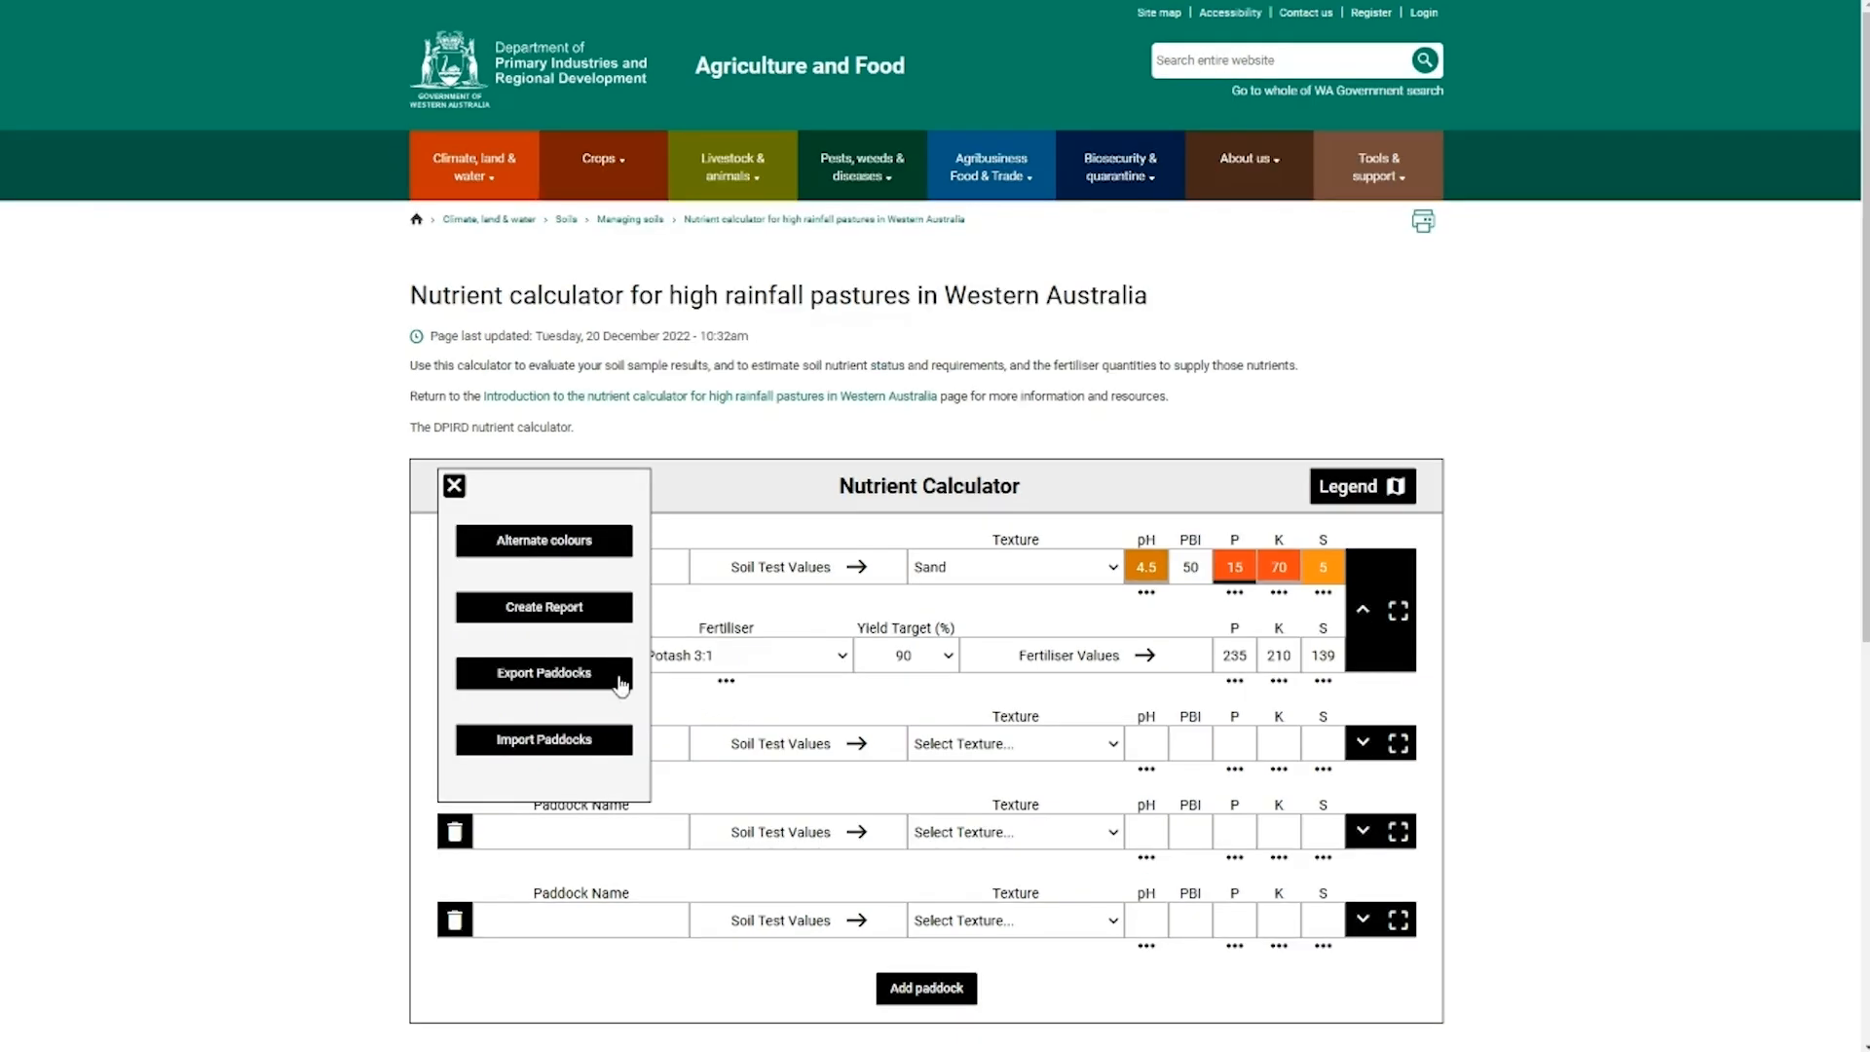
pyautogui.click(578, 676)
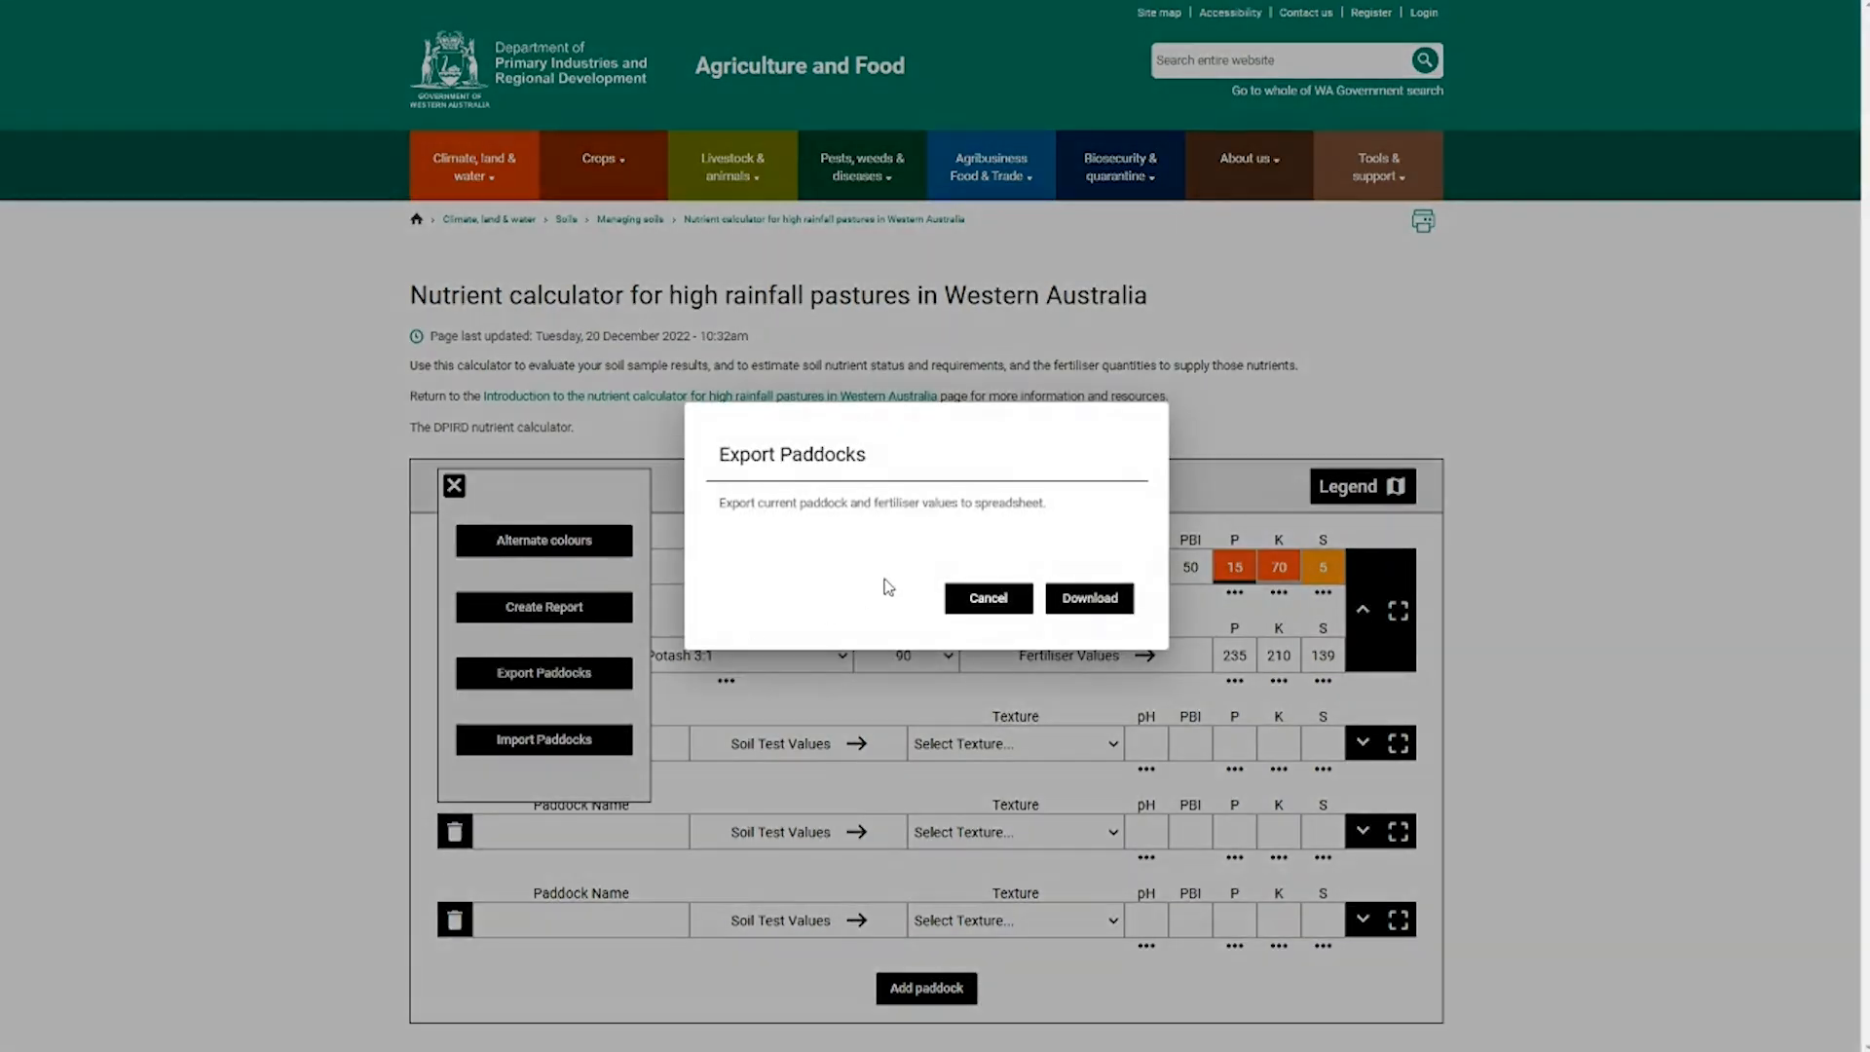
pyautogui.click(1112, 598)
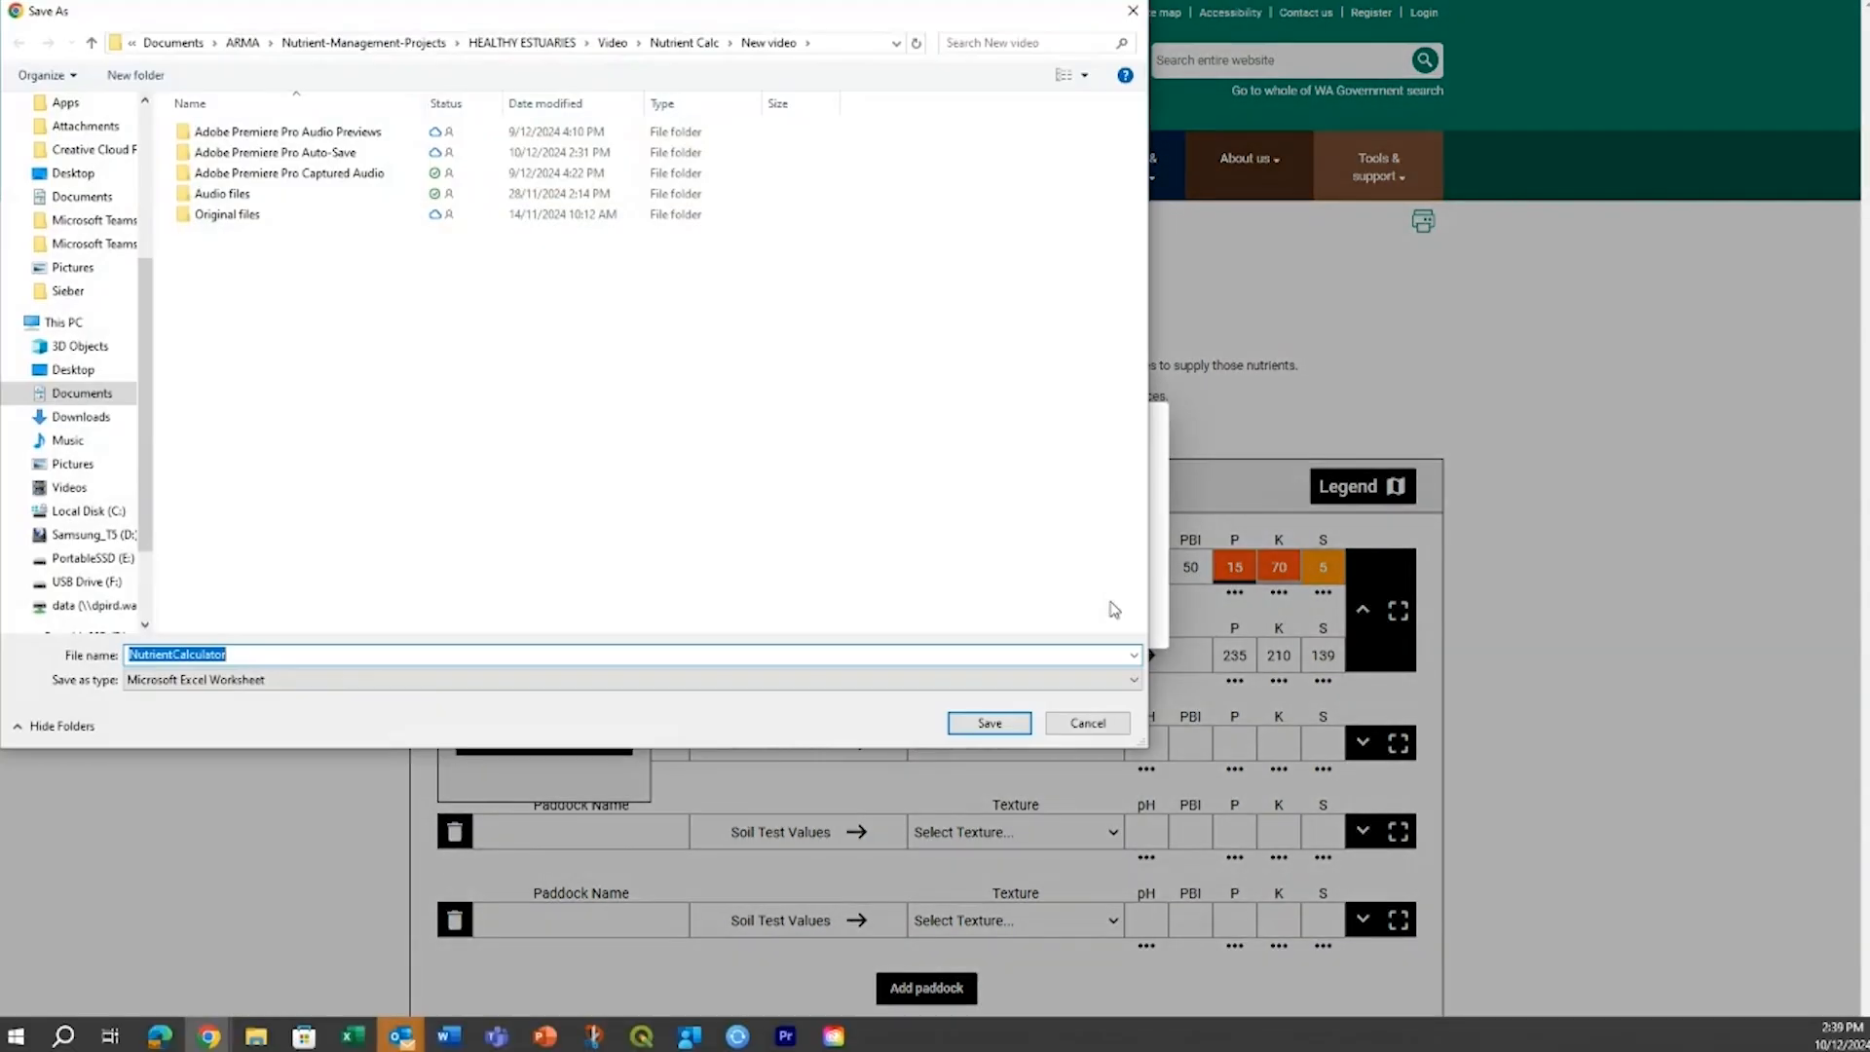
pyautogui.click(989, 725)
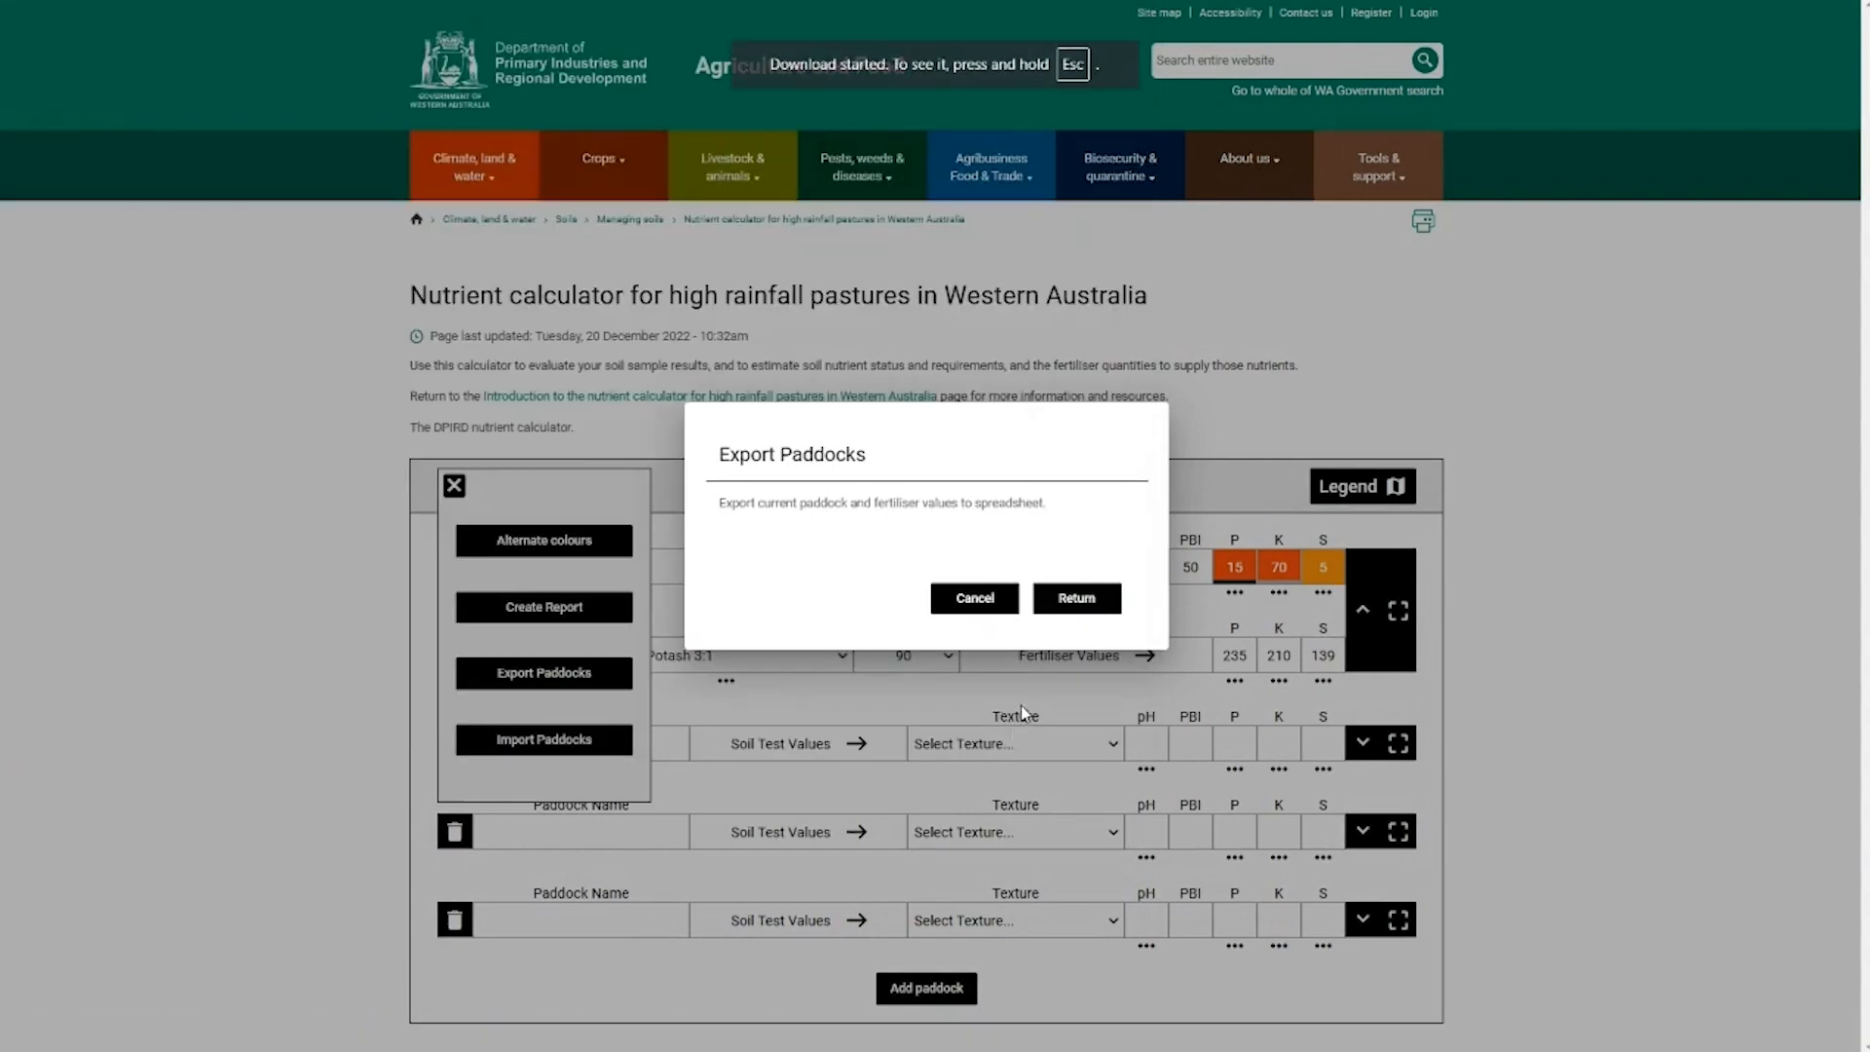
pyautogui.click(1083, 600)
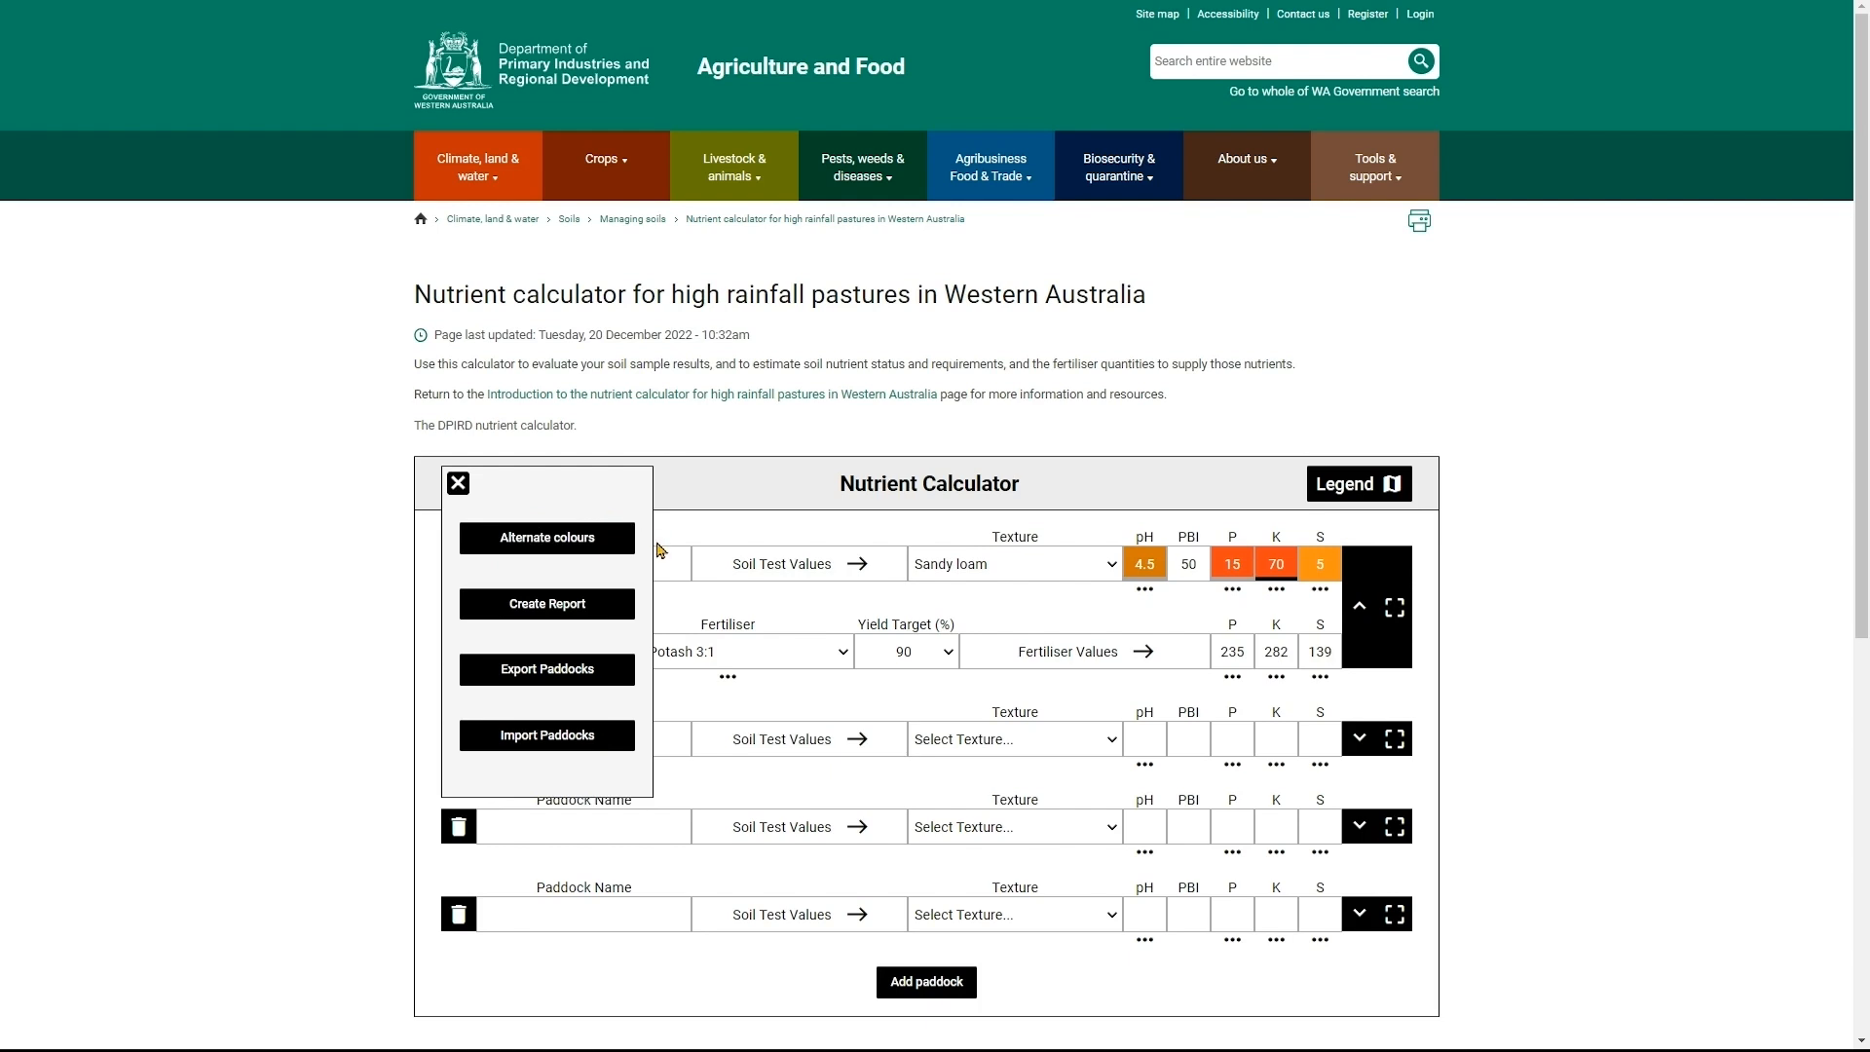
# - Preview the alternate colours, then download a PDF report with advanced reporting enabled
pyautogui.click(552, 544)
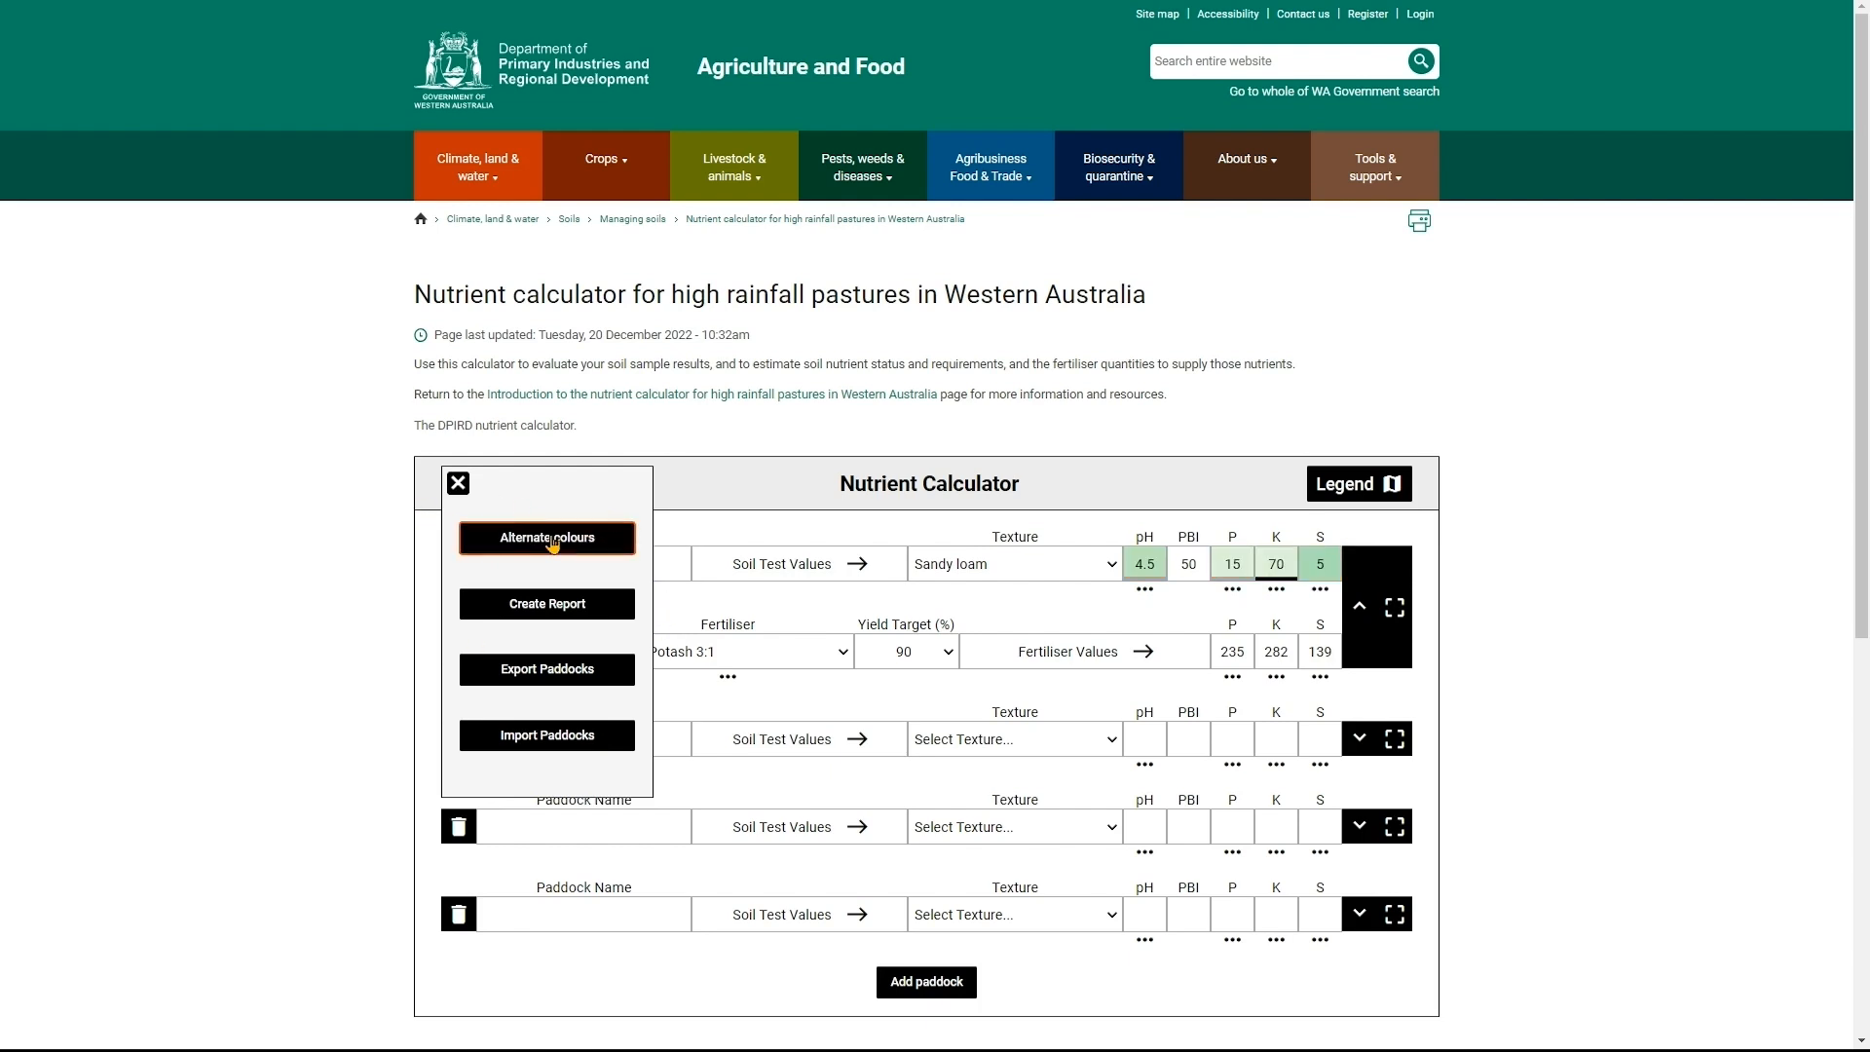
pyautogui.click(552, 544)
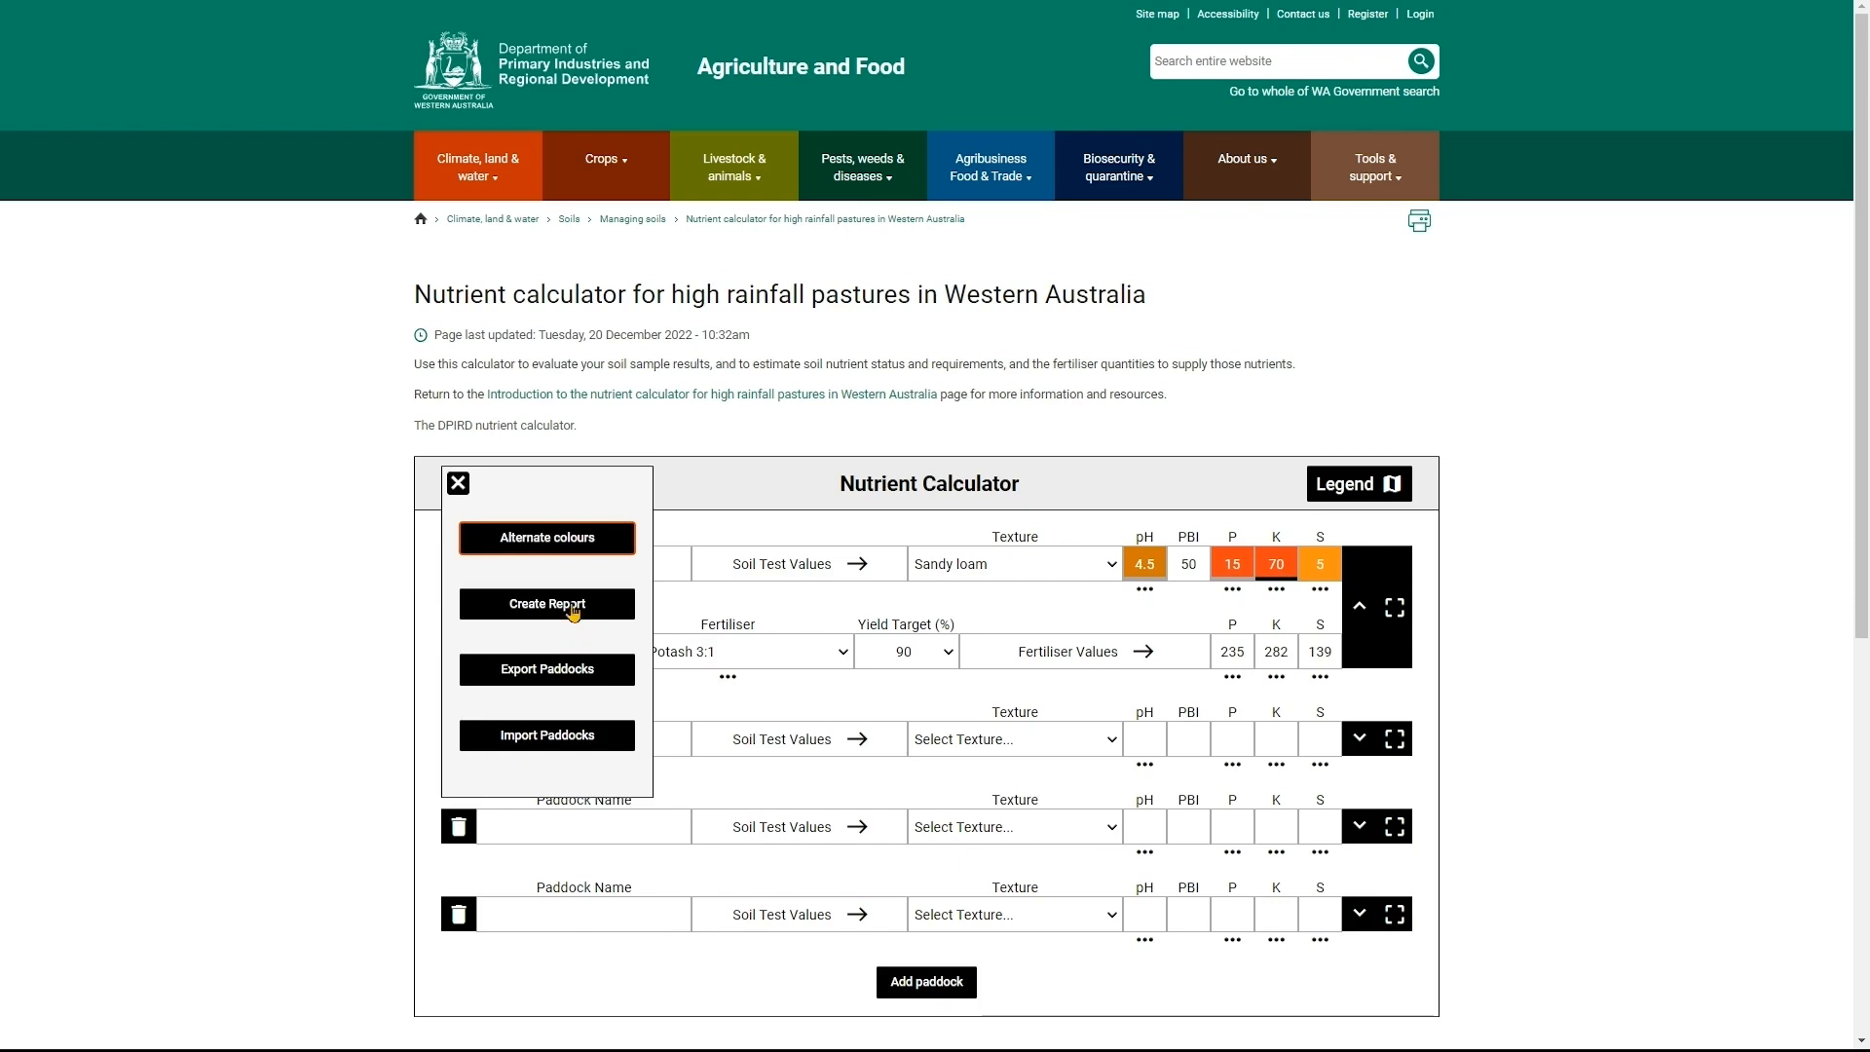
pyautogui.click(529, 611)
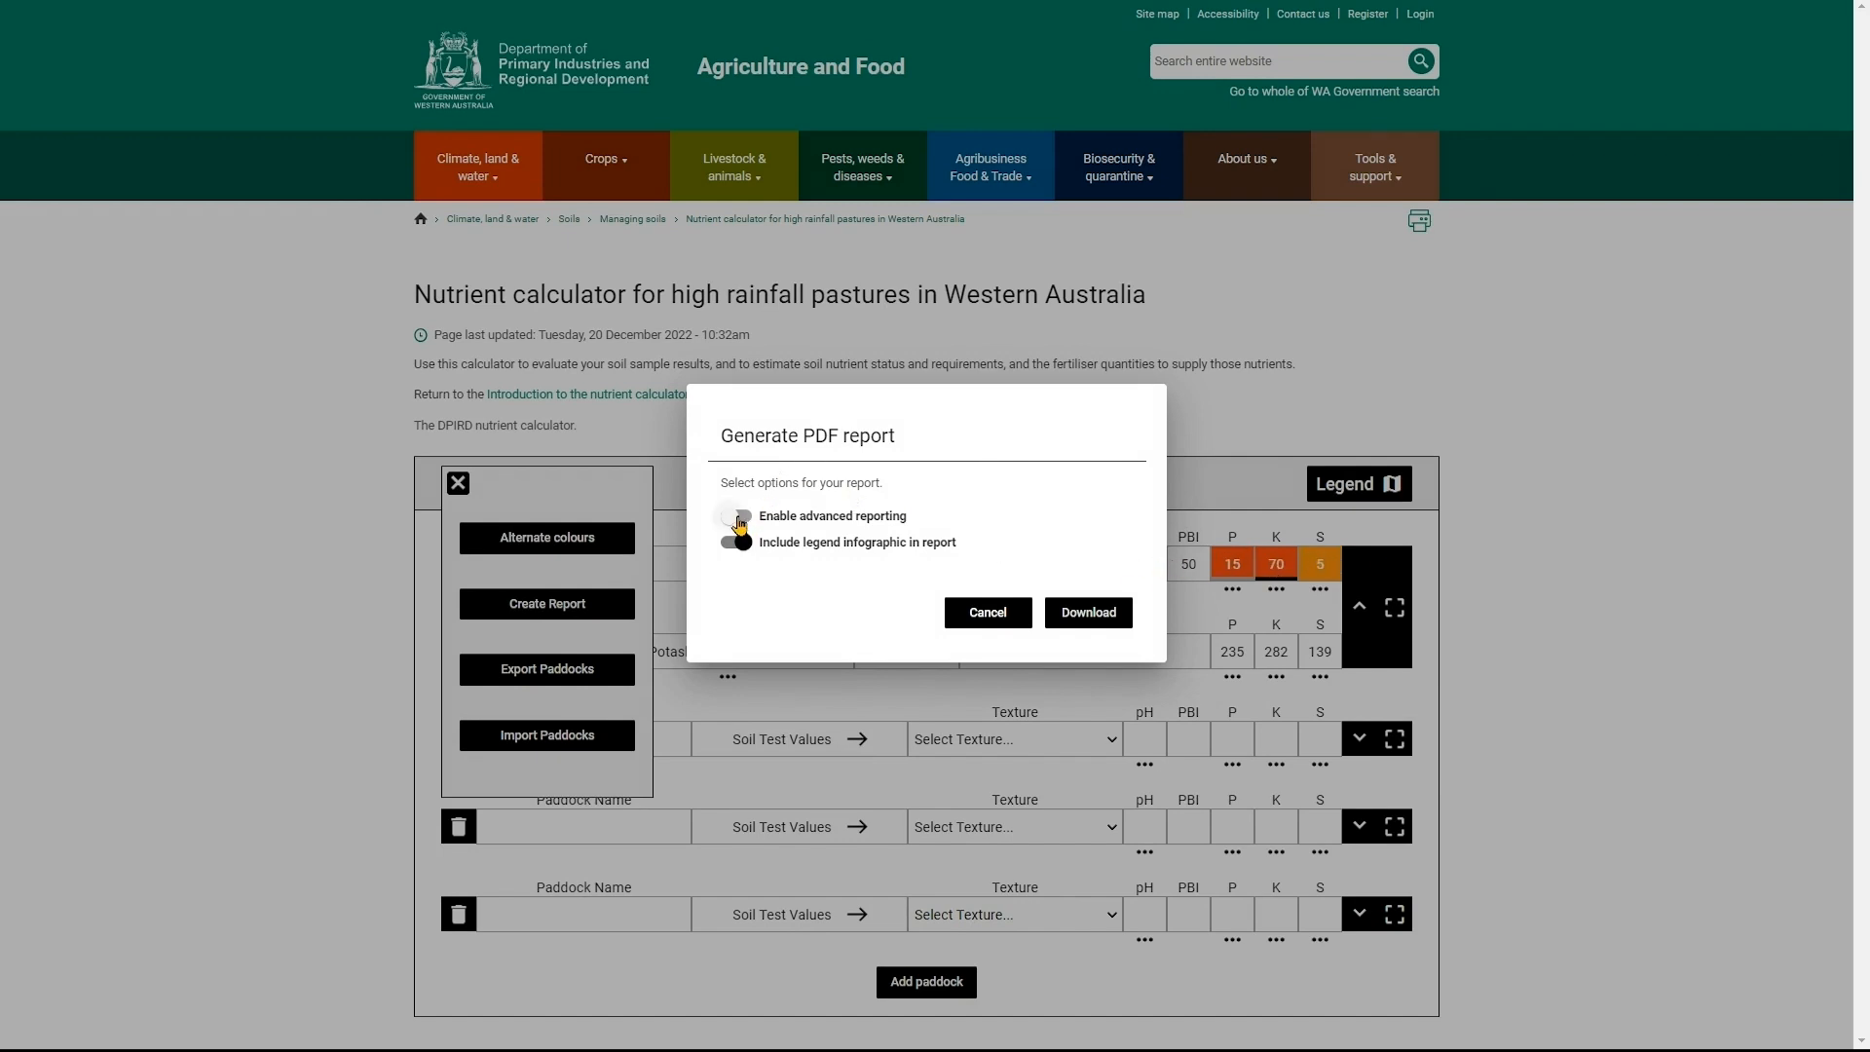
pyautogui.click(732, 521)
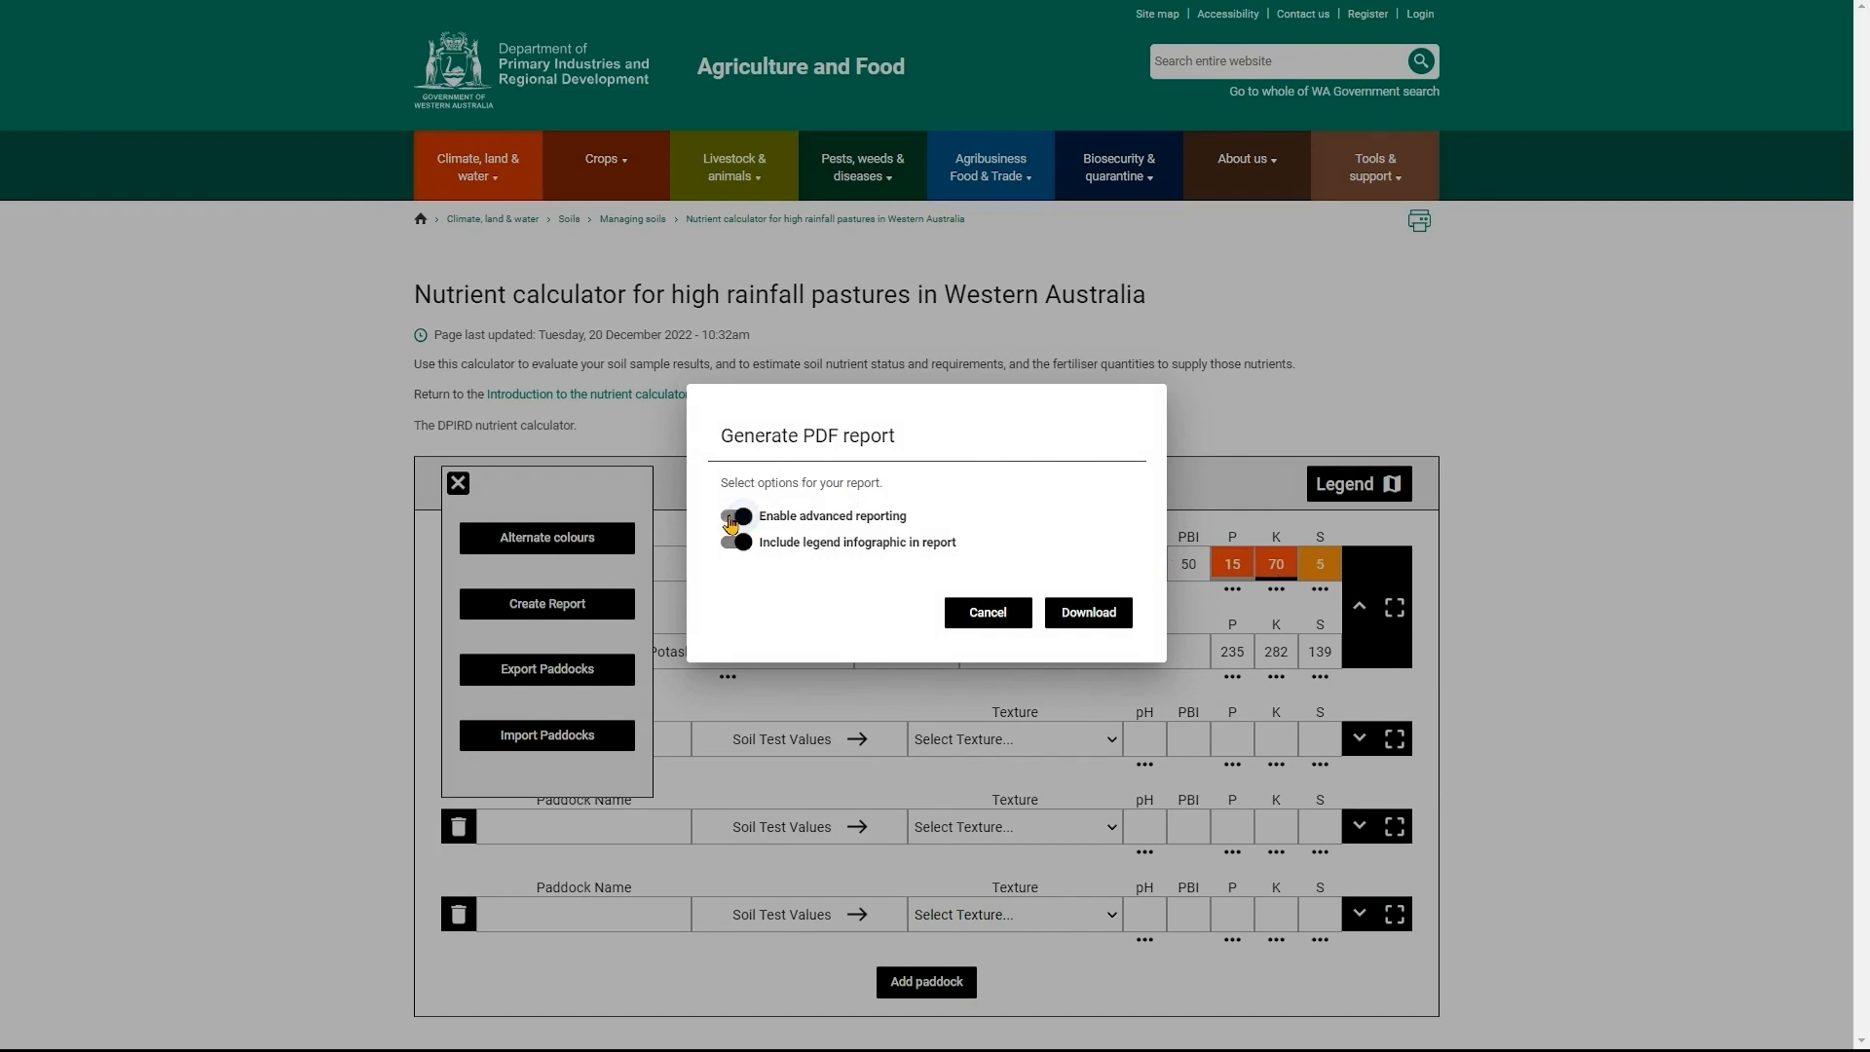
pyautogui.click(1071, 621)
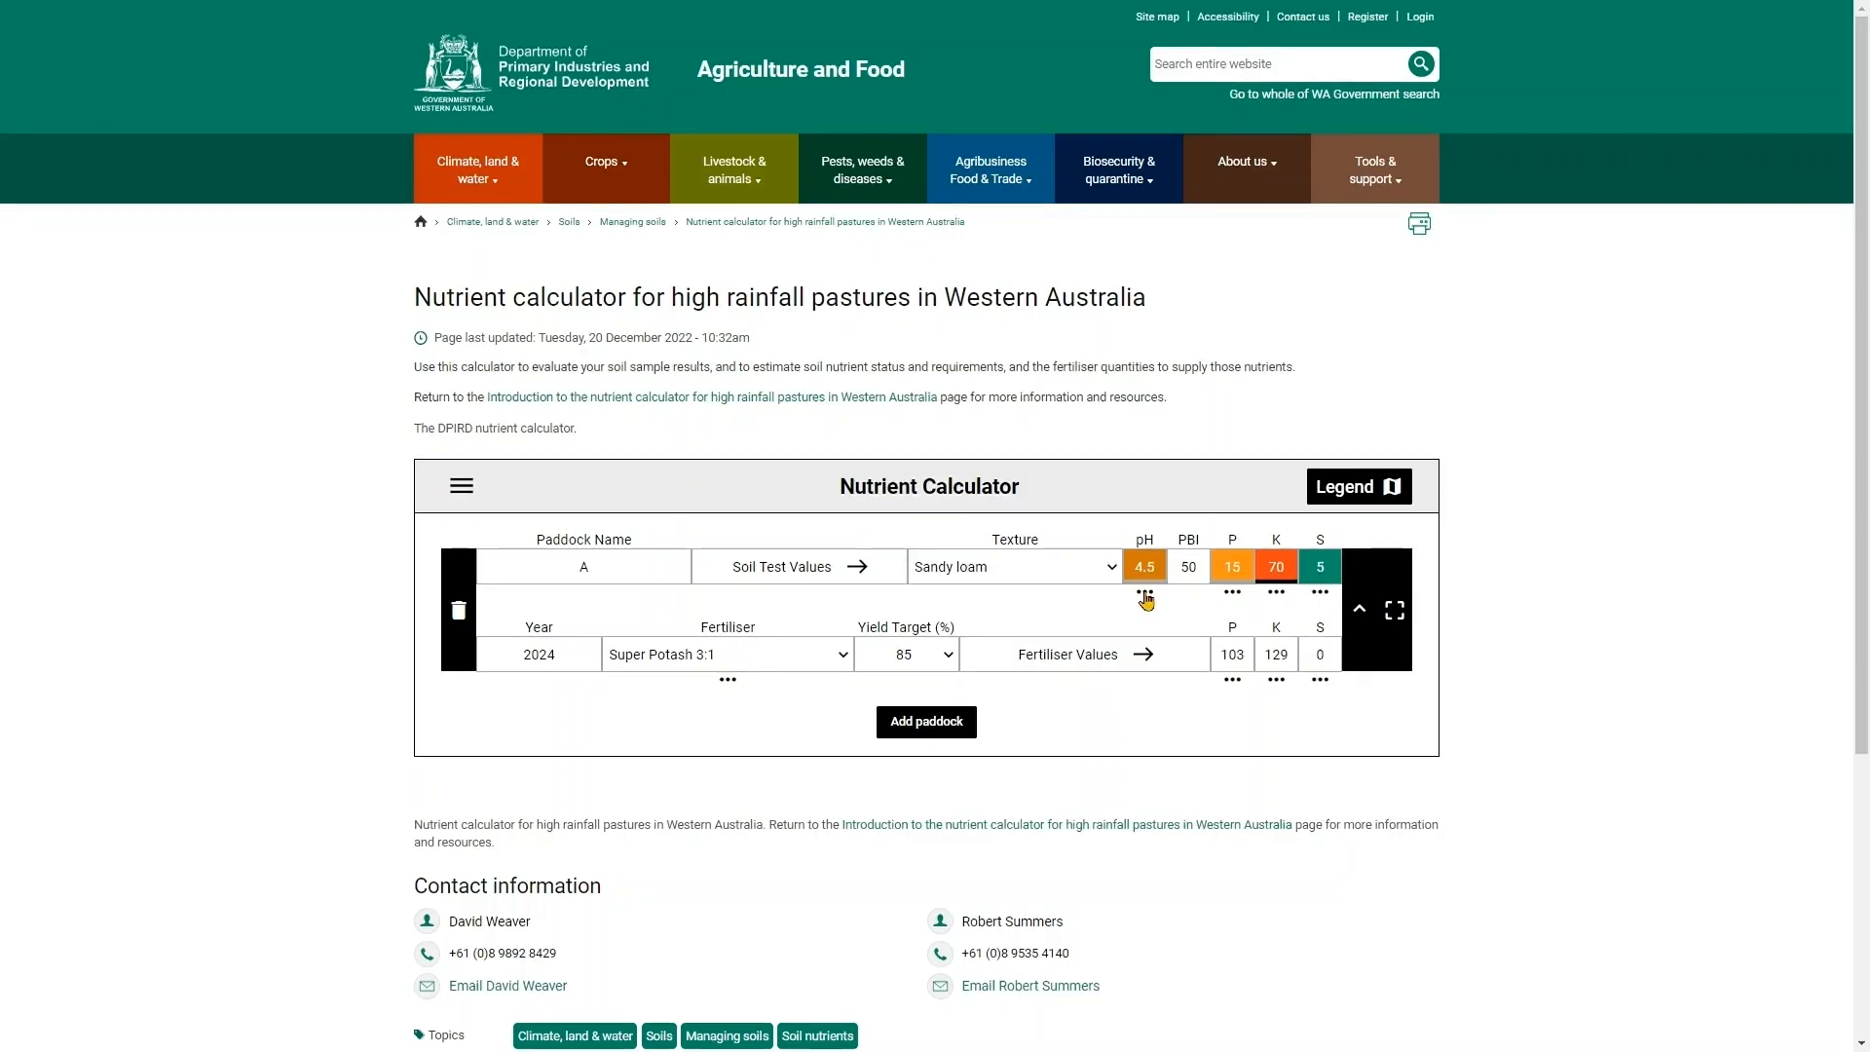
# - Set the paddock's yield target to 85%
pyautogui.click(923, 659)
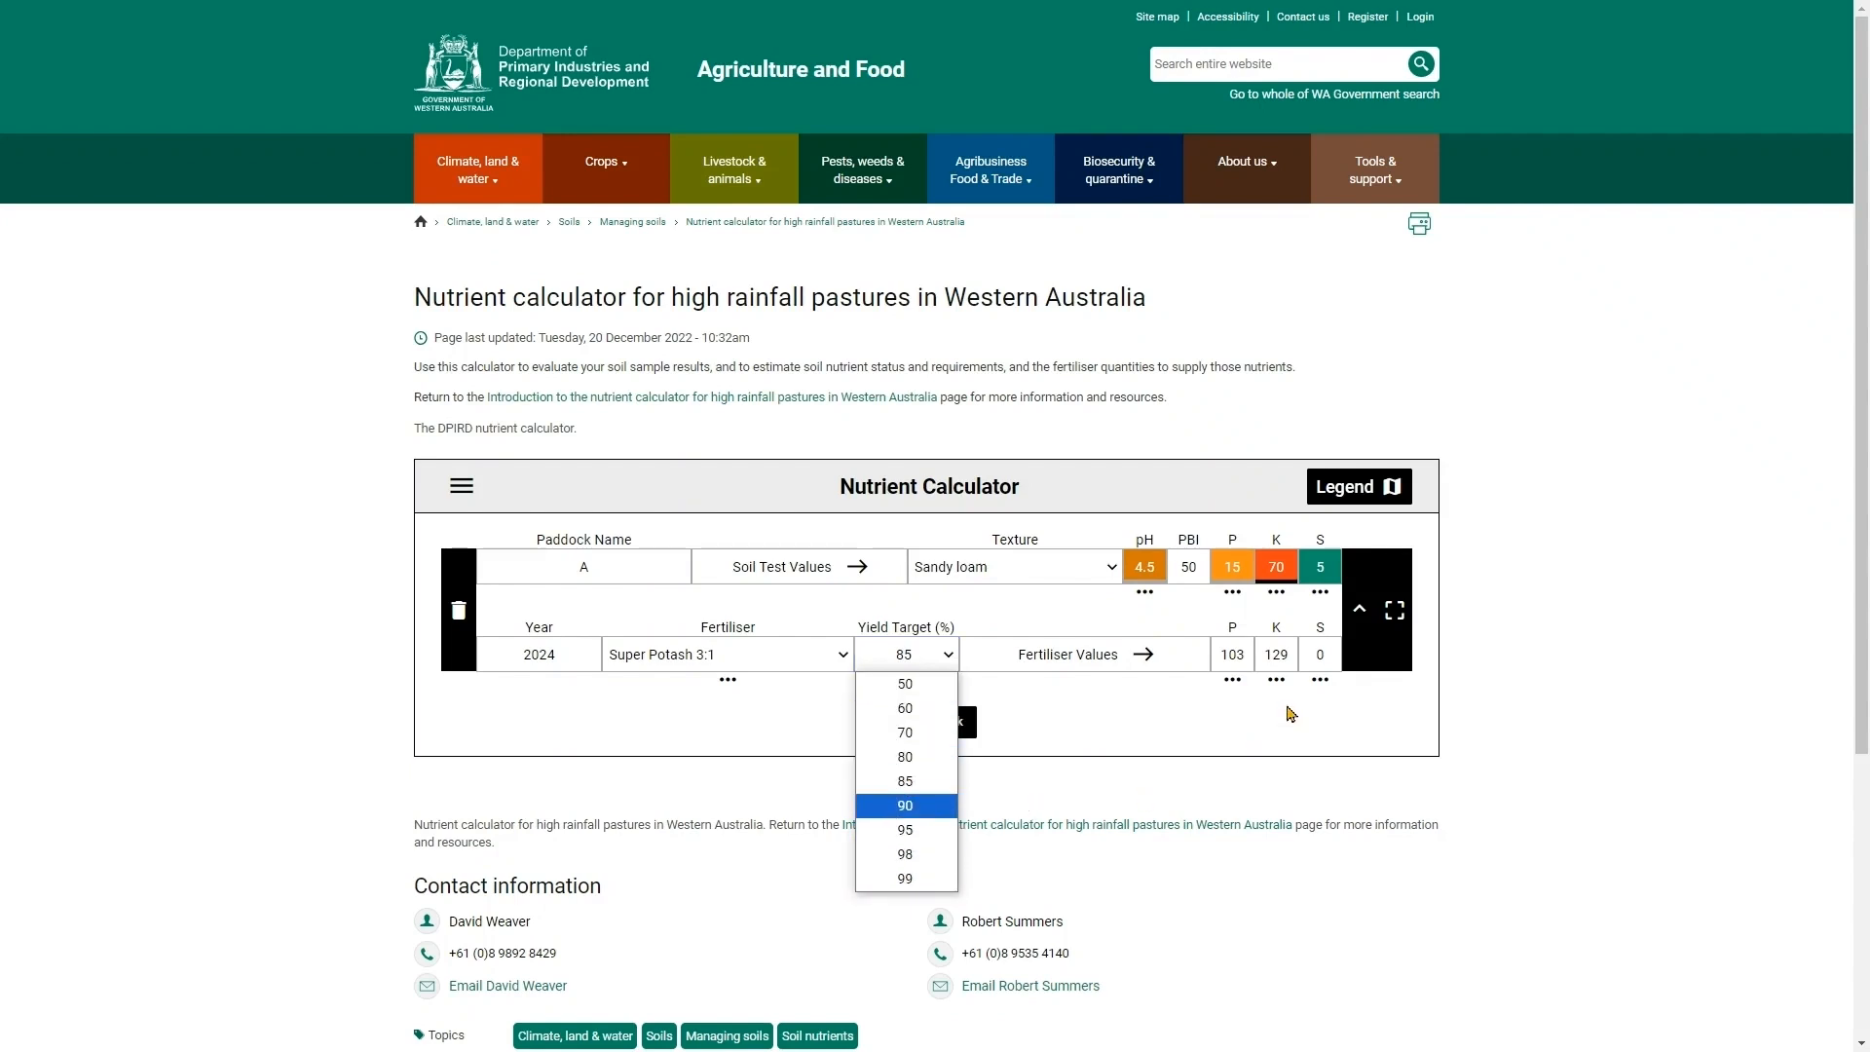
pyautogui.click(909, 784)
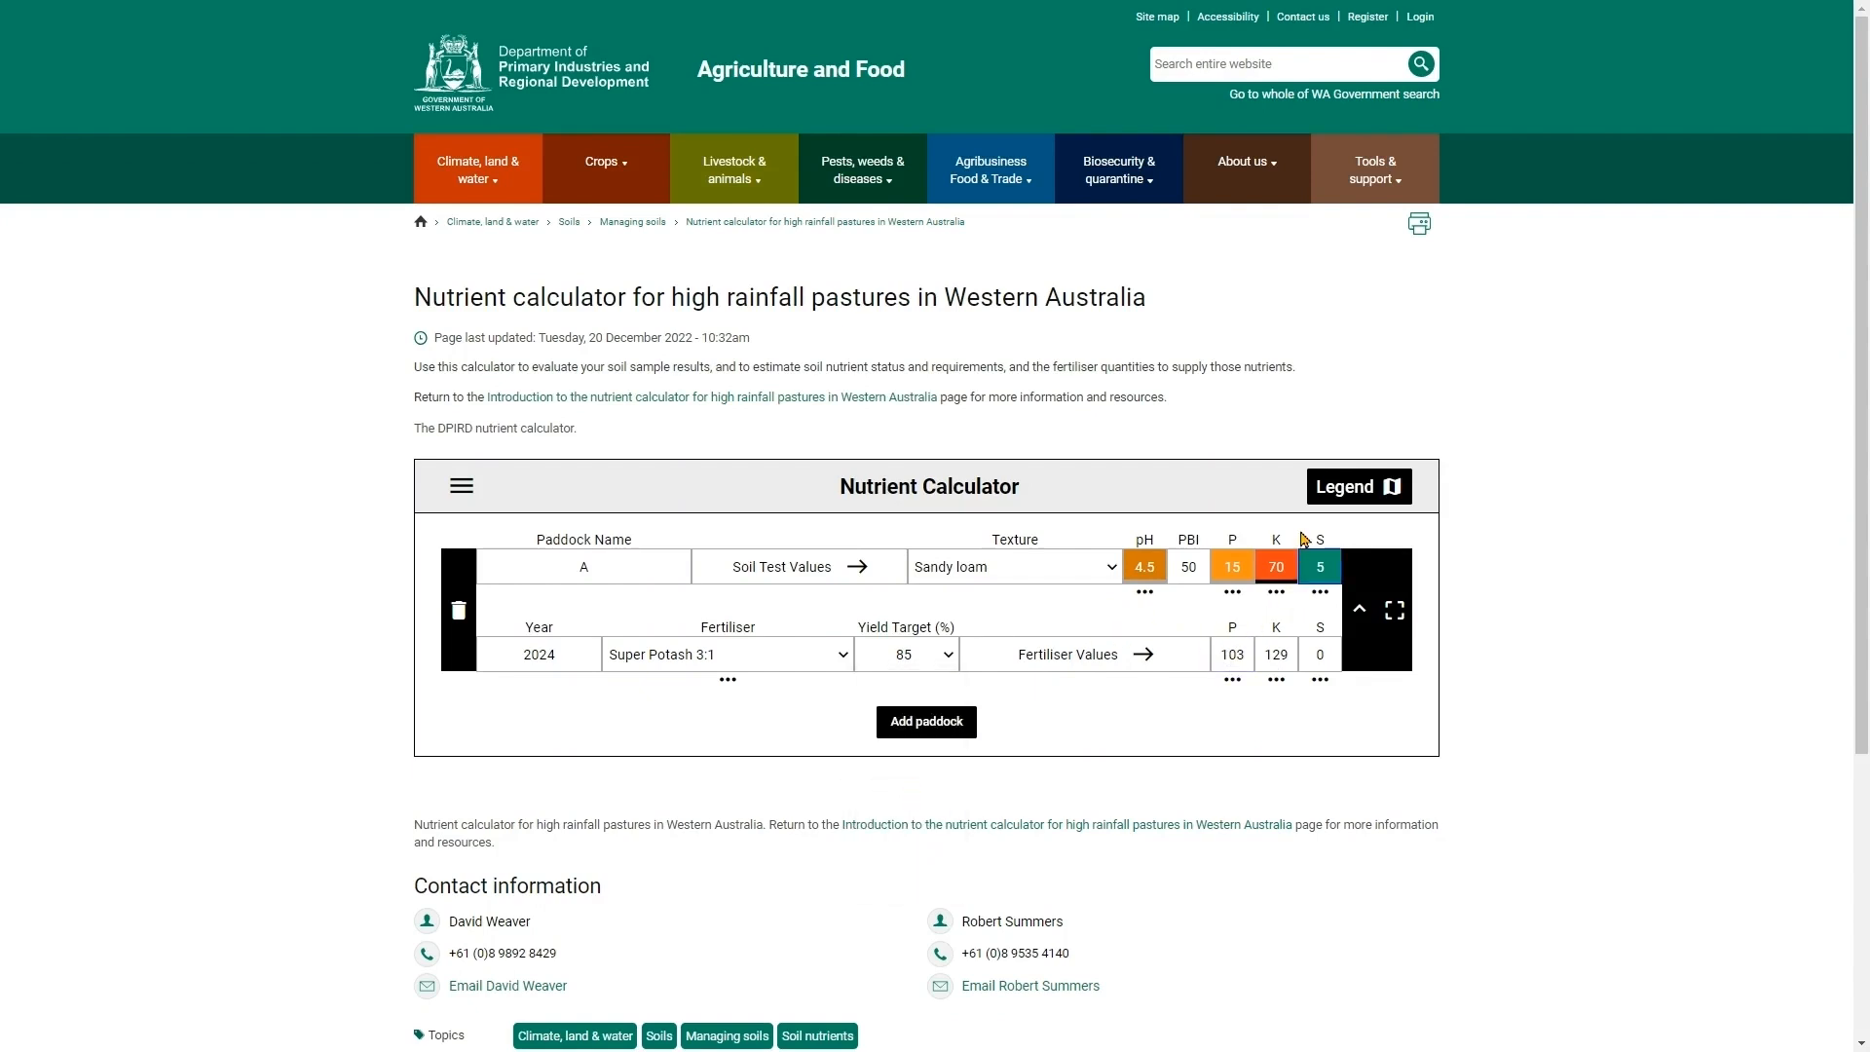